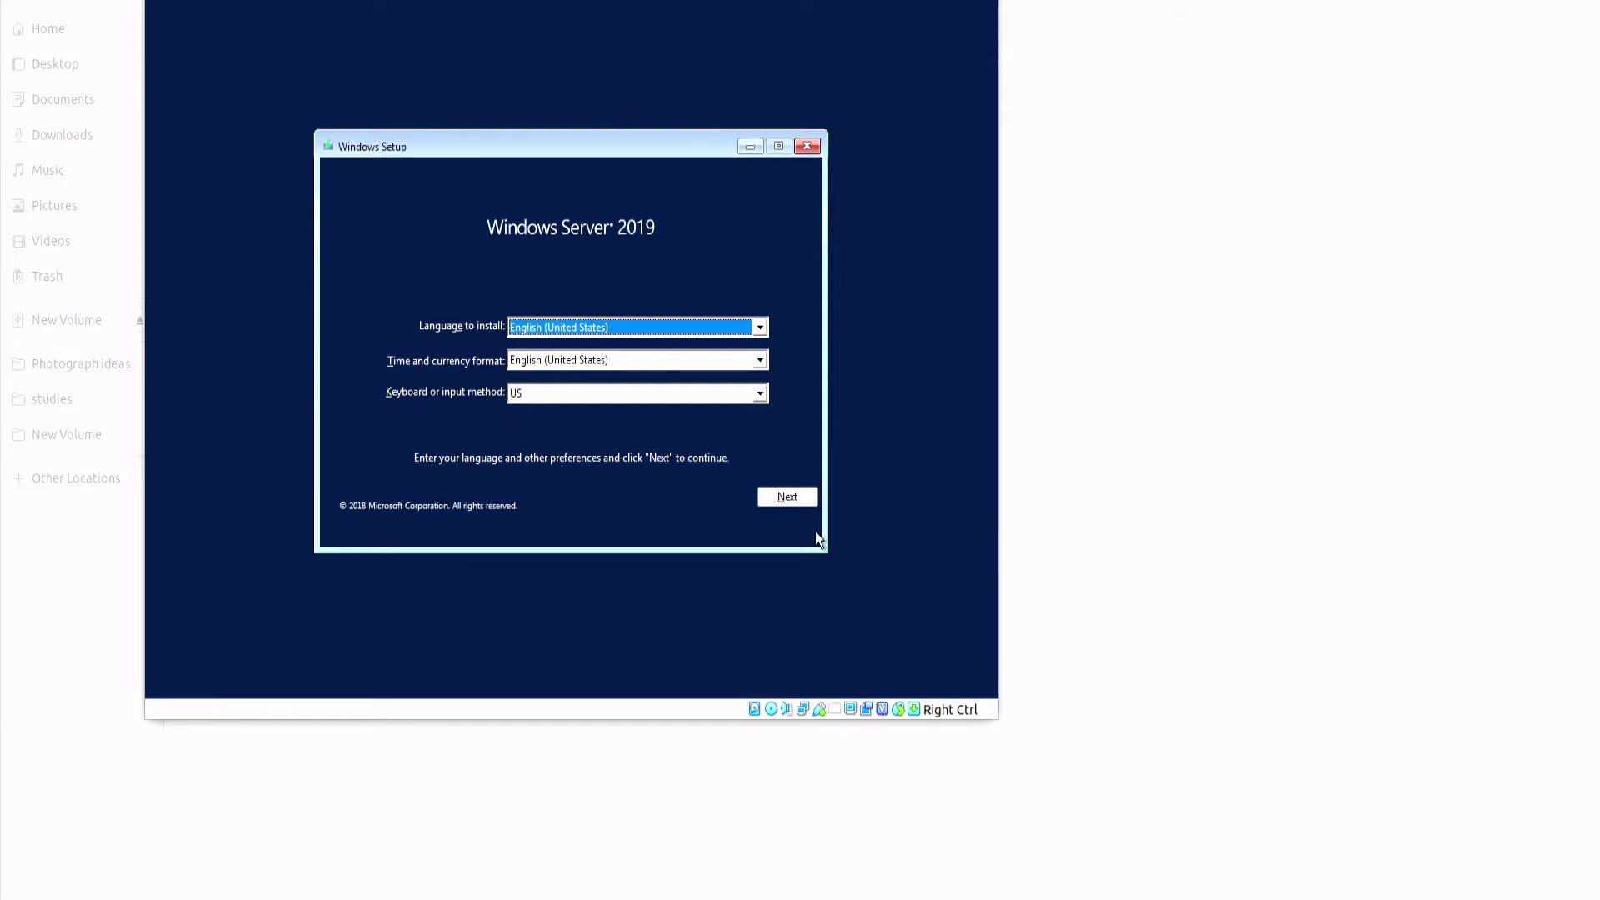
Step: Pick Windows Server 2019 Datacenter Evaluation (Desktop Experience) as the edition to install
{"action": "left_click", "coordinate": [787, 497]}
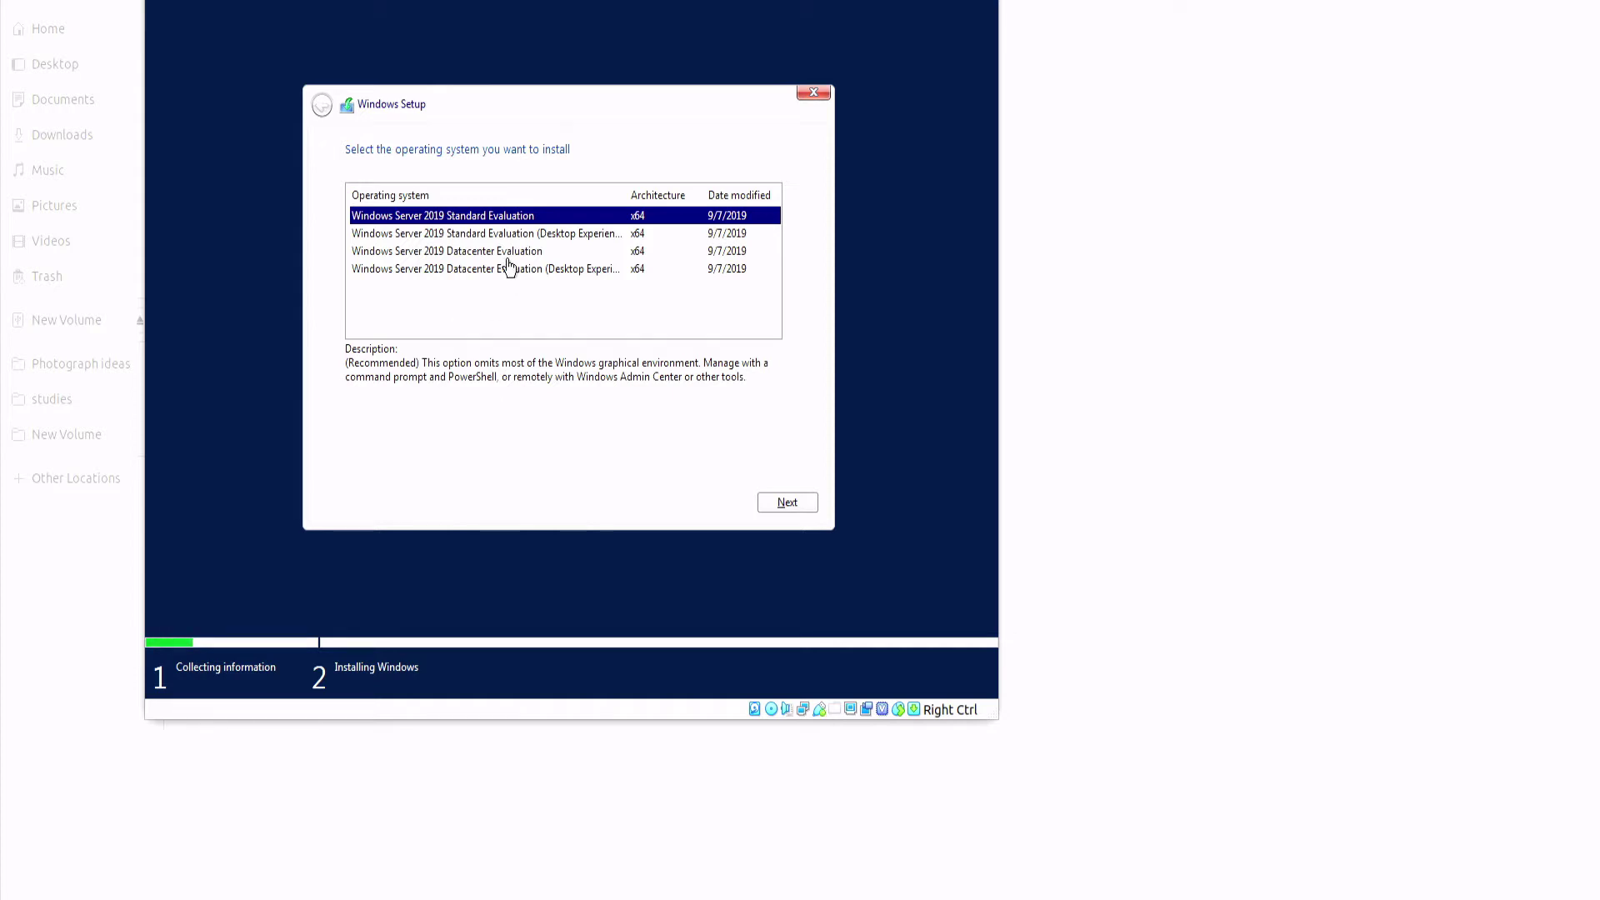
{"action": "left_click", "coordinate": [455, 252]}
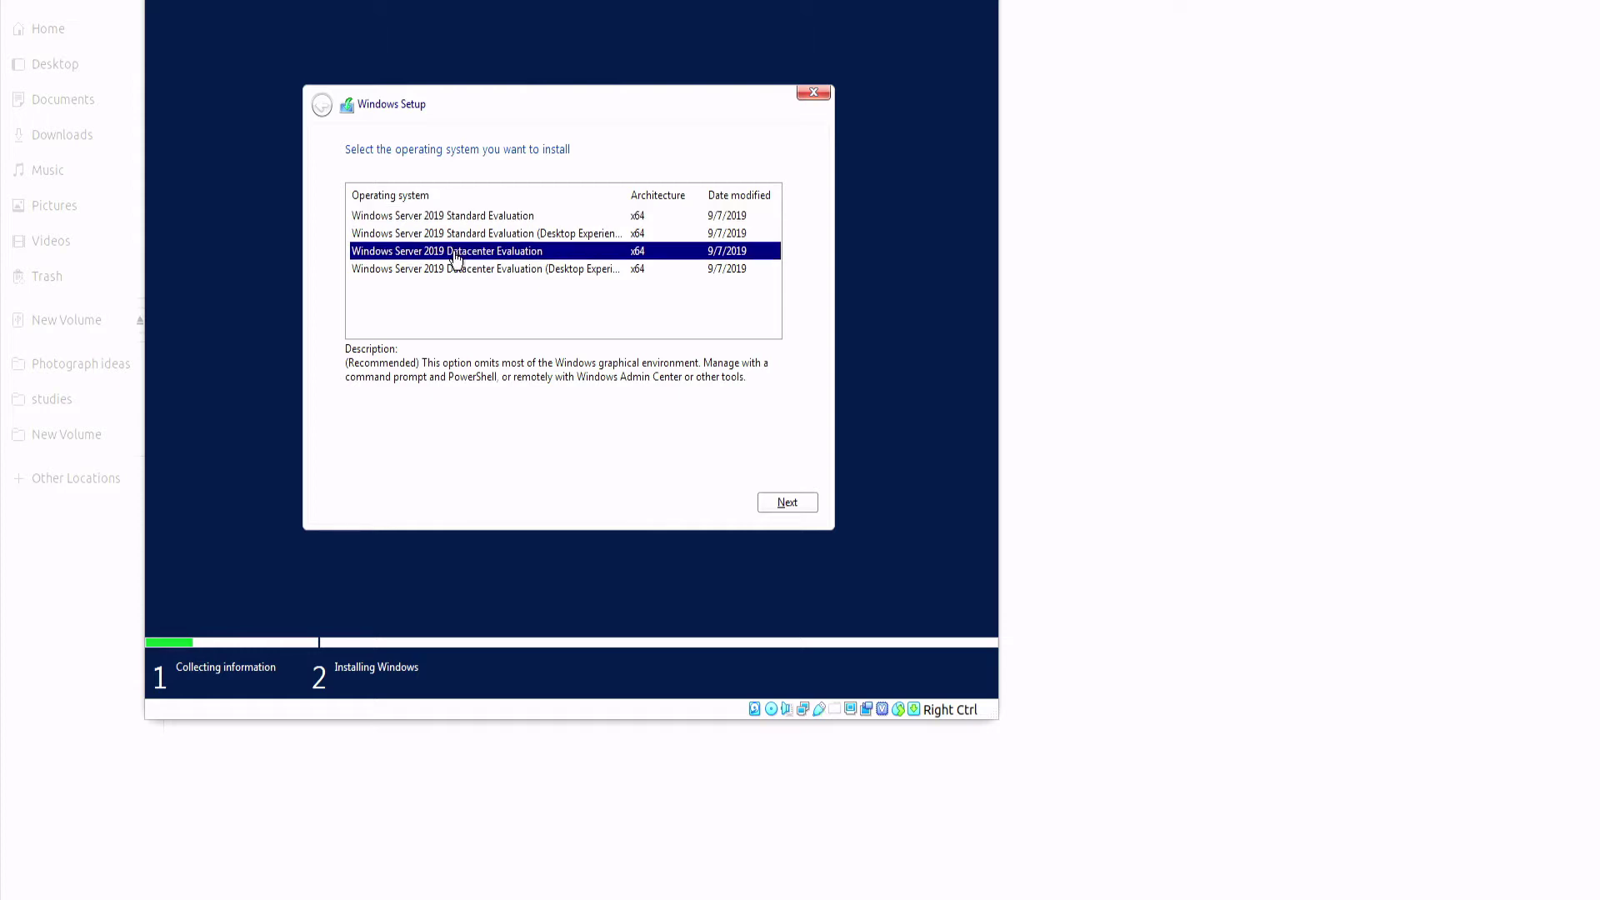
{"action": "left_click", "coordinate": [498, 268]}
{"action": "left_click", "coordinate": [483, 257]}
{"action": "left_click", "coordinate": [547, 280]}
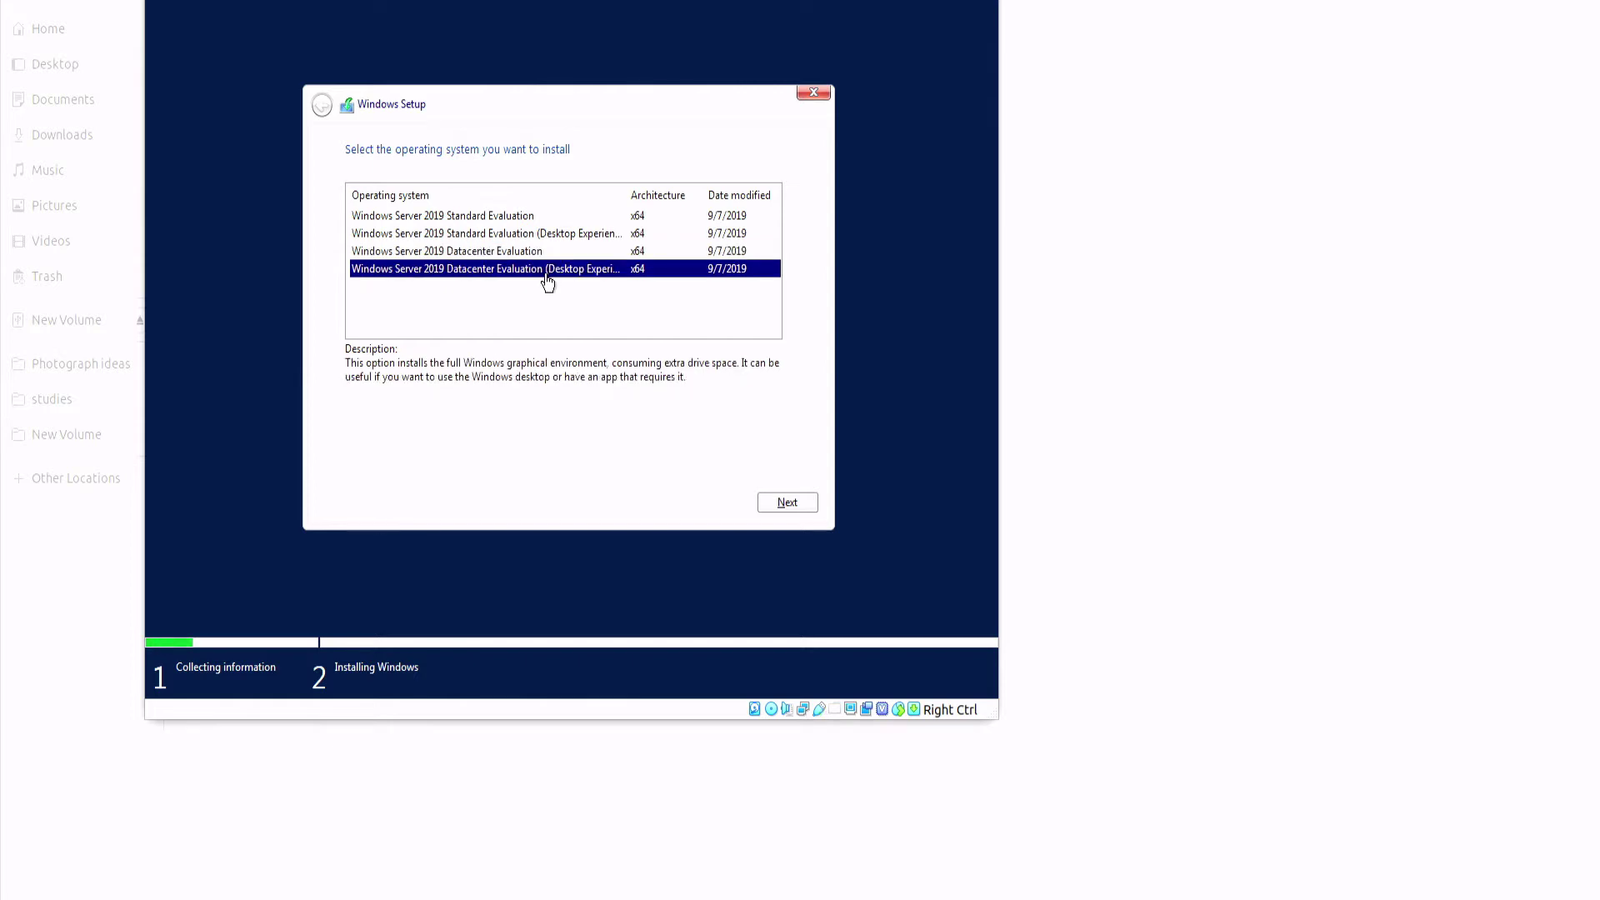
{"action": "left_click", "coordinate": [547, 256]}
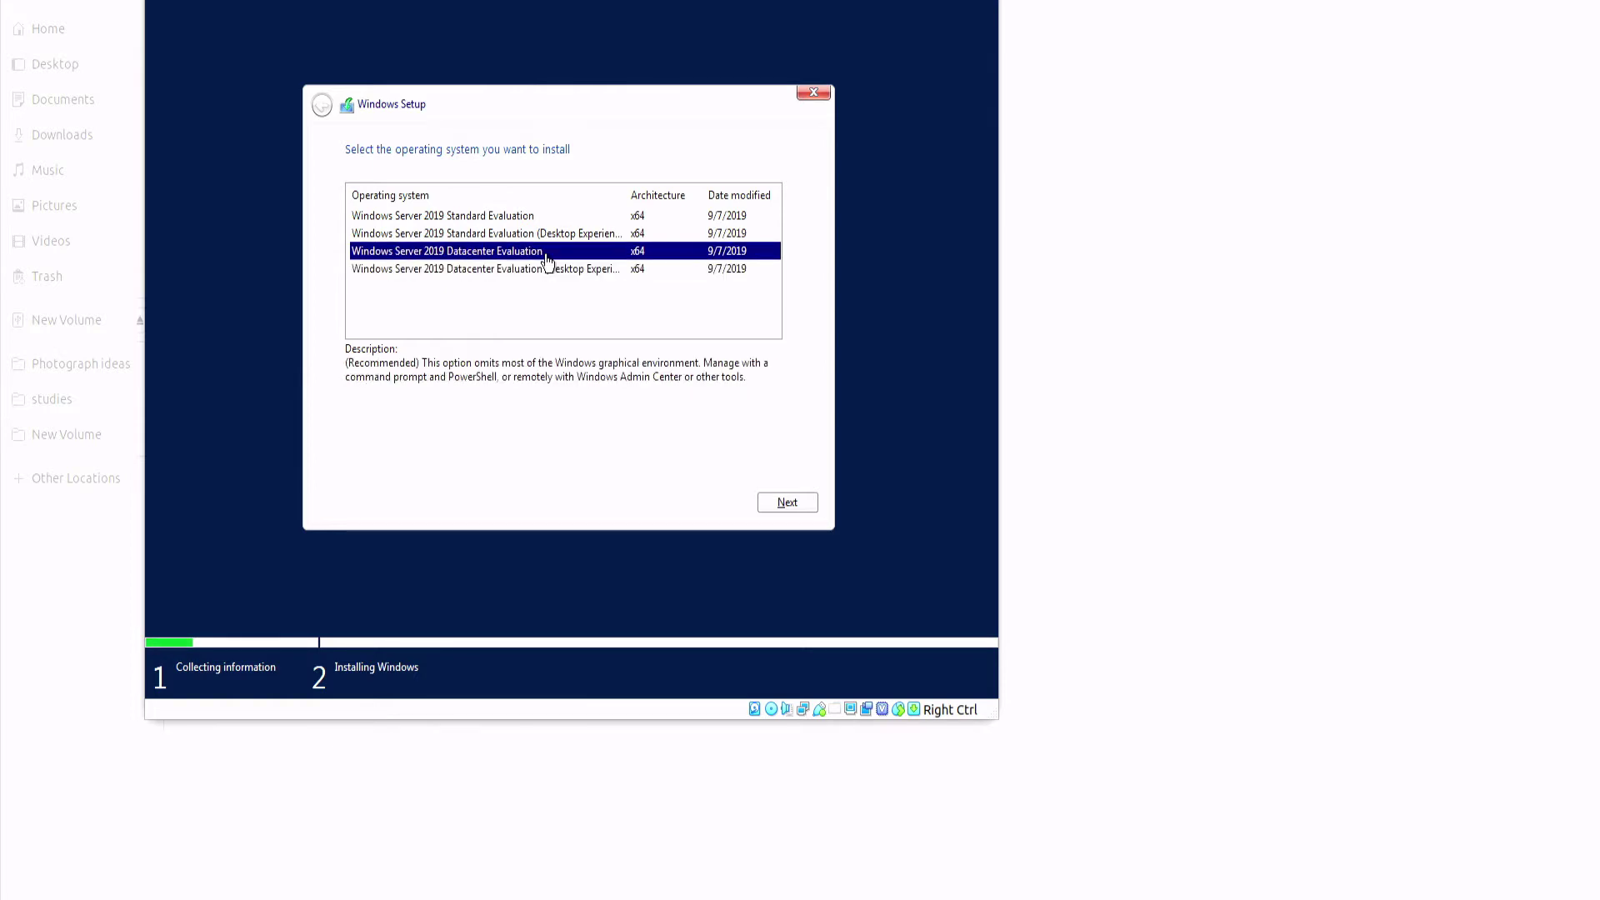
{"action": "left_click", "coordinate": [552, 274]}
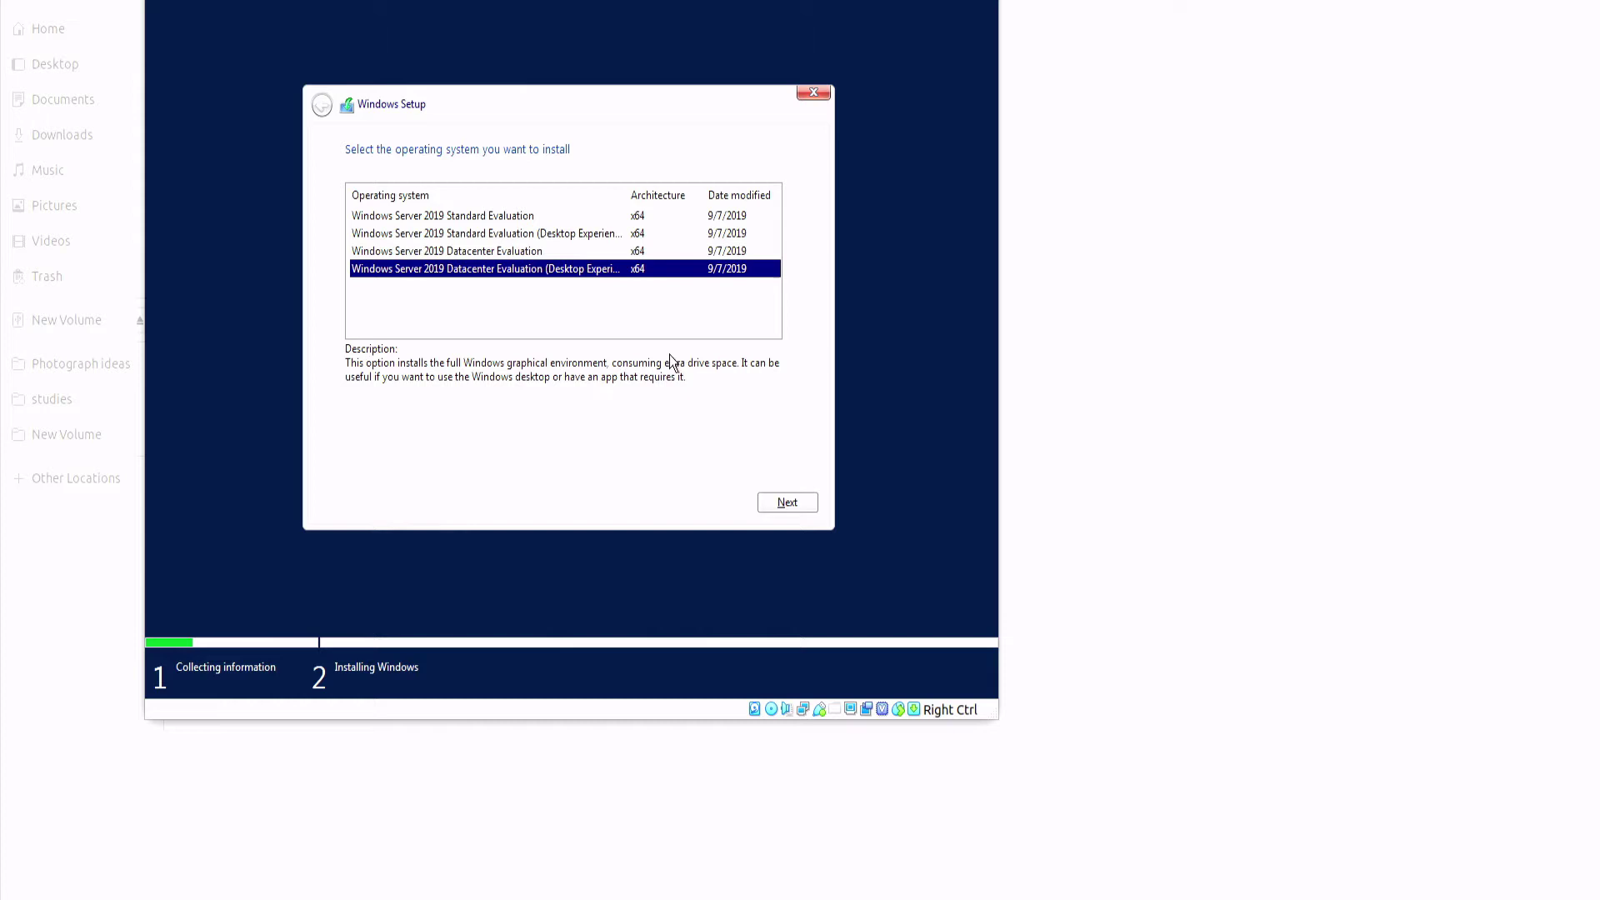
{"action": "left_click", "coordinate": [530, 255]}
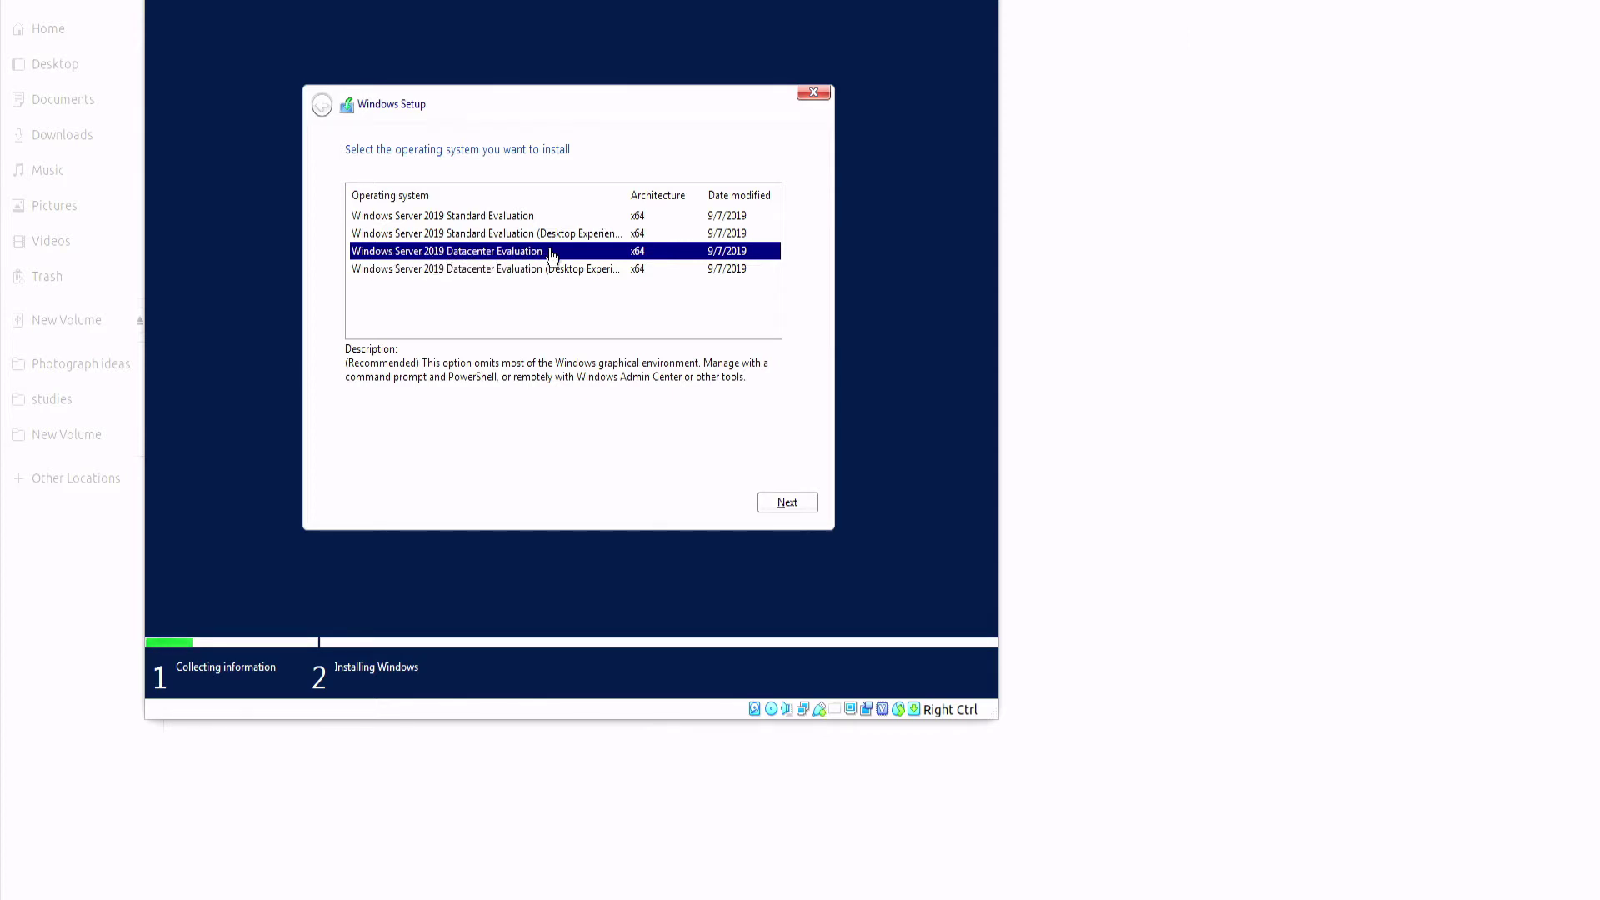
{"action": "left_click", "coordinate": [514, 271]}
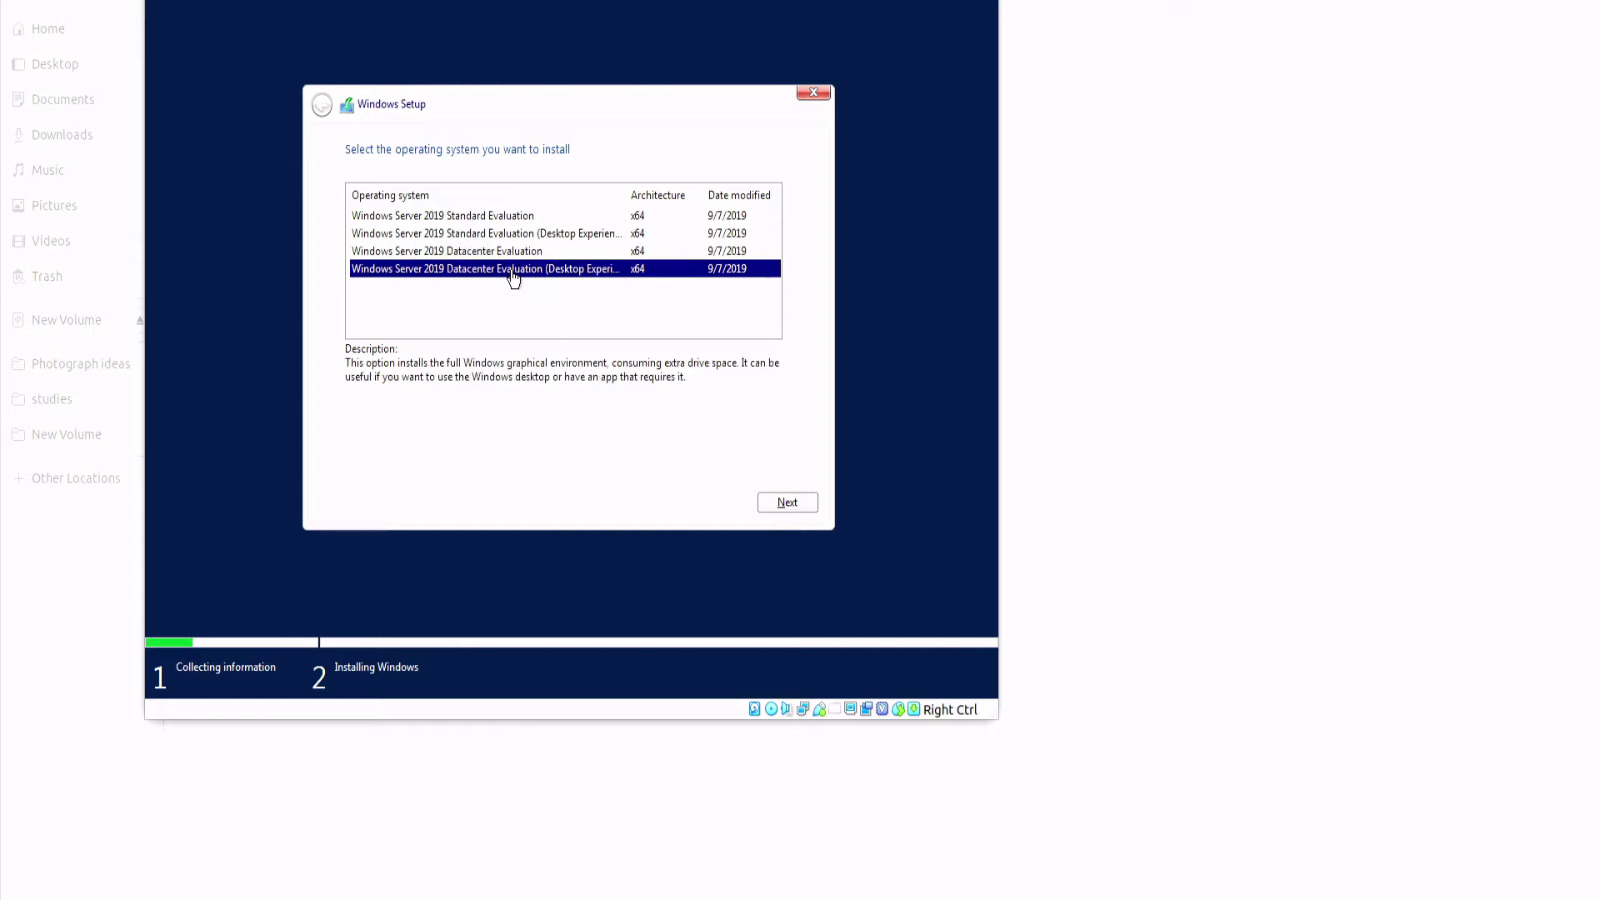
{"action": "left_click", "coordinate": [783, 502]}
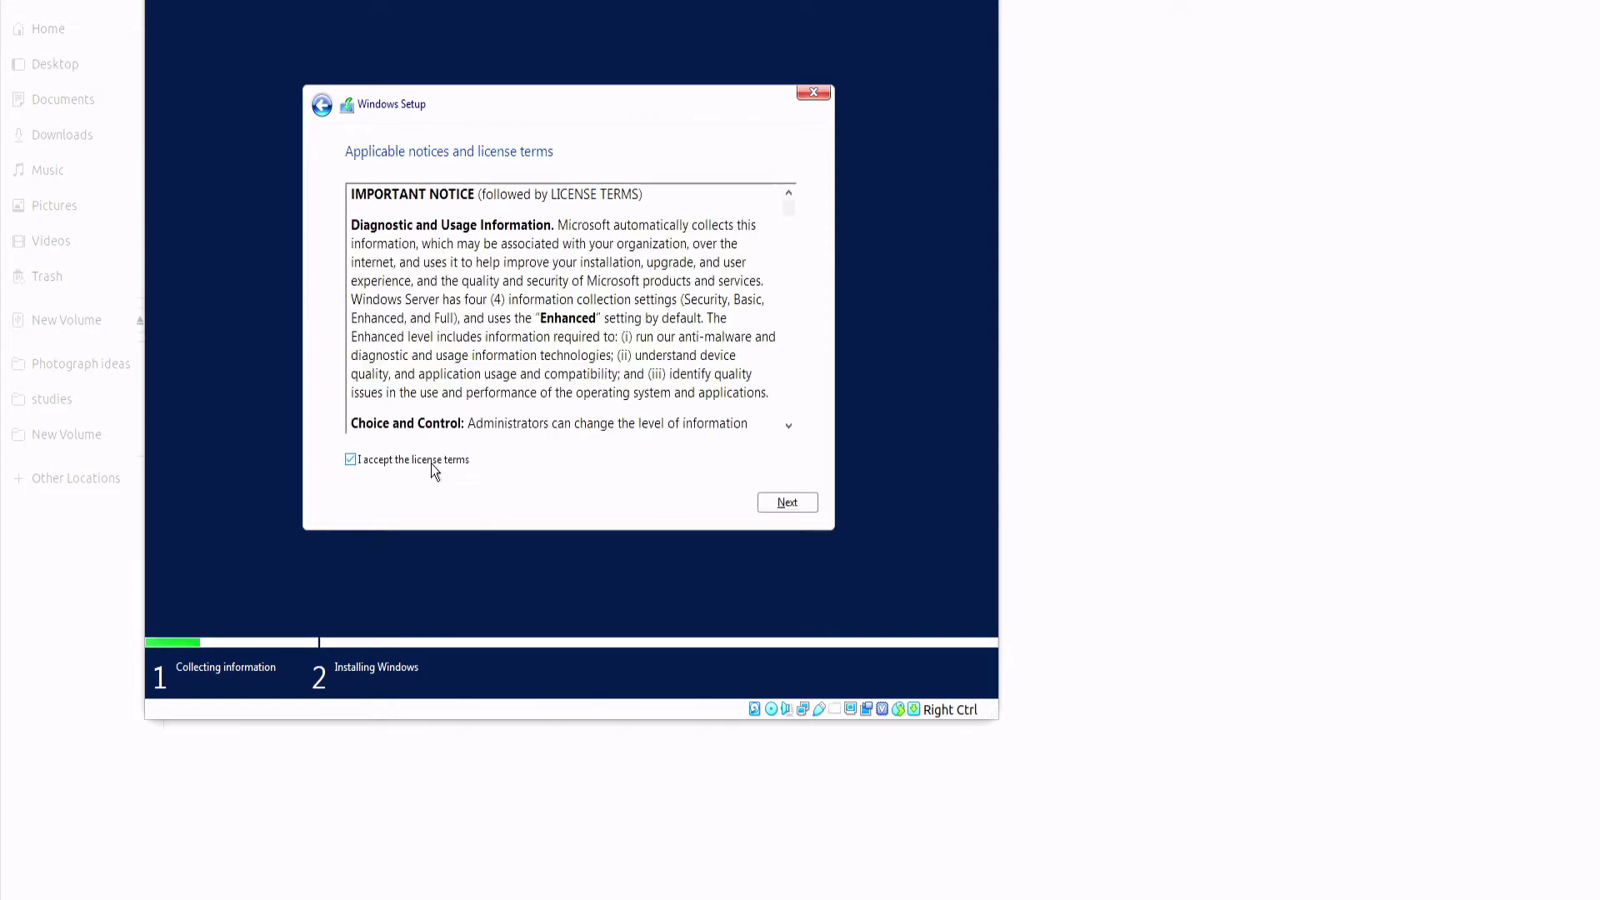
Step: Accept the Windows Server license terms and continue to the installation type
{"action": "left_click", "coordinate": [432, 464]}
{"action": "scroll", "coordinate": [583, 325], "scroll_direction": "down", "scroll_amount": 10}
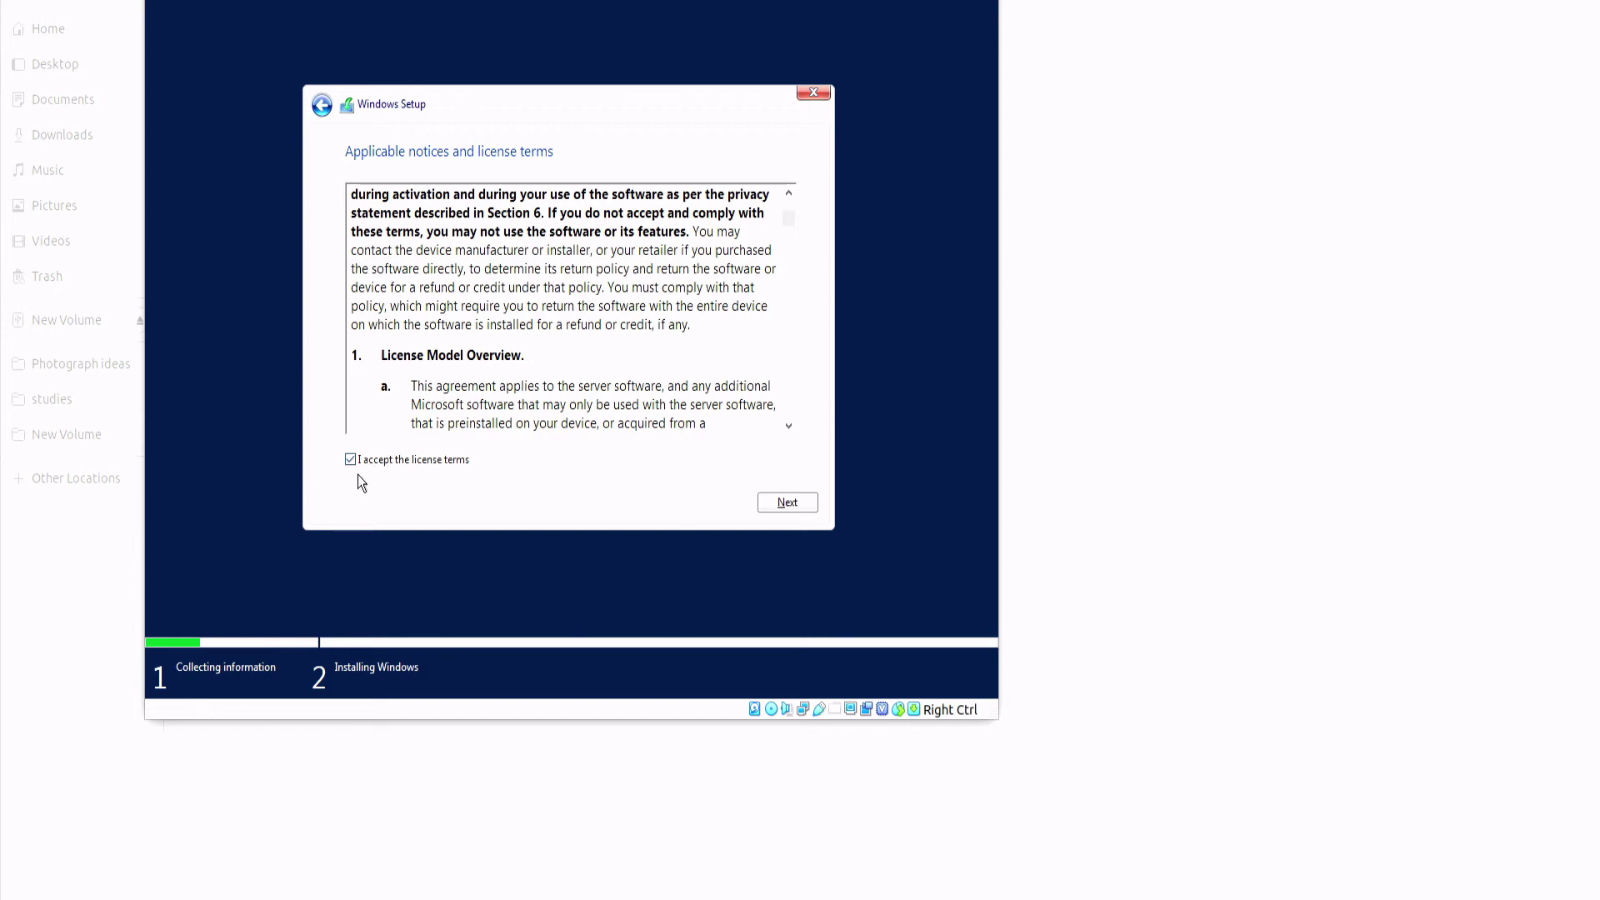
{"action": "left_click", "coordinate": [785, 504]}
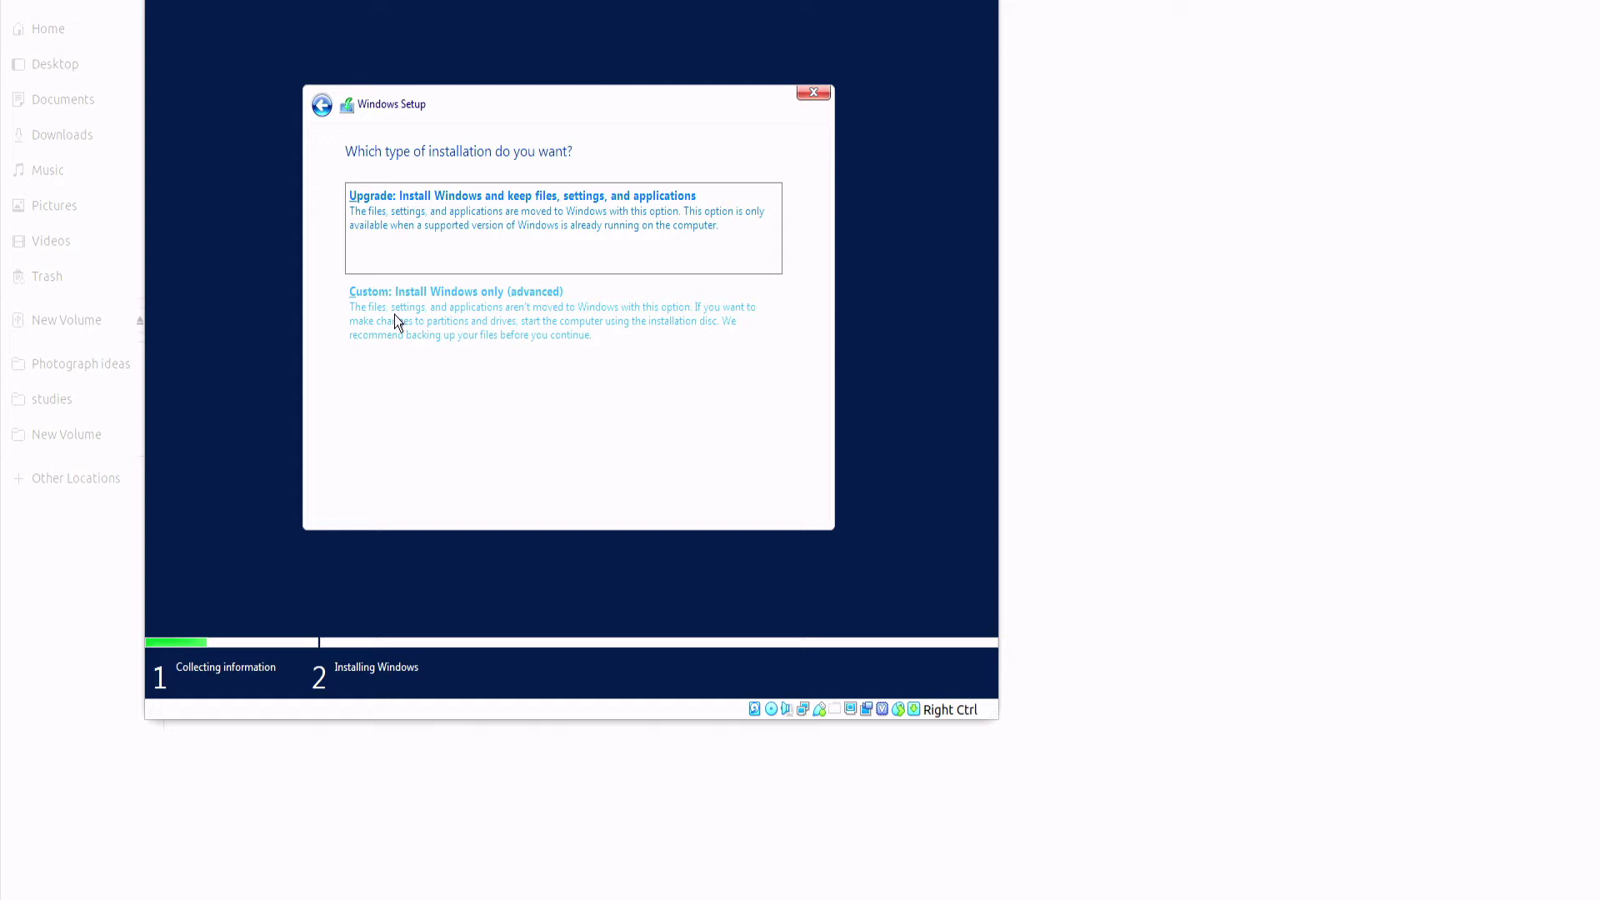
Step: Choose a Custom install onto the 40.0 GB unallocated Drive 0
{"action": "left_click", "coordinate": [432, 311]}
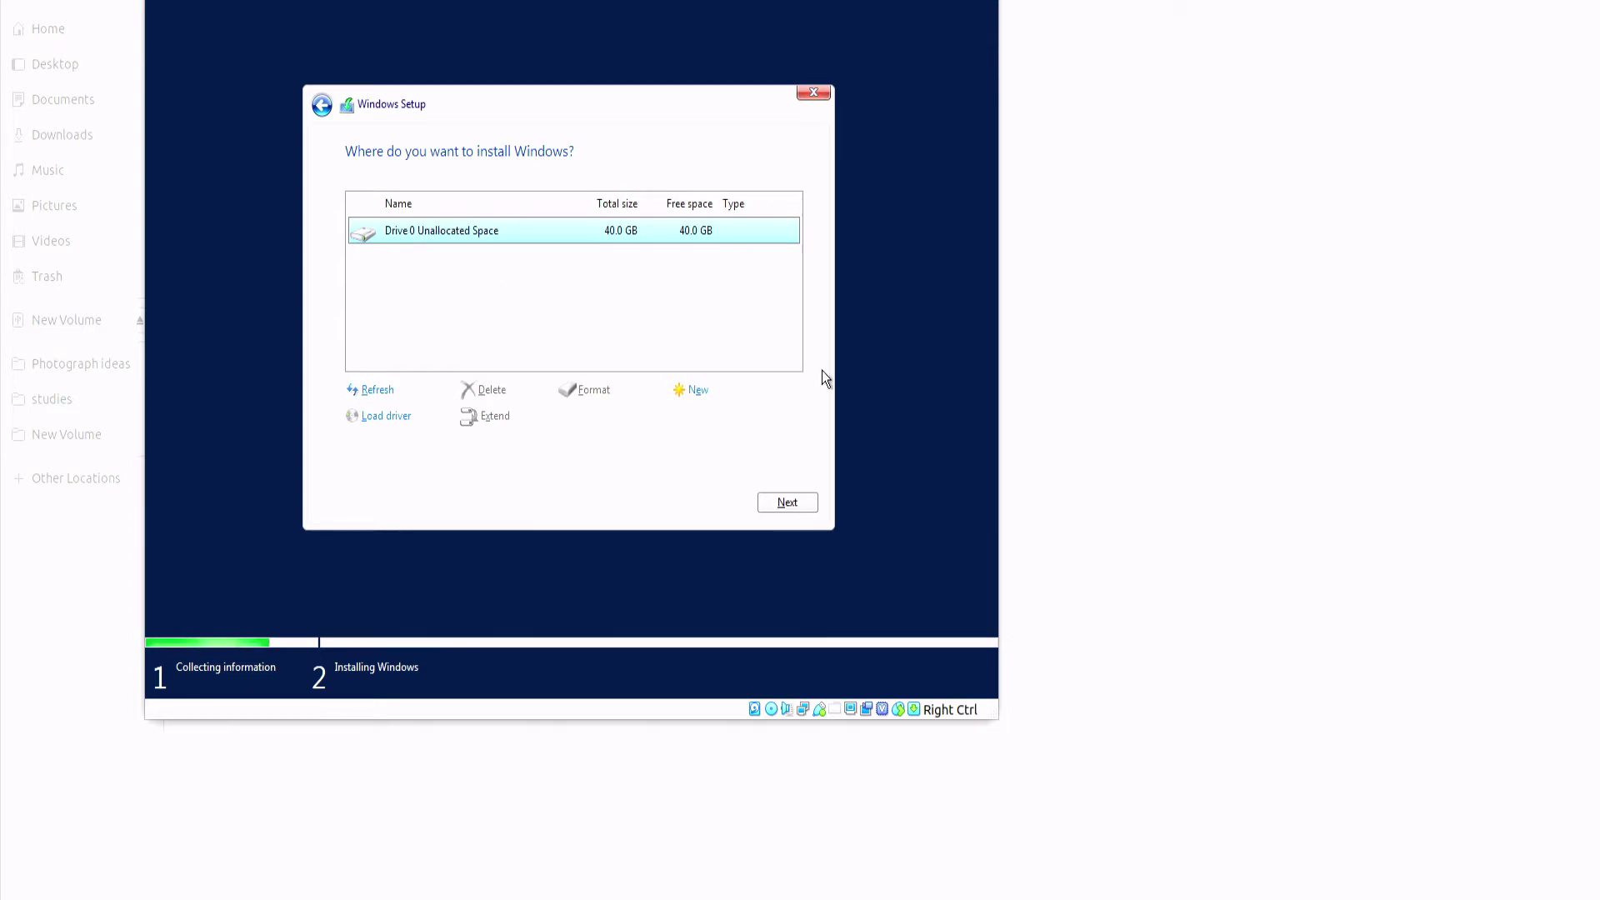
{"action": "left_click", "coordinate": [788, 503]}
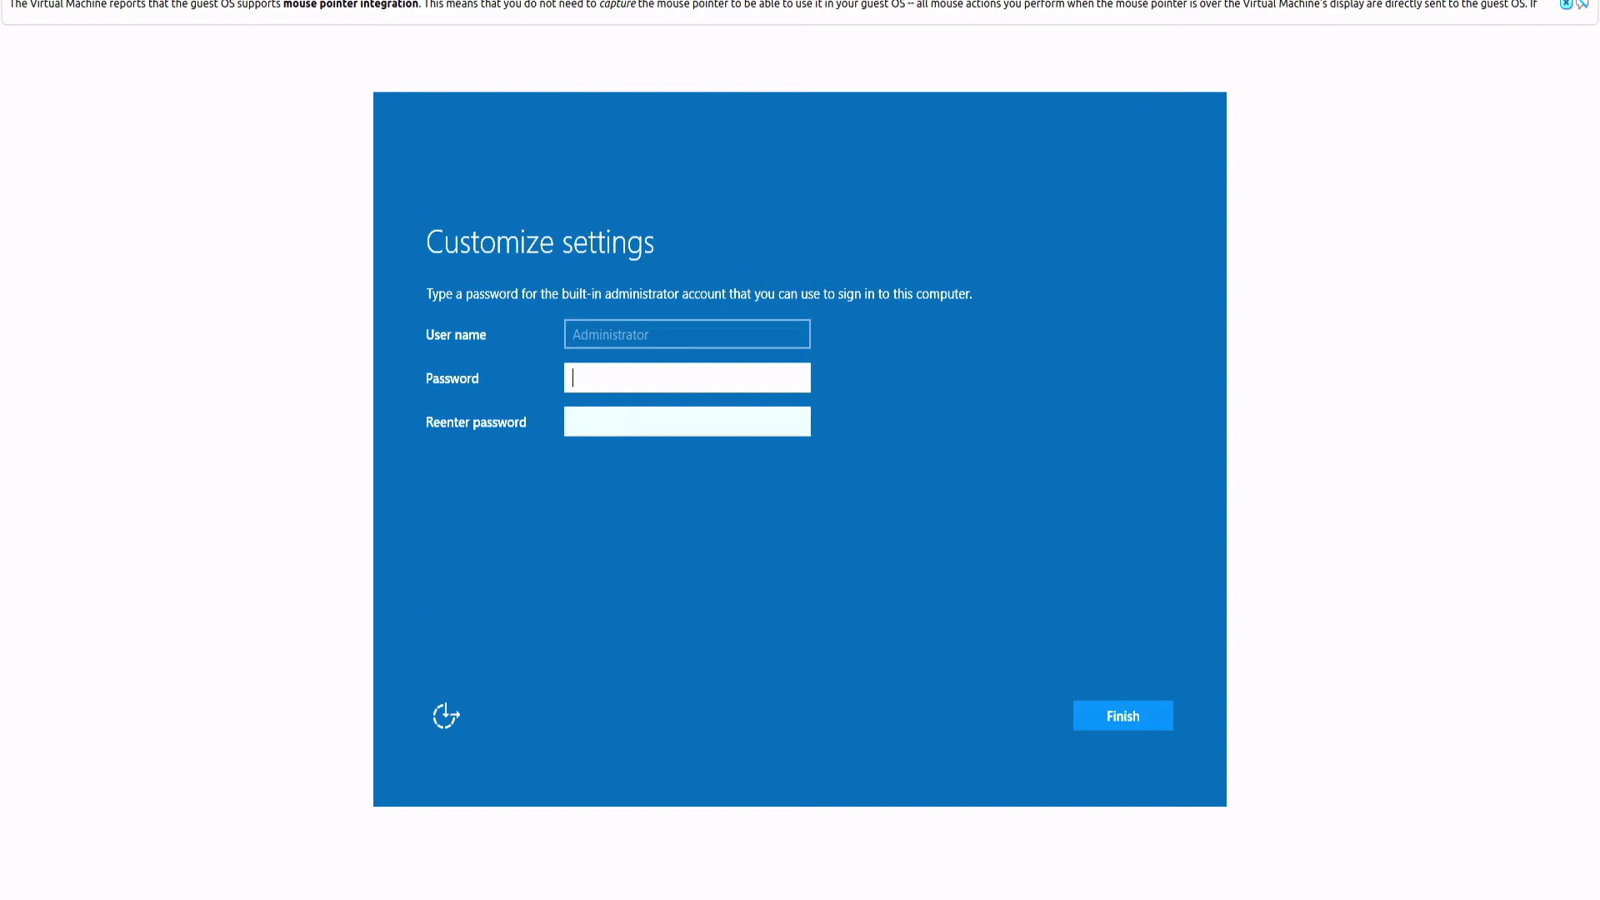
Step: Enter the built-in Administrator password and finish setup
{"action": "type", "text": "P"}
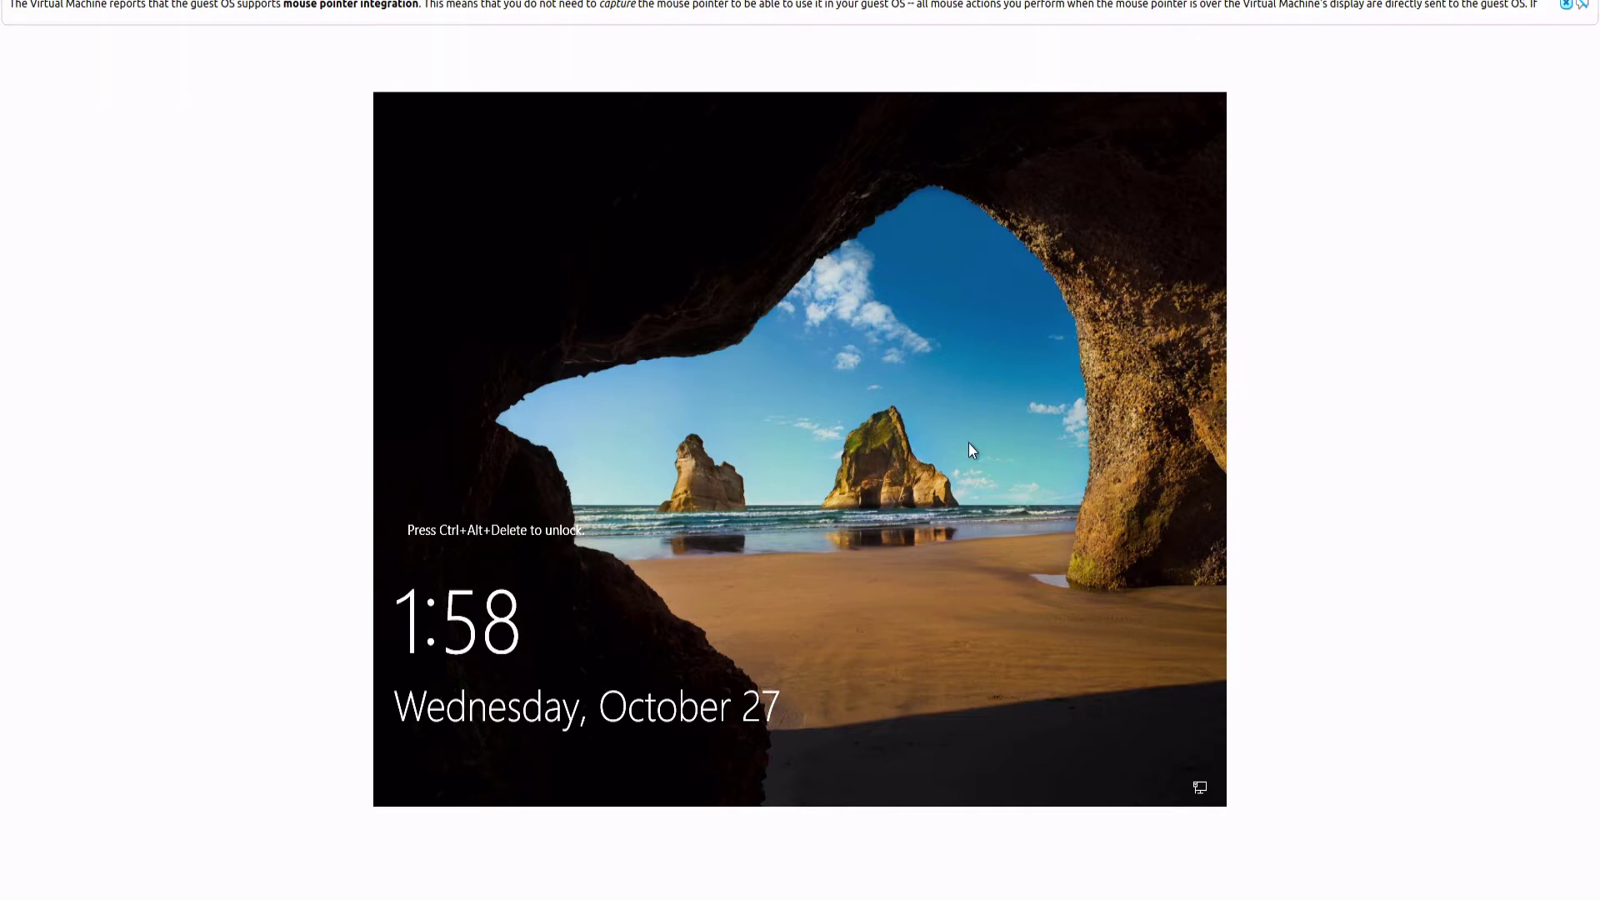
Step: Sign in as Administrator using Ctrl+Alt+Delete and the account password
{"action": "key", "text": "ctrl+alt+Delete"}
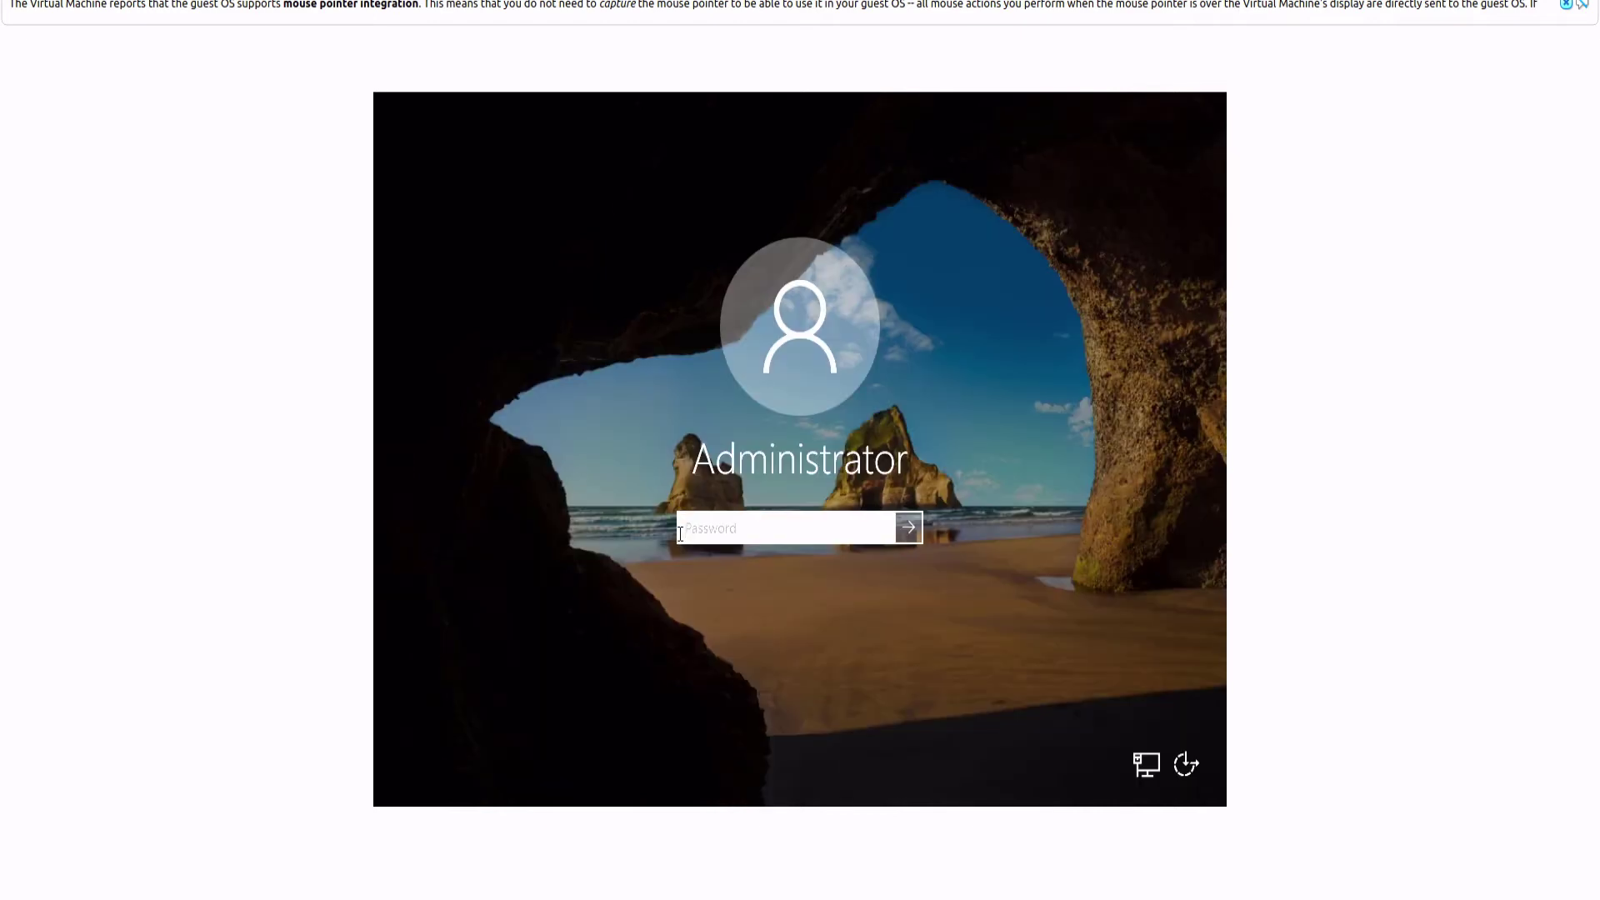
{"action": "type", "text": "P@"}
{"action": "key", "text": "BackSpace"}
{"action": "key", "text": "BackSpace"}
{"action": "type", "text": "P@ssw0rd123!@#$"}
{"action": "key", "text": "Return"}
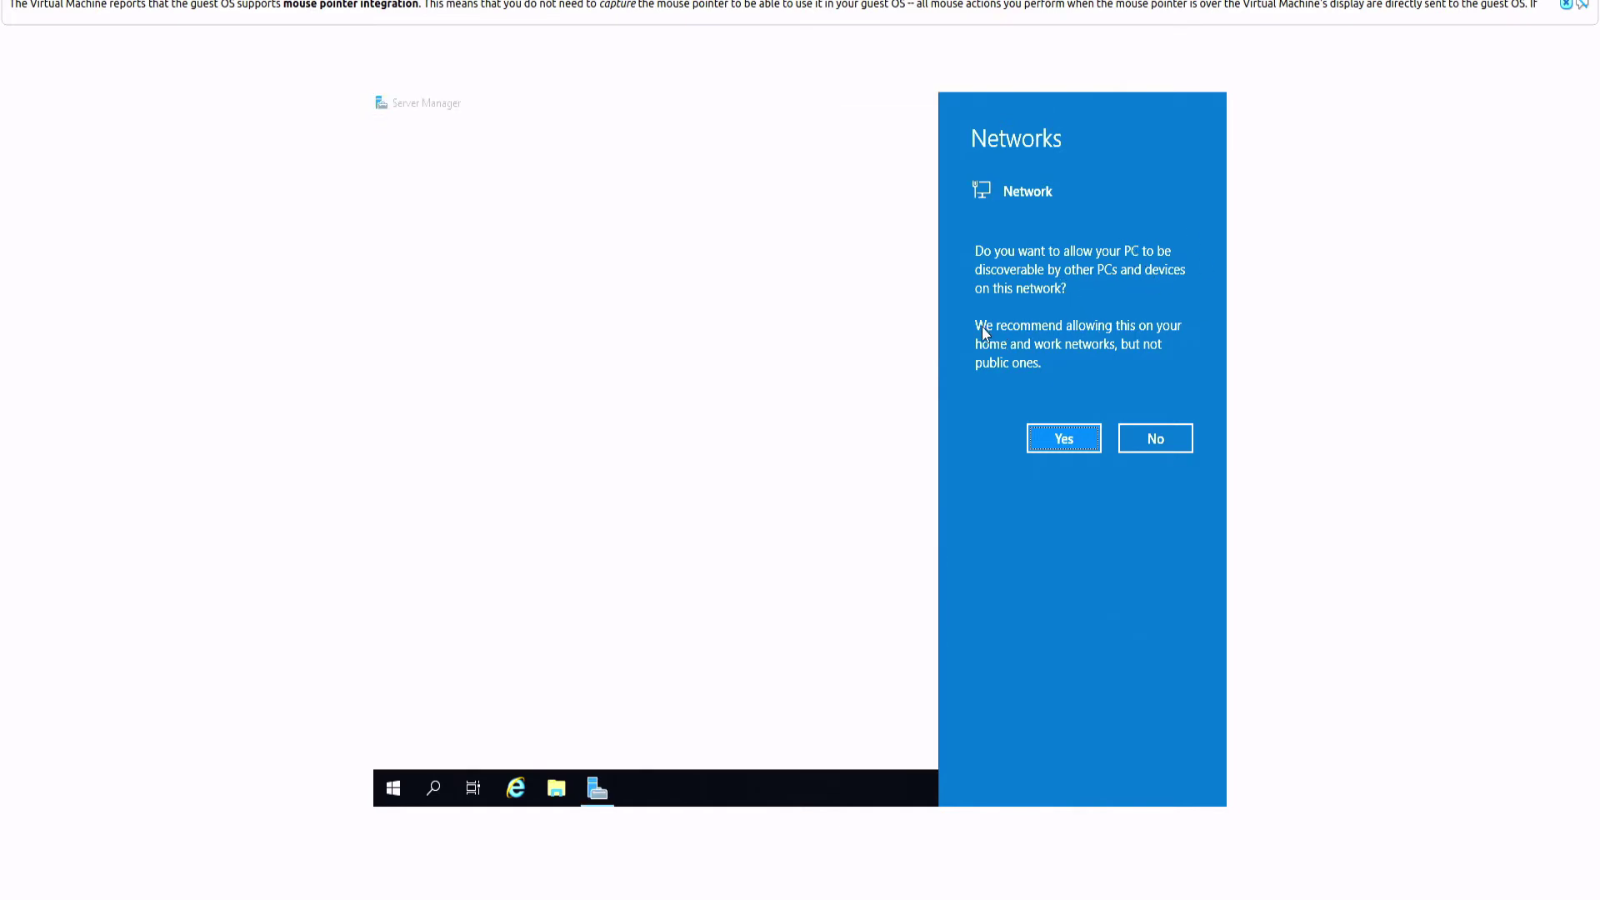
Step: Allow network discovery and open a Command Prompt via a 'cmd' search
{"action": "left_click", "coordinate": [1065, 437]}
{"action": "left_click", "coordinate": [378, 790]}
{"action": "type", "text": "cmd"}
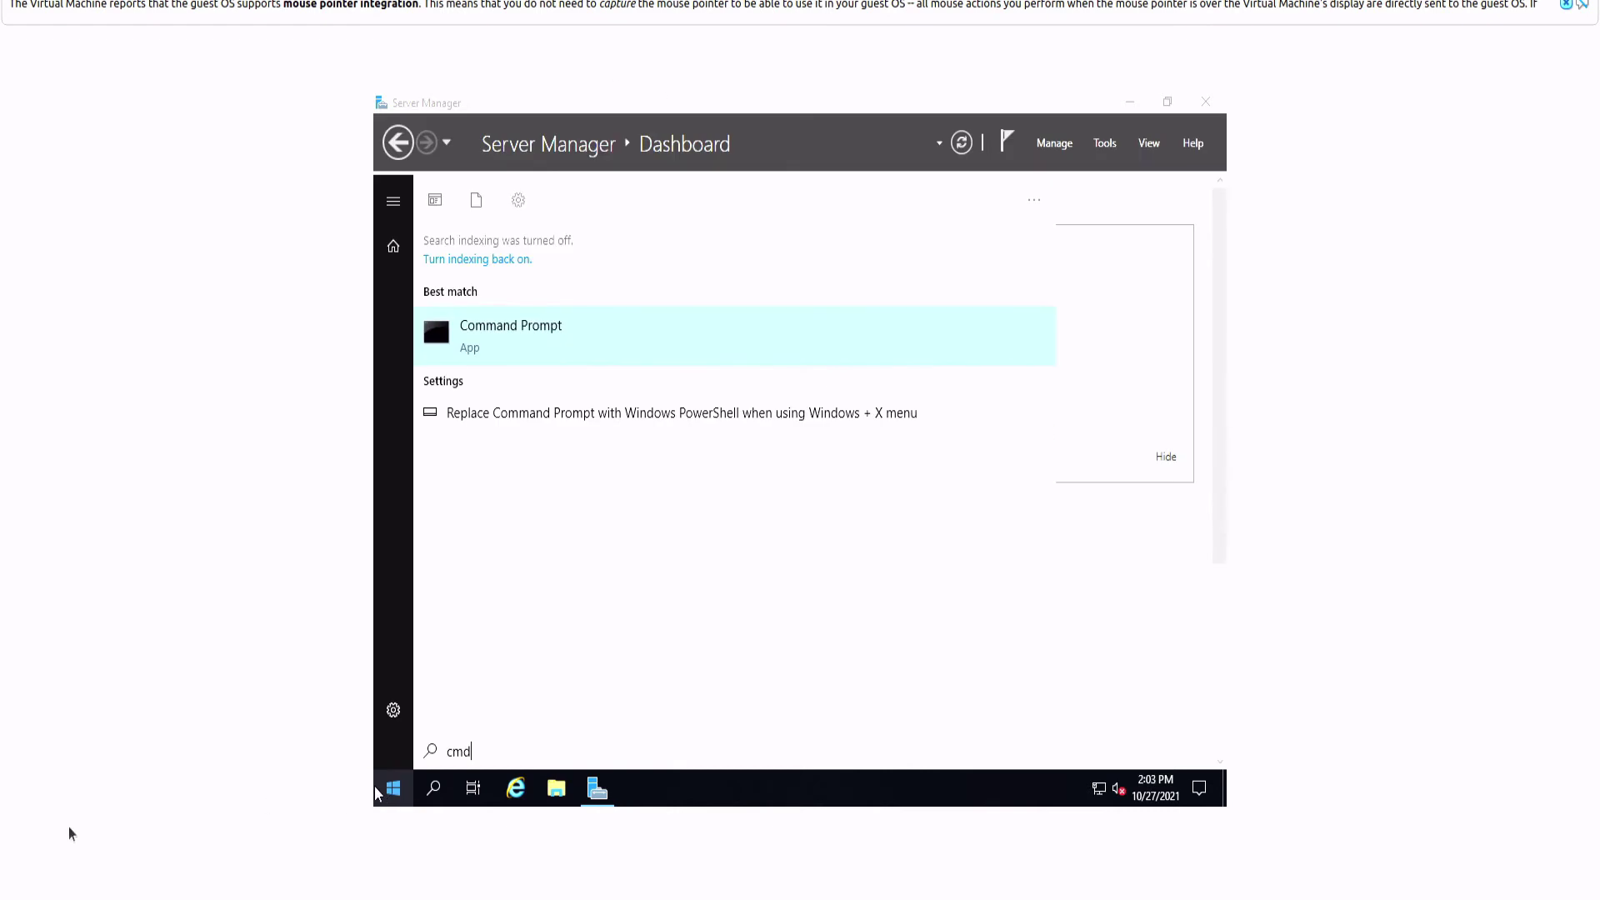
{"action": "left_click", "coordinate": [543, 355]}
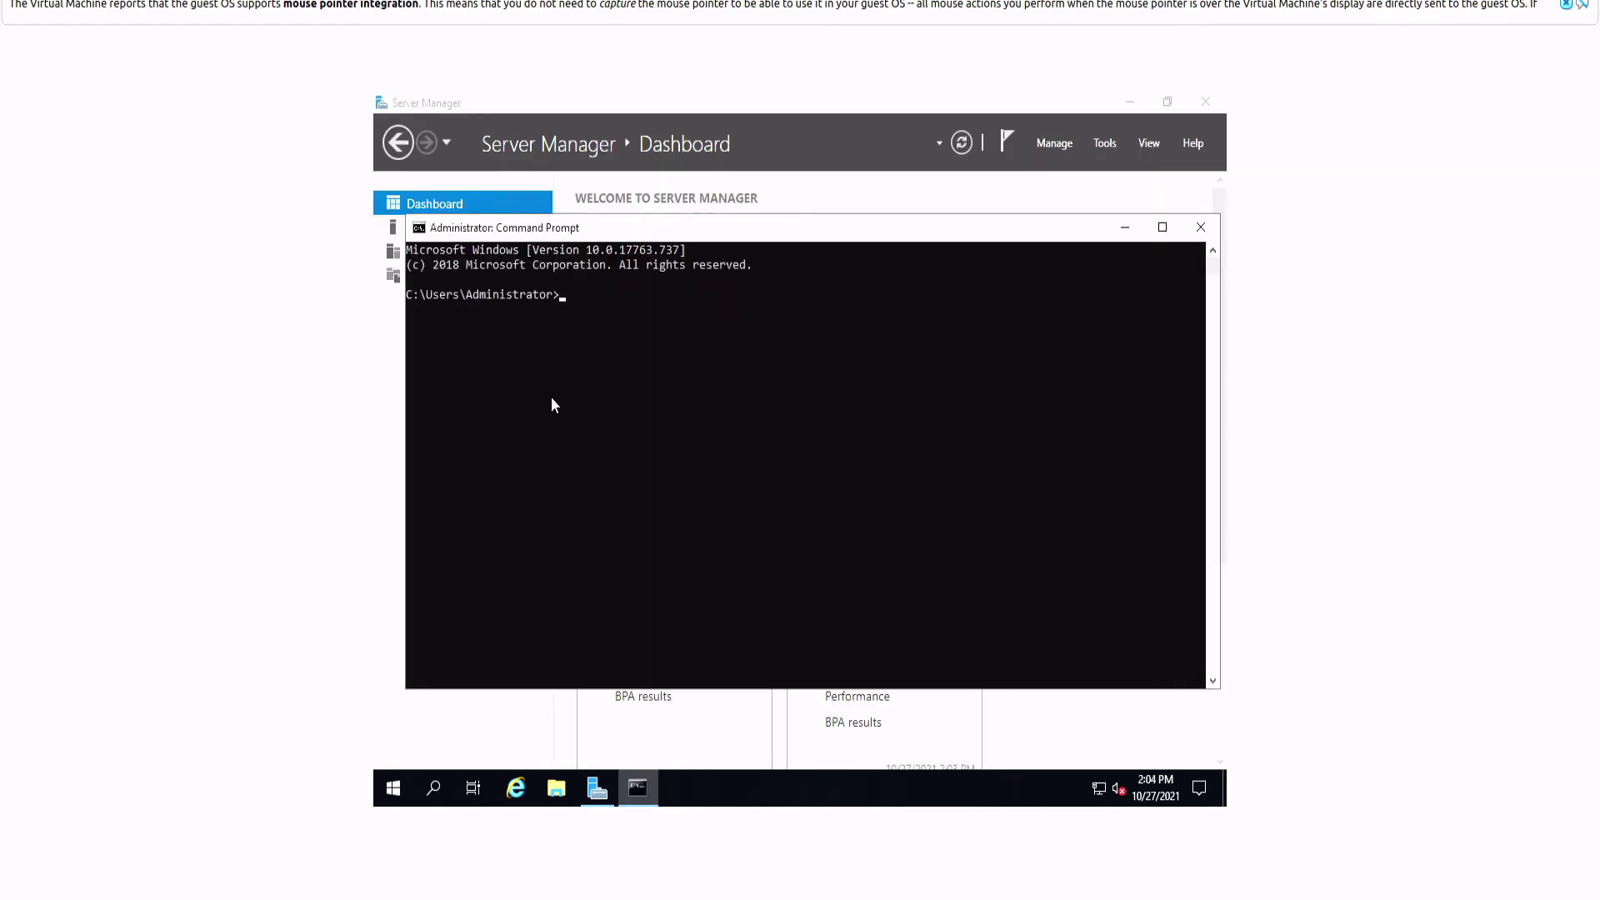
{"action": "mouse_move", "coordinate": [573, 236]}
{"action": "left_mouse_down"}
{"action": "mouse_move", "coordinate": [556, 265]}
{"action": "mouse_move", "coordinate": [582, 292]}
{"action": "mouse_move", "coordinate": [589, 255]}
{"action": "left_mouse_up"}
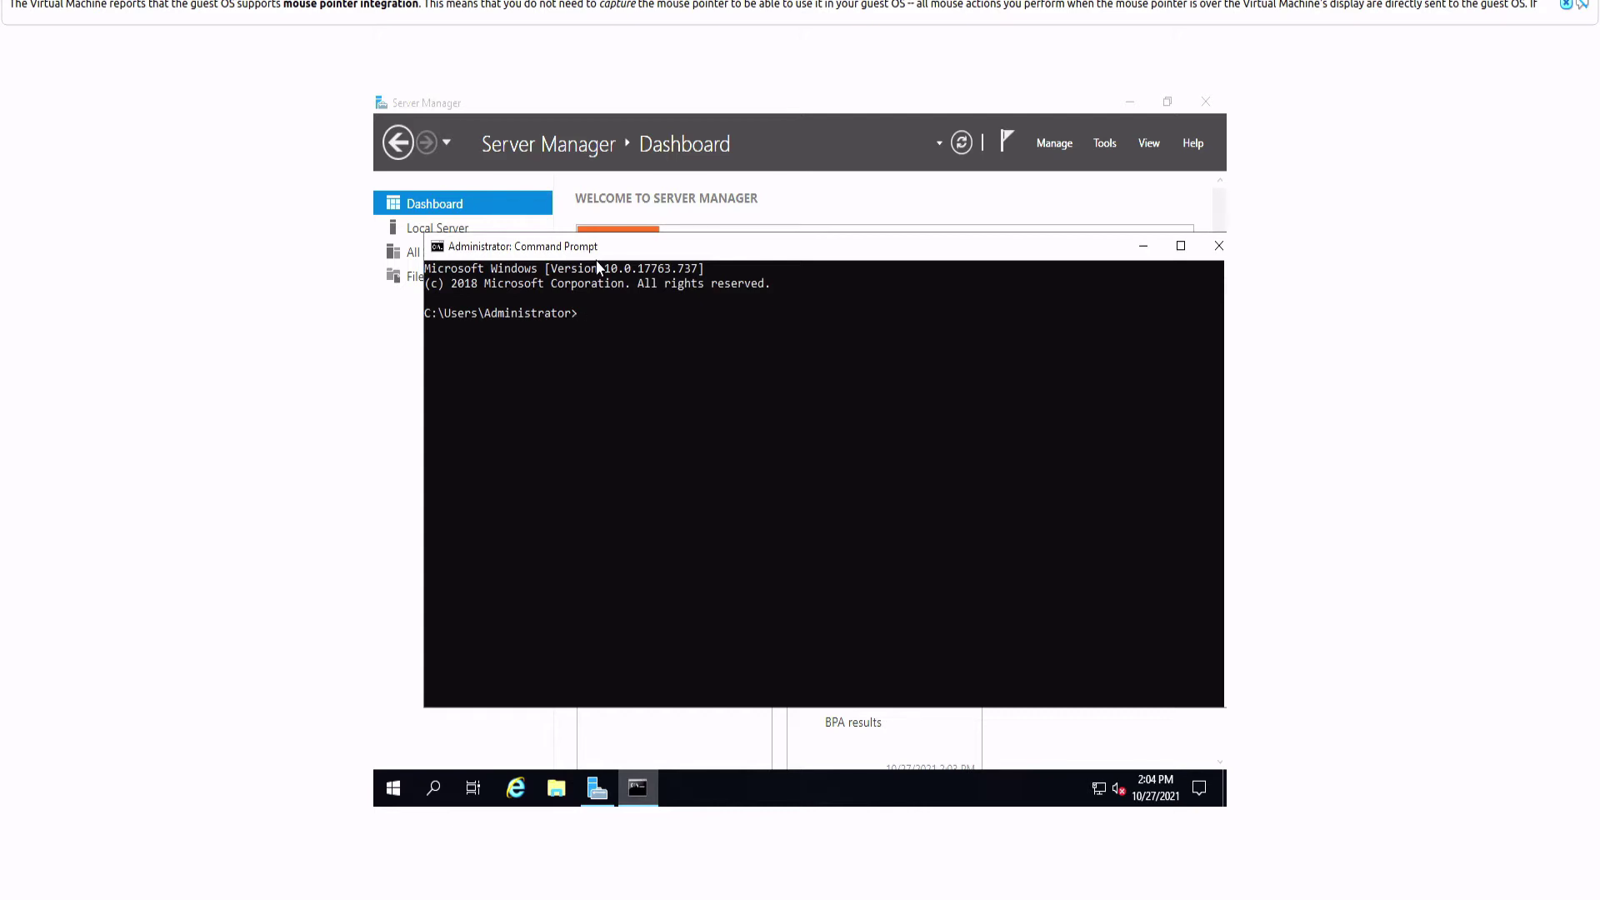
Step: Ping 10.0.0.145, note the destination host unreachable reply, and stop the ping
{"action": "type", "text": "ping 10"}
{"action": "type", "text": ".0.0.145"}
{"action": "key", "text": "Return"}
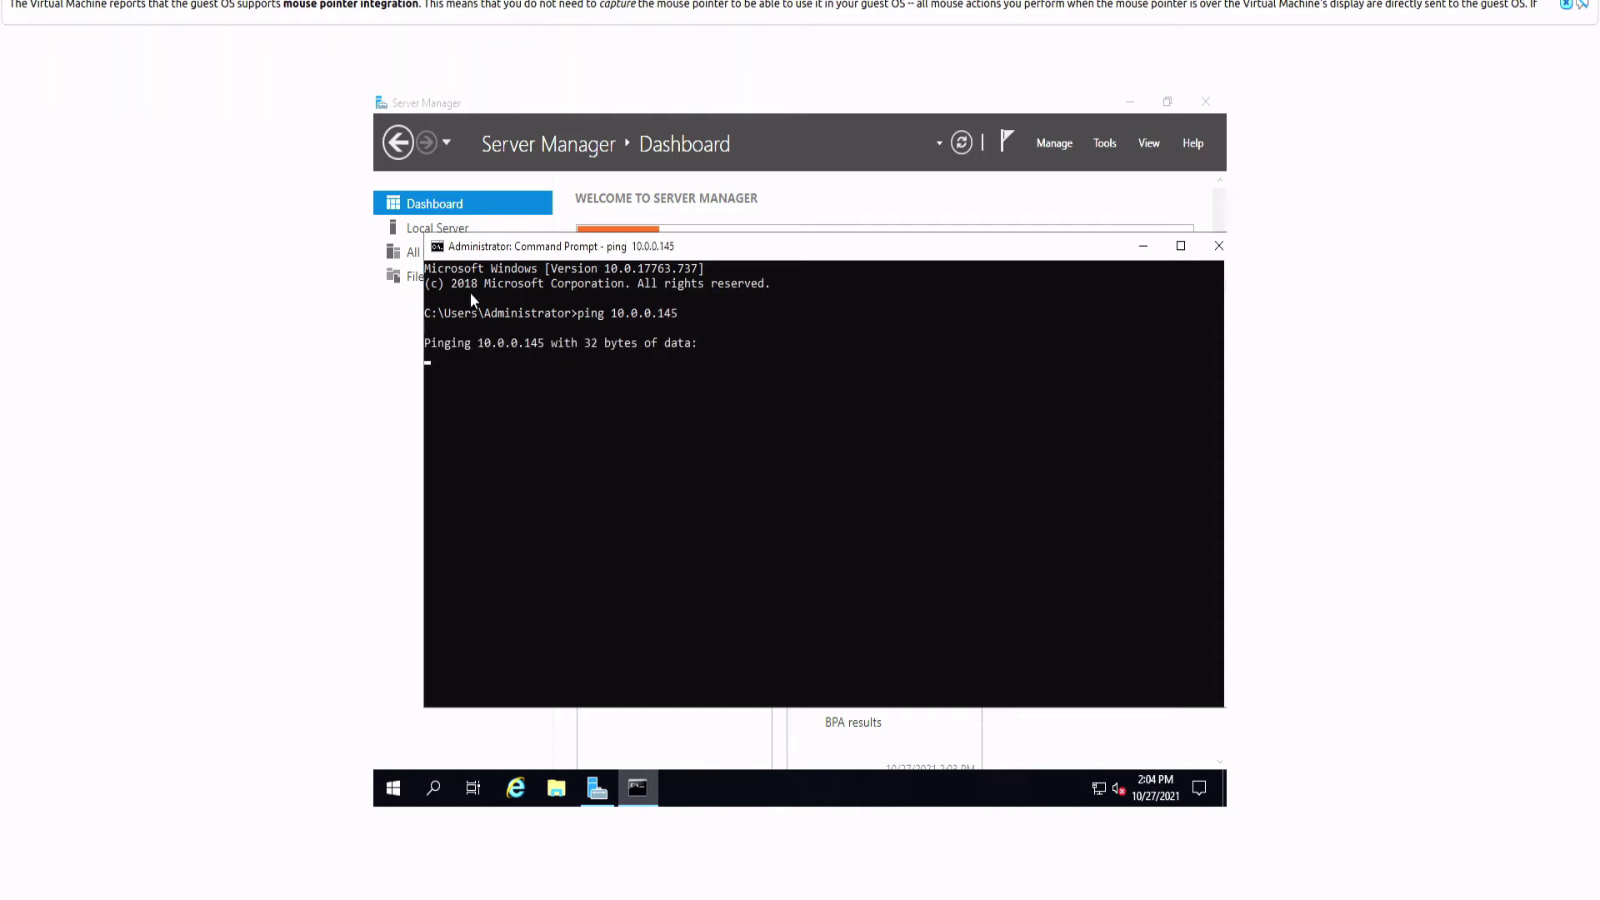
{"action": "left_click", "coordinate": [587, 385]}
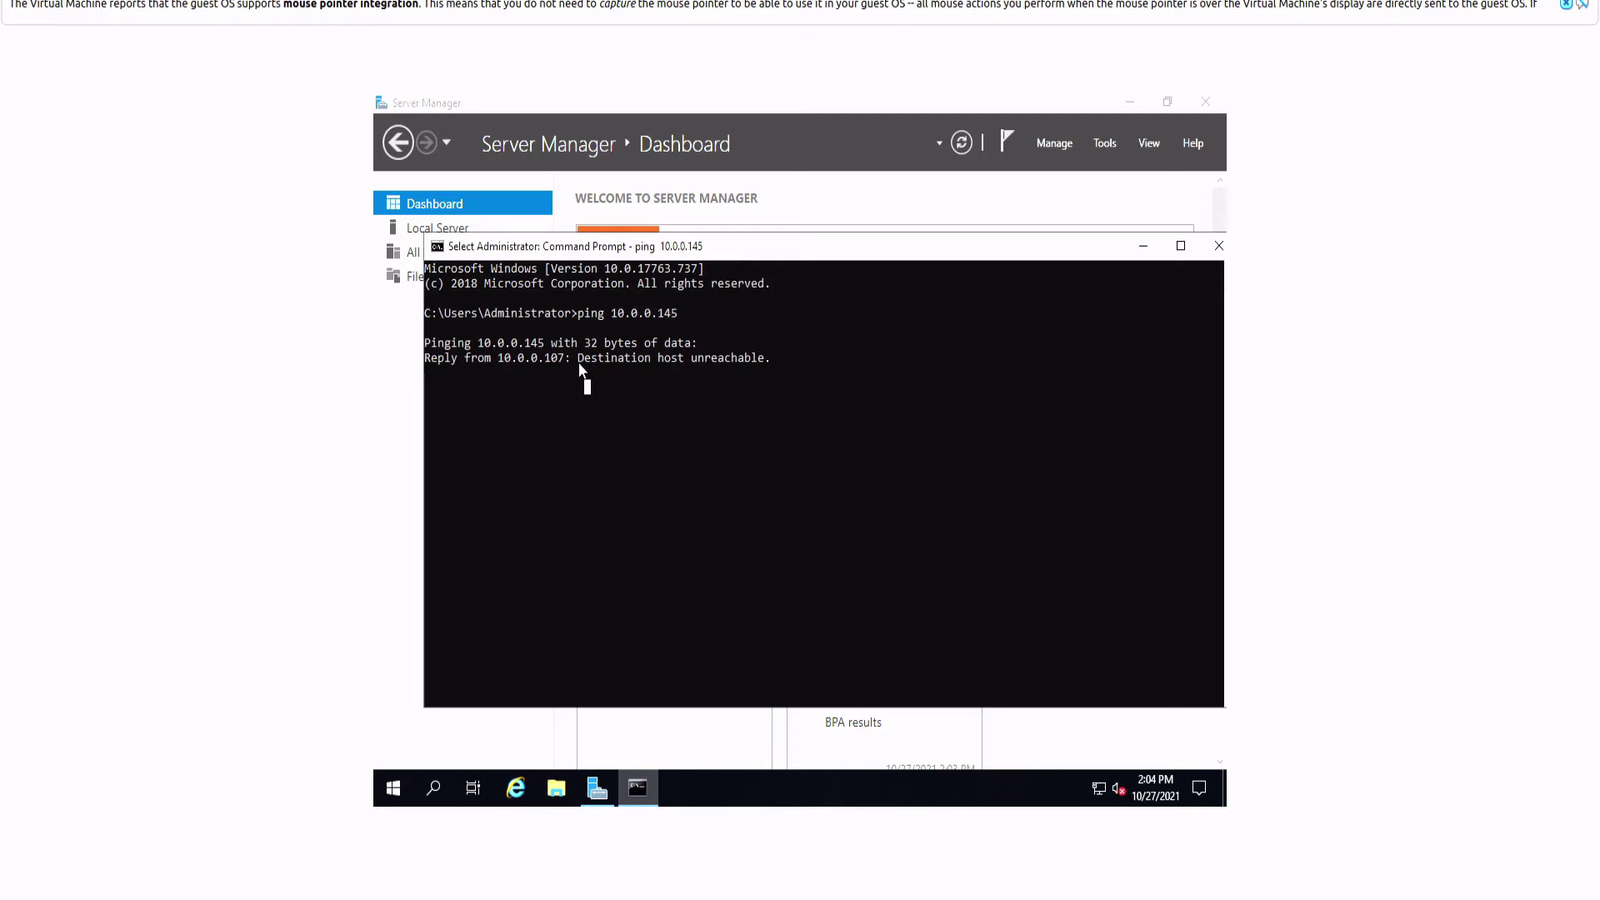
{"action": "left_click_drag", "start_coordinate": [789, 358], "coordinate": [815, 334]}
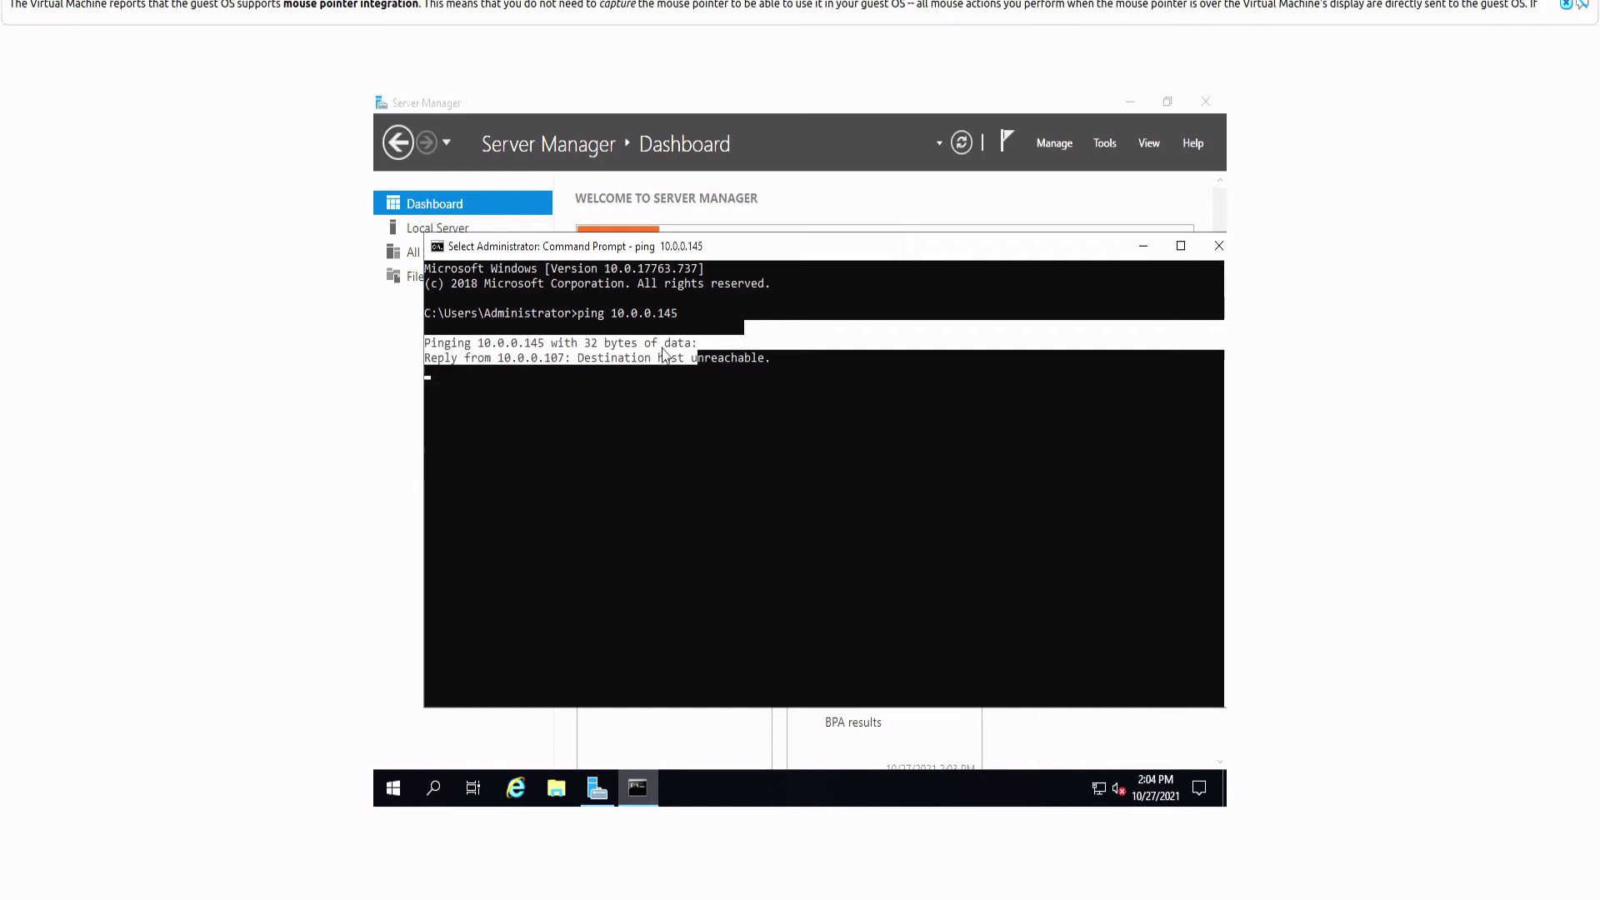
{"action": "left_click", "coordinate": [574, 386]}
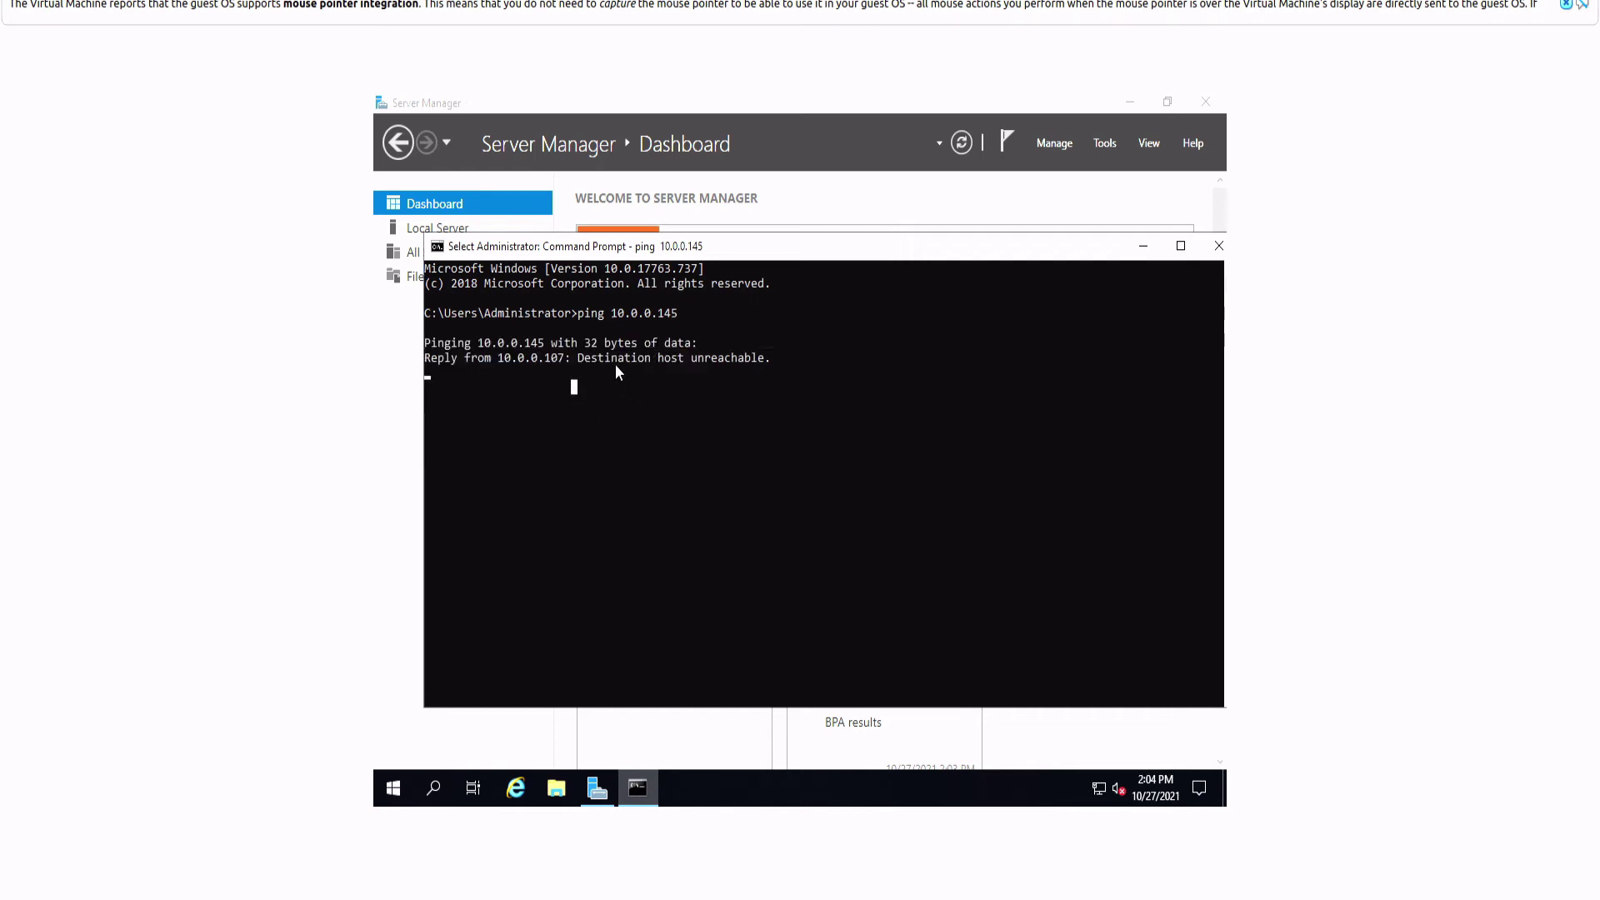
{"action": "key", "text": "Escape"}
{"action": "key", "text": "ctrl+c"}
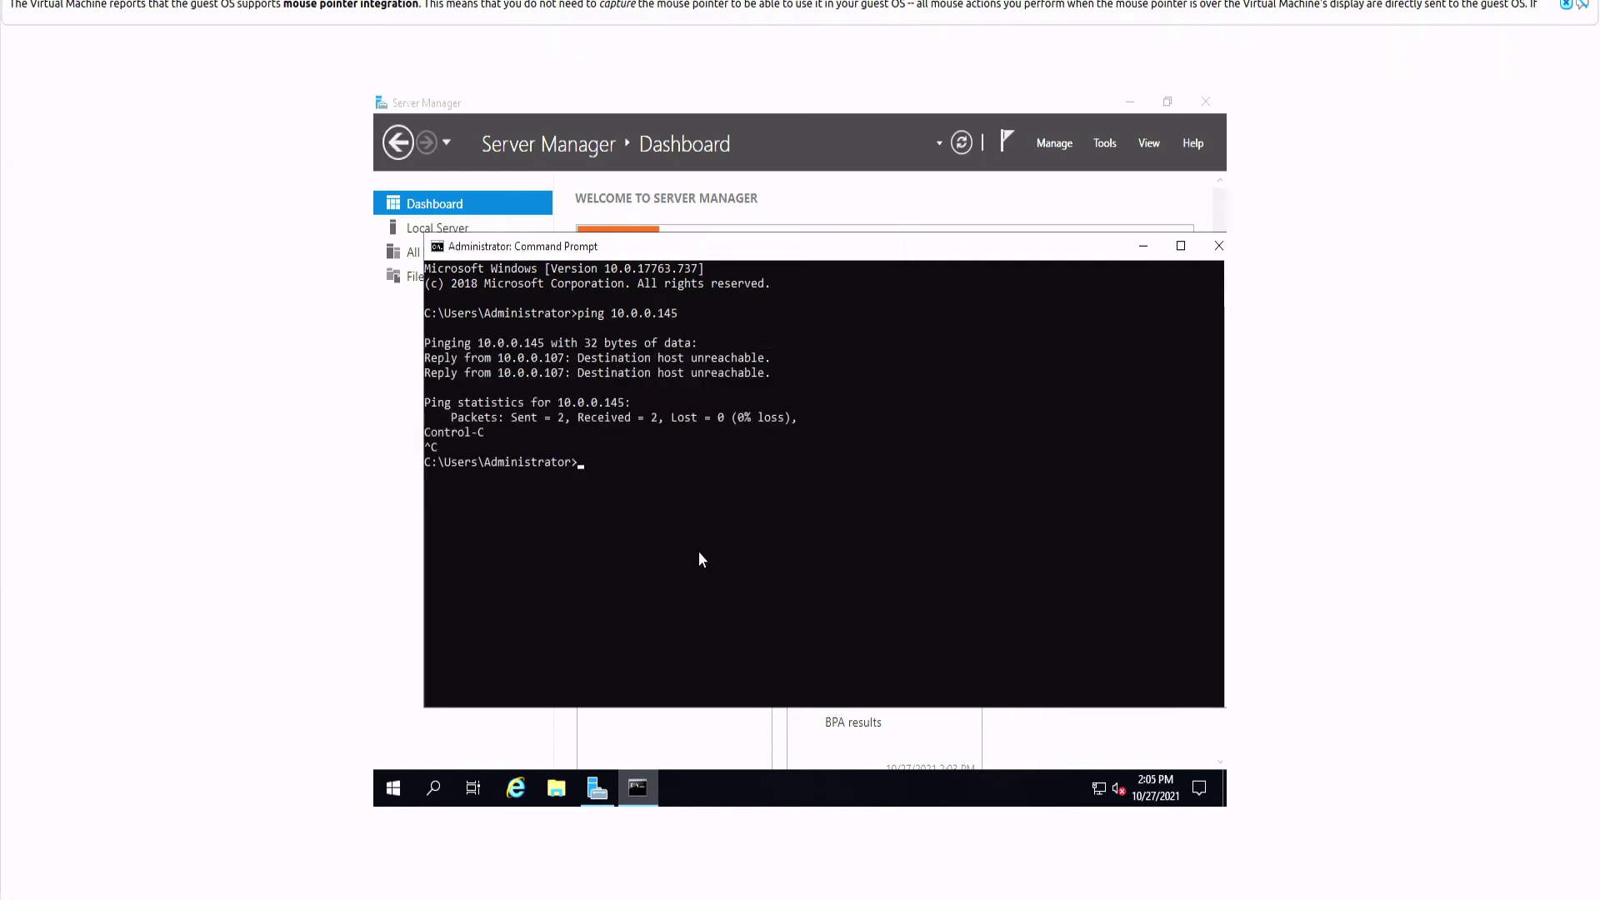
Step: Move and resize the Command Prompt window up and to the left
{"action": "left_click_drag", "start_coordinate": [669, 259], "coordinate": [668, 219]}
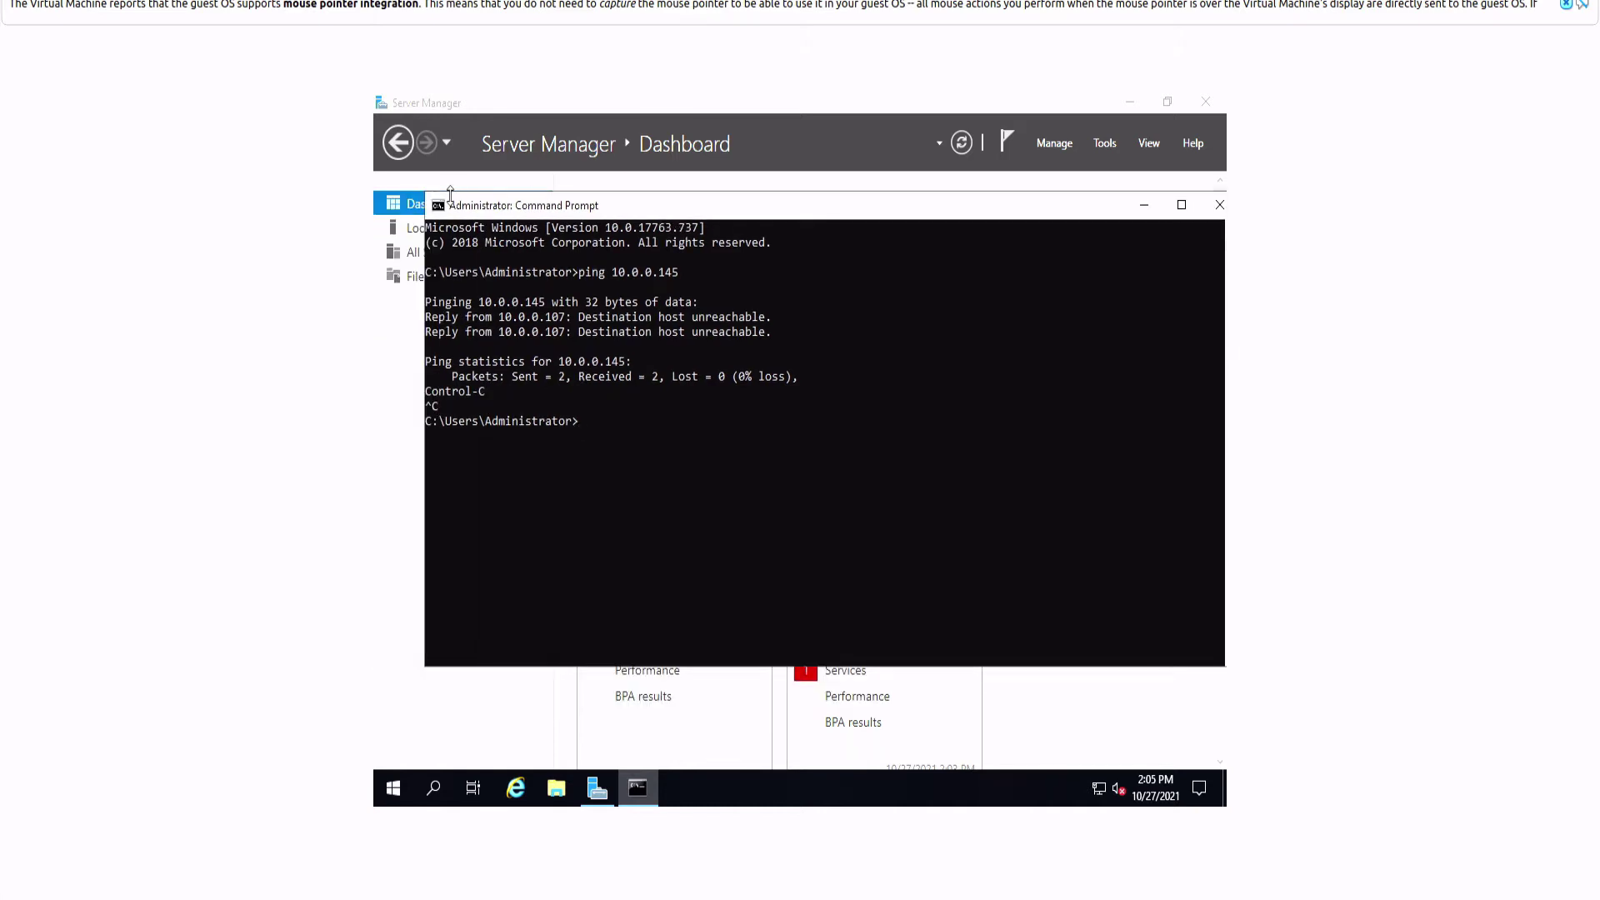
{"action": "left_click_drag", "start_coordinate": [424, 193], "coordinate": [482, 251]}
{"action": "left_click_drag", "start_coordinate": [643, 275], "coordinate": [566, 229]}
{"action": "left_click_drag", "start_coordinate": [406, 464], "coordinate": [461, 464]}
Step: Open Network & Internet settings, then run ipconfig in the Command Prompt
{"action": "left_click", "coordinate": [1099, 788]}
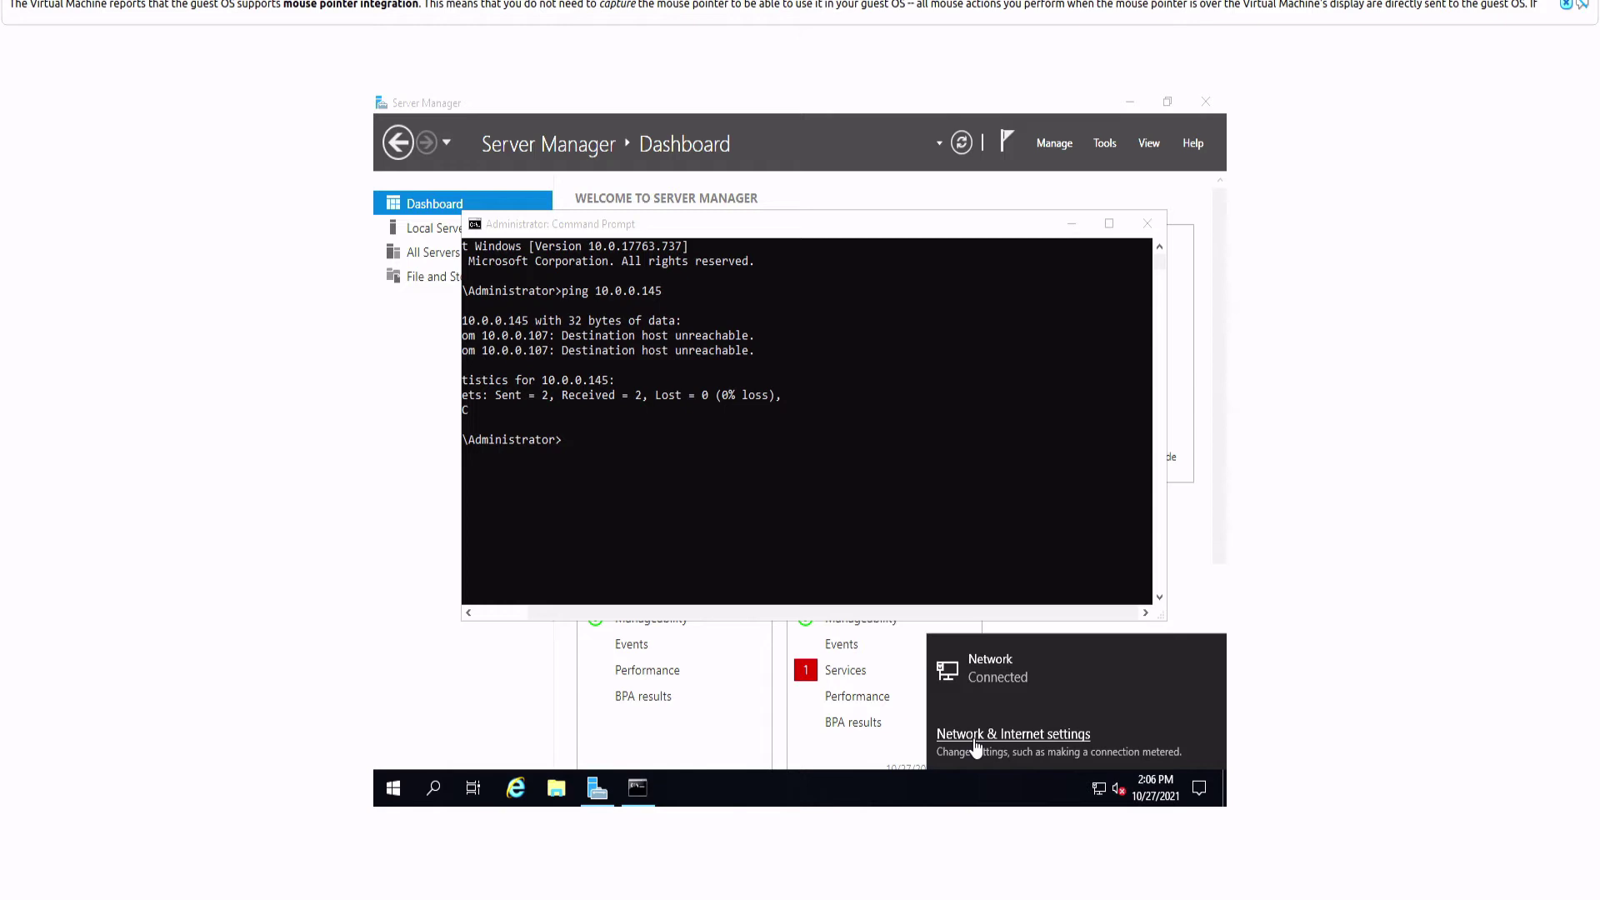
{"action": "left_click", "coordinate": [1046, 737]}
{"action": "left_click", "coordinate": [1109, 399]}
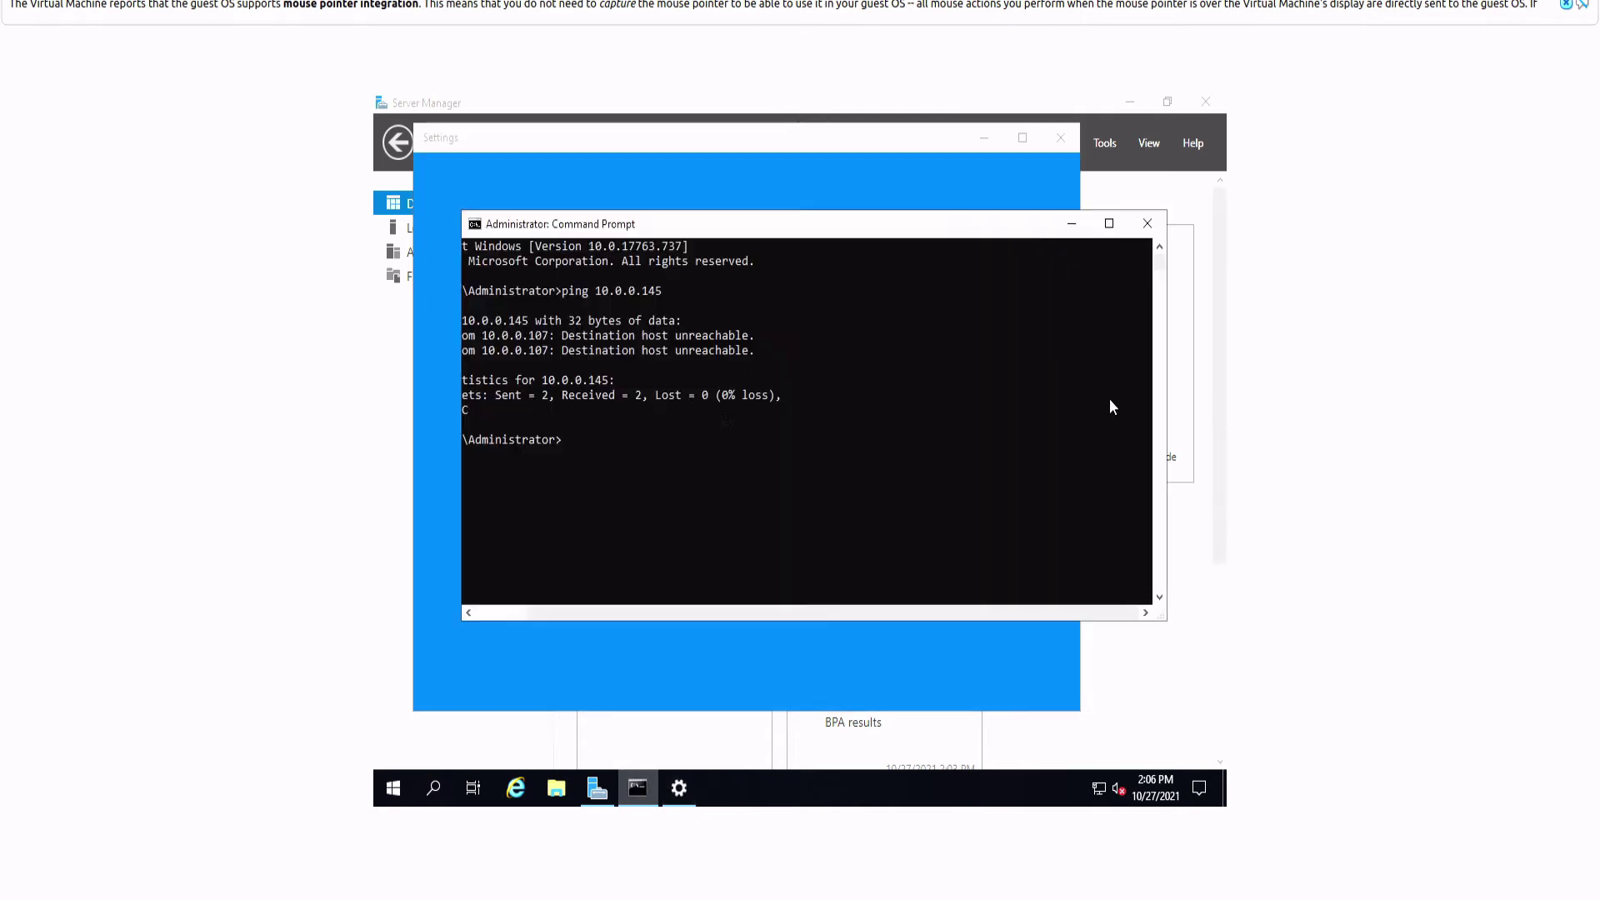
{"action": "left_click", "coordinate": [712, 415]}
{"action": "type", "text": "ipconfig"}
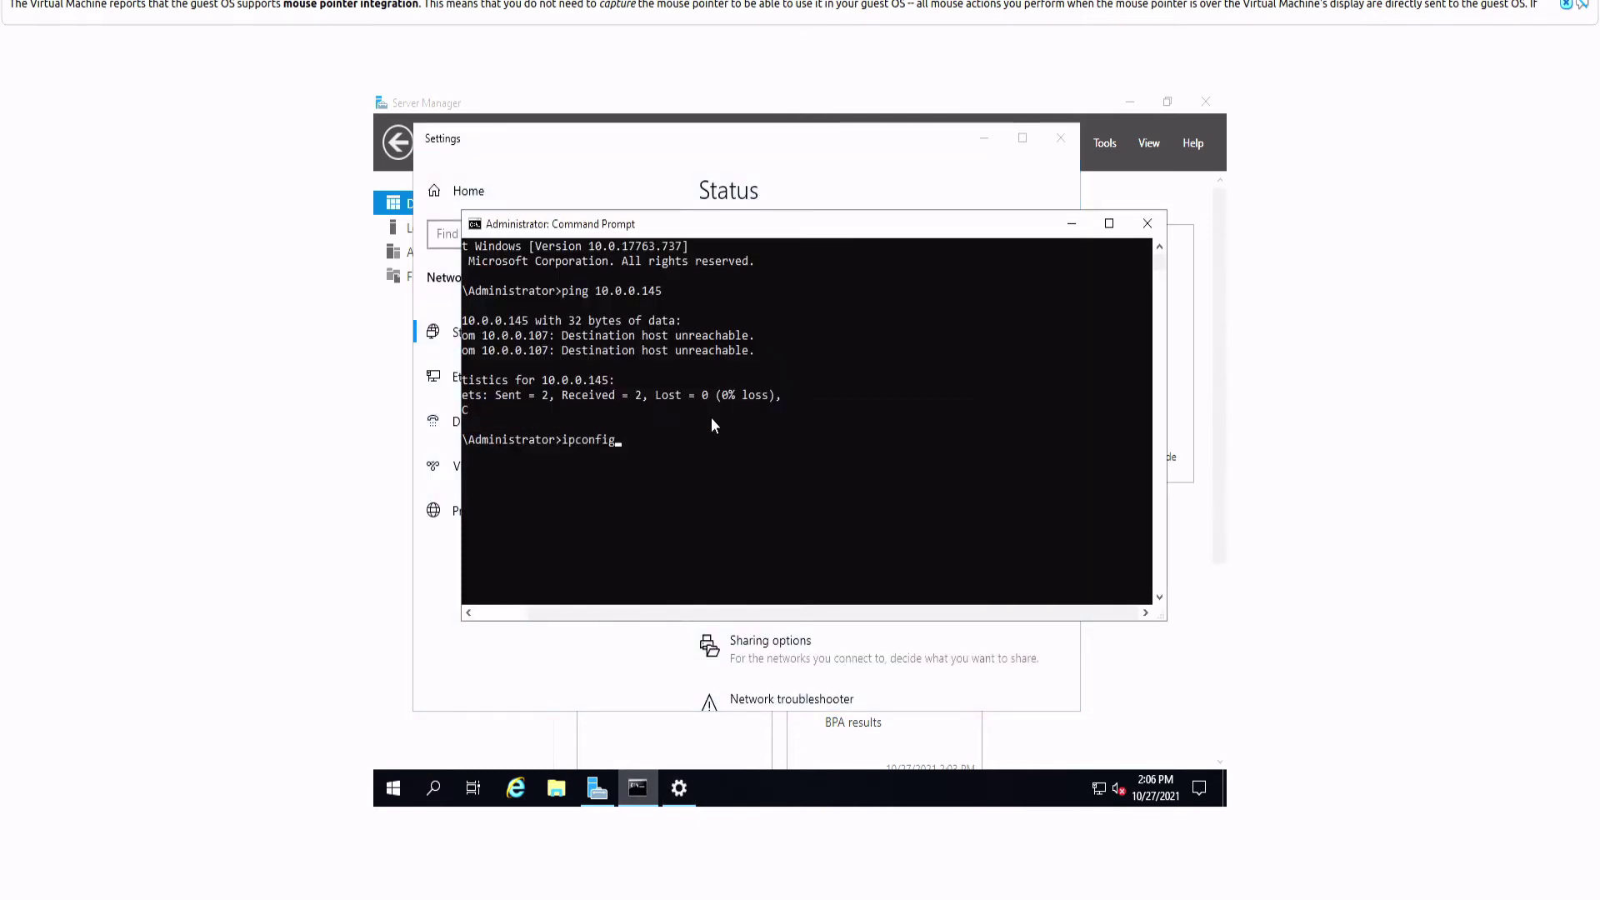
{"action": "key", "text": "Return"}
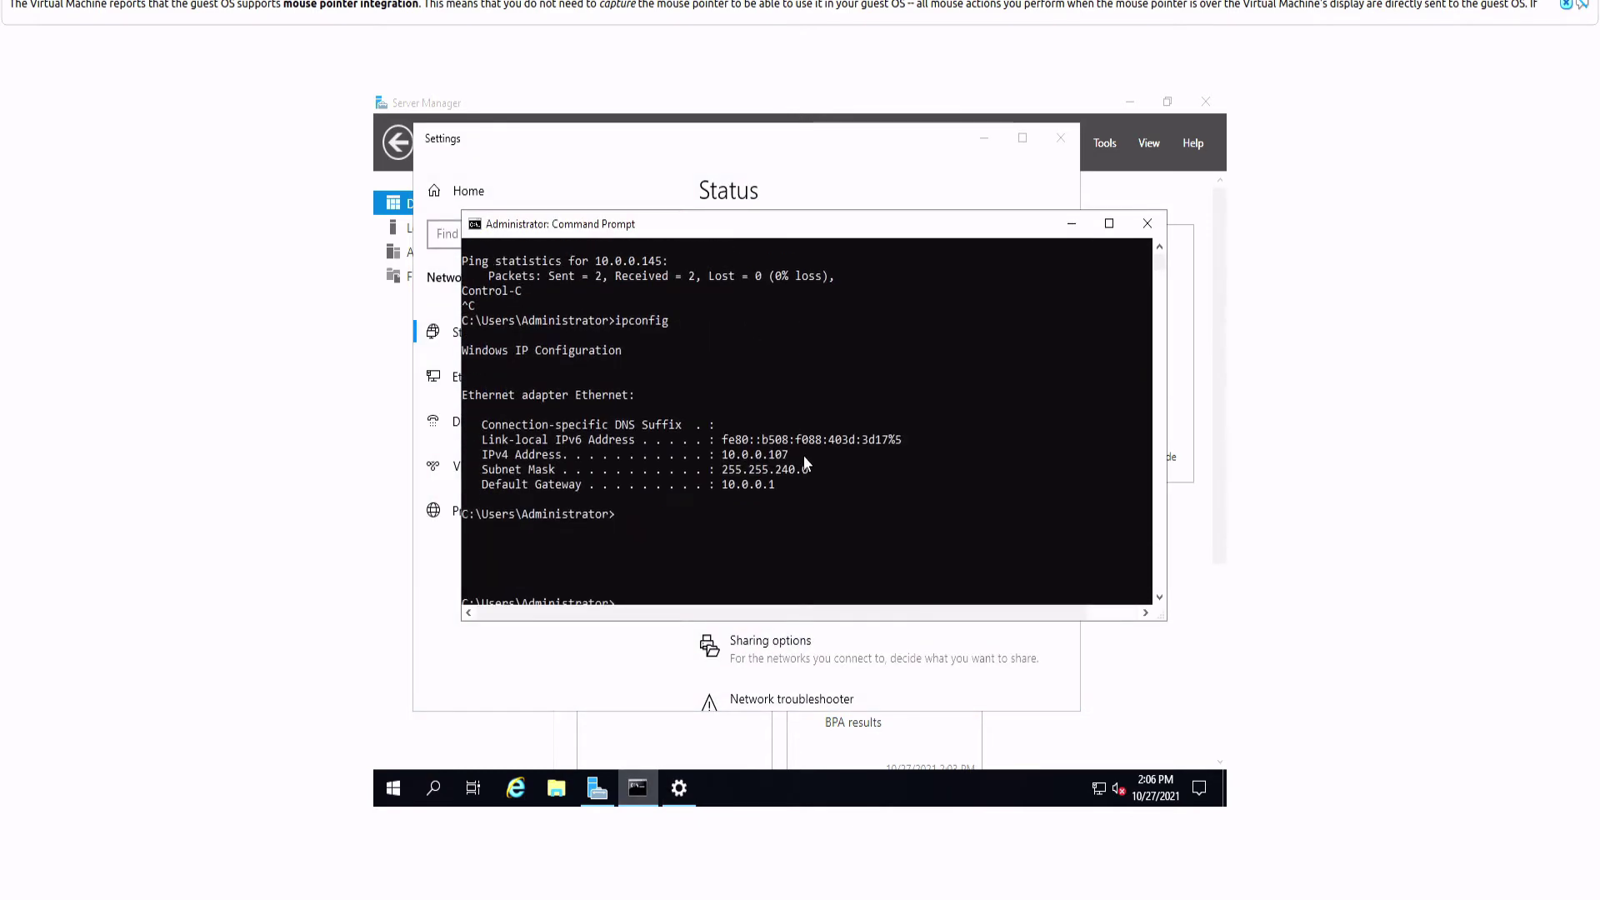
{"action": "key", "text": "Return"}
Step: Note IPv4 10.0.0.107, mask 255.255.240.0, gateway 10.0.0.1, then return to network status settings
{"action": "scroll", "coordinate": [908, 478], "scroll_direction": "down", "scroll_amount": 2}
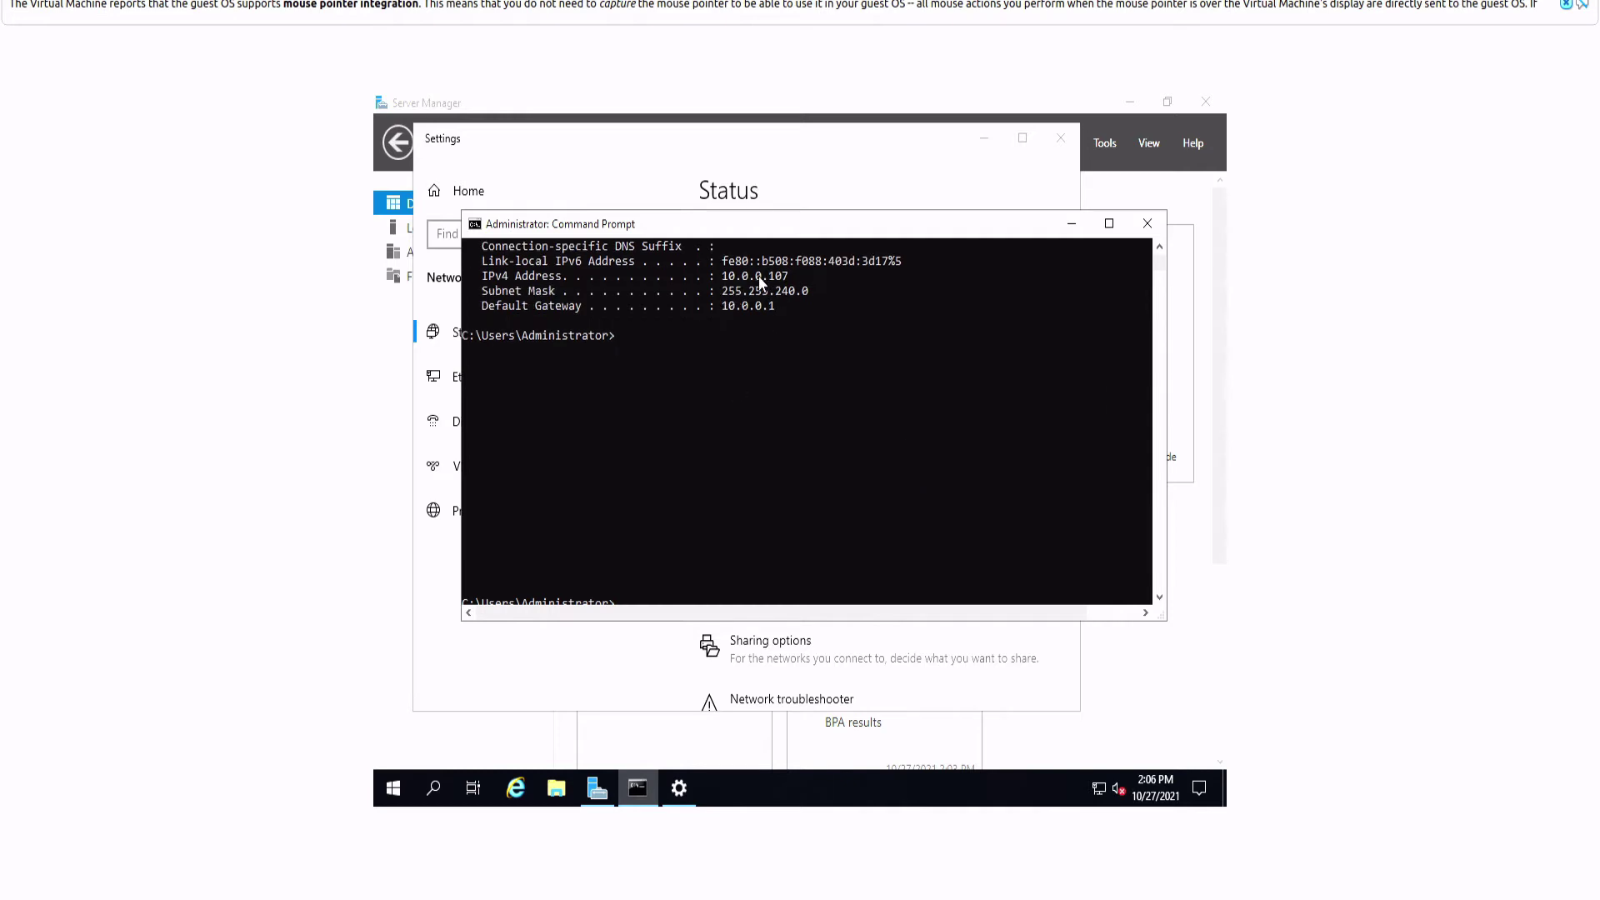
{"action": "scroll", "coordinate": [758, 277], "scroll_direction": "up", "scroll_amount": 6}
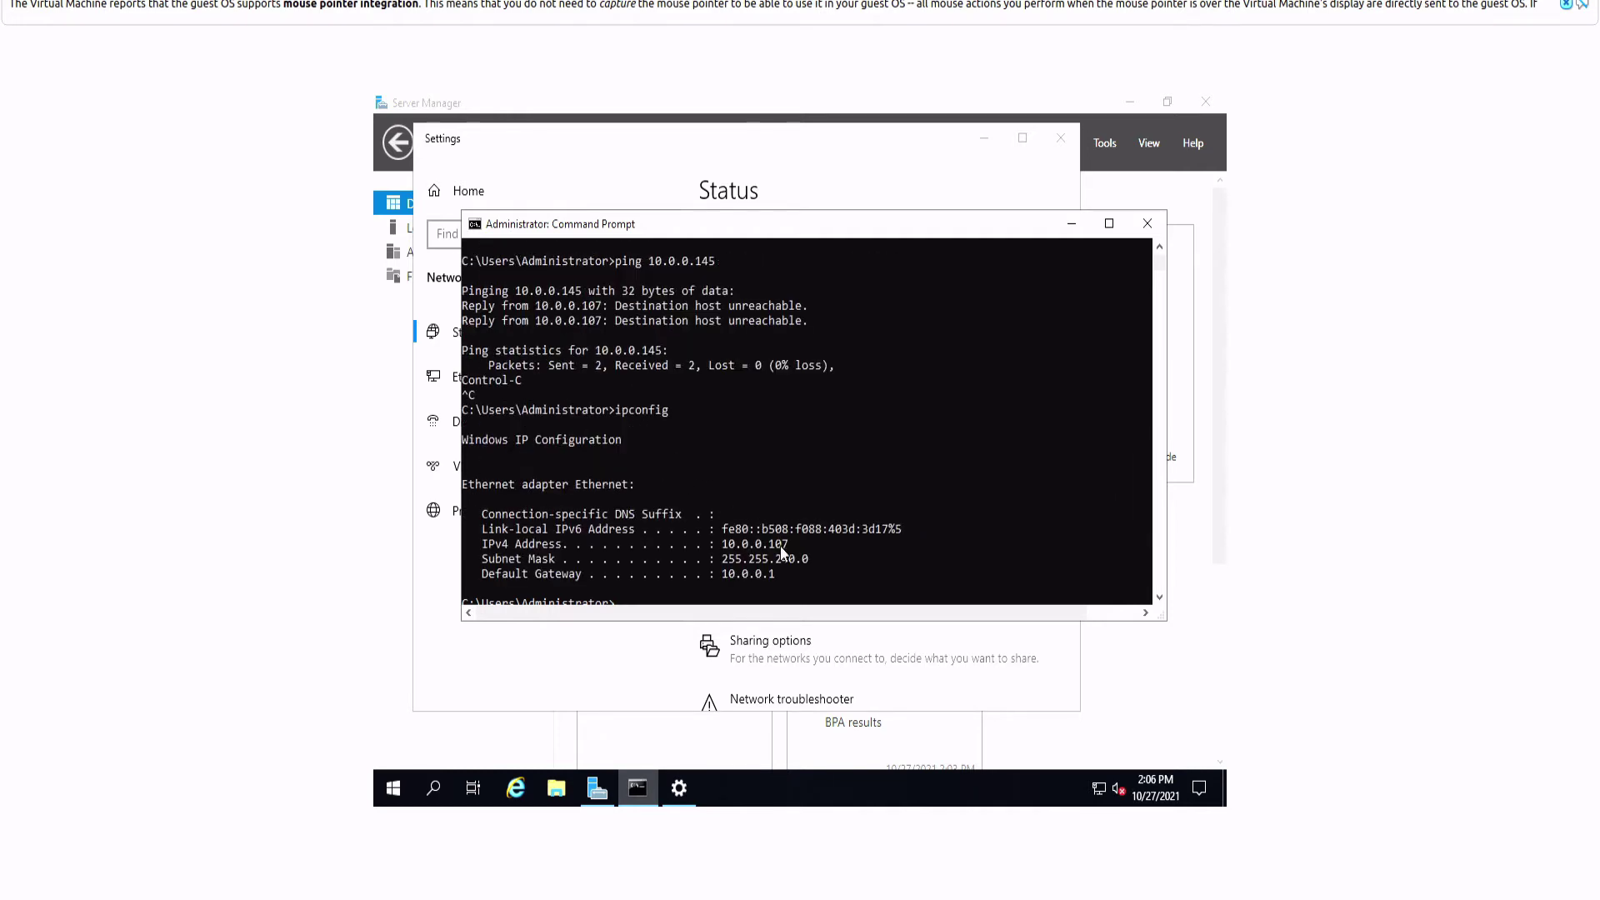
{"action": "scroll", "coordinate": [745, 573], "scroll_direction": "down", "scroll_amount": 1}
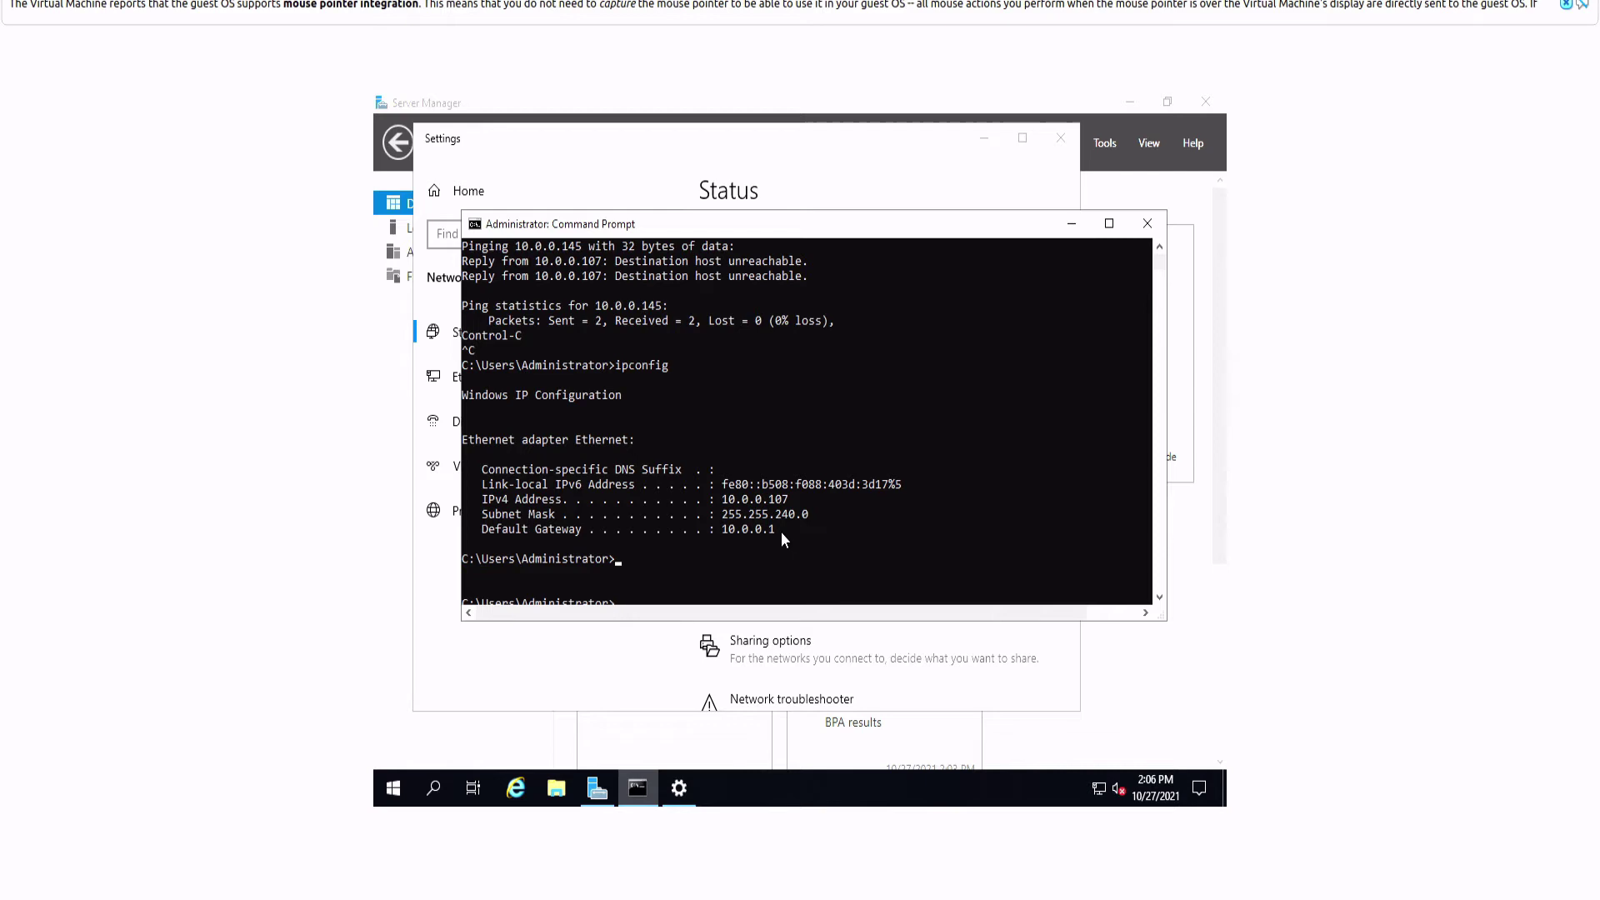
{"action": "mouse_move", "coordinate": [782, 532]}
{"action": "left_mouse_down"}
{"action": "mouse_move", "coordinate": [715, 537]}
{"action": "mouse_move", "coordinate": [783, 540]}
{"action": "left_mouse_up"}
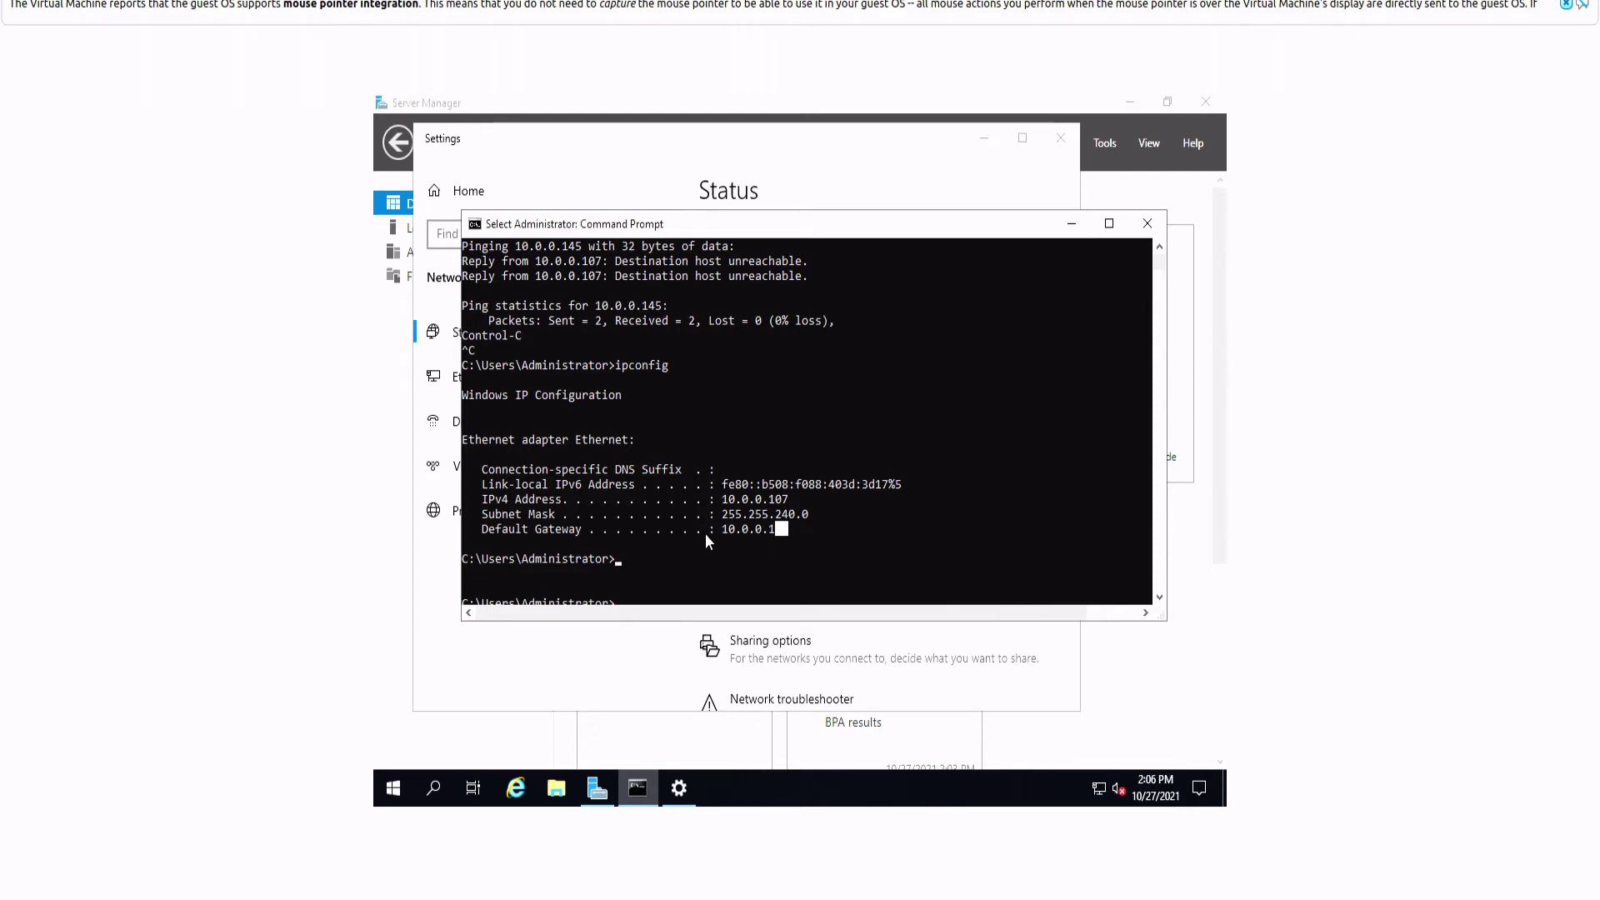
{"action": "left_click_drag", "start_coordinate": [809, 514], "coordinate": [770, 504]}
{"action": "left_click", "coordinate": [744, 514]}
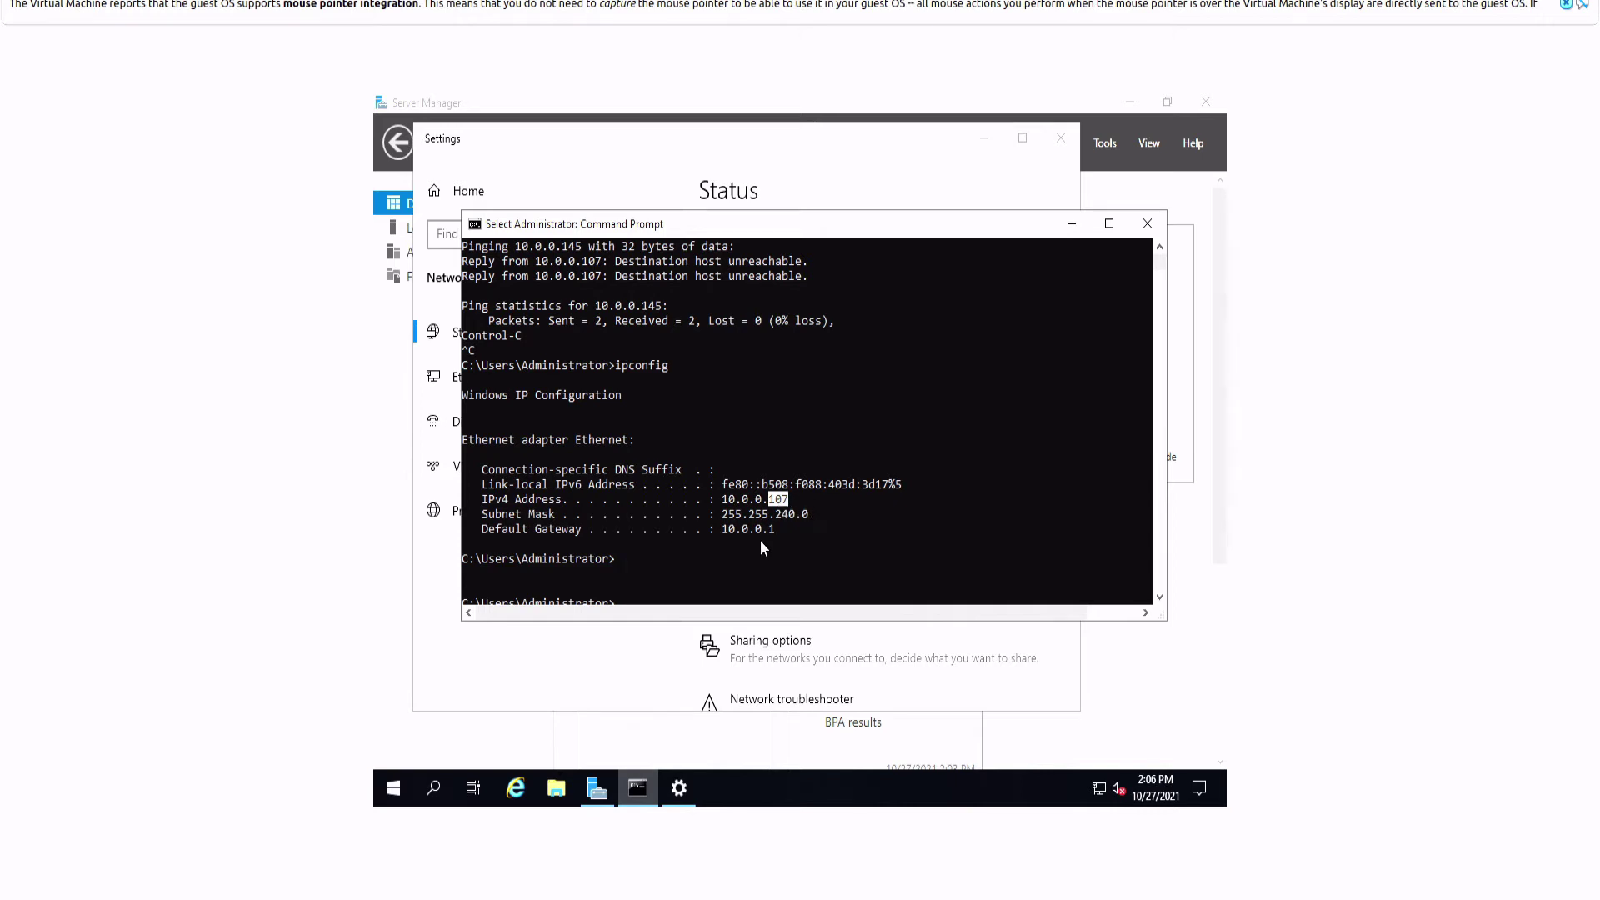
{"action": "left_click", "coordinate": [723, 129]}
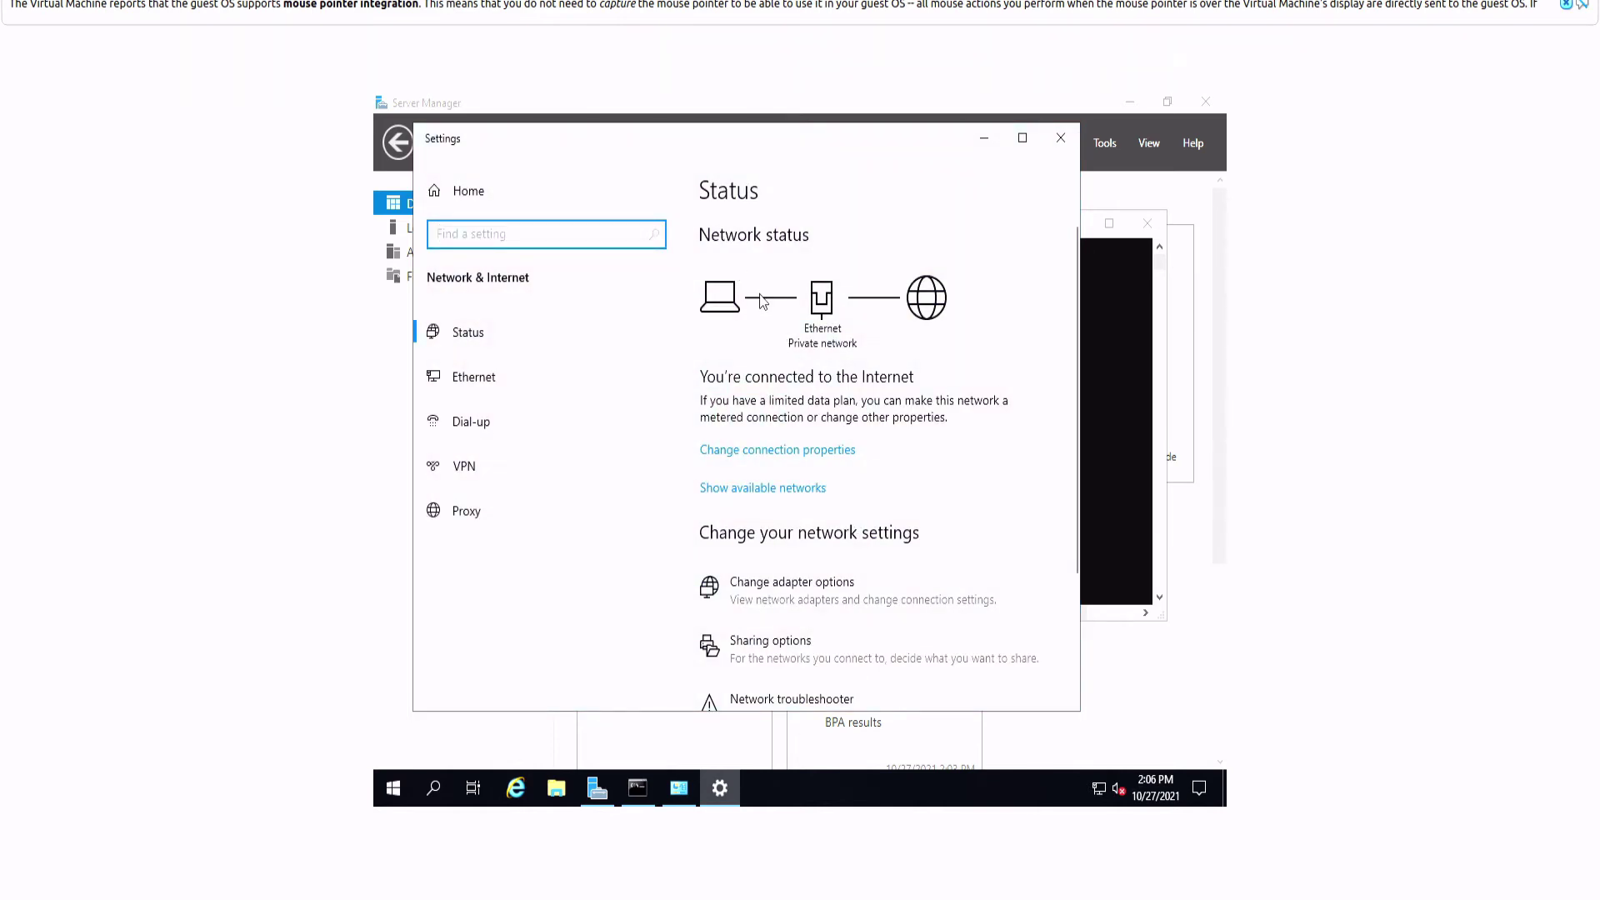
{"action": "scroll", "coordinate": [838, 354], "scroll_direction": "down", "scroll_amount": 3}
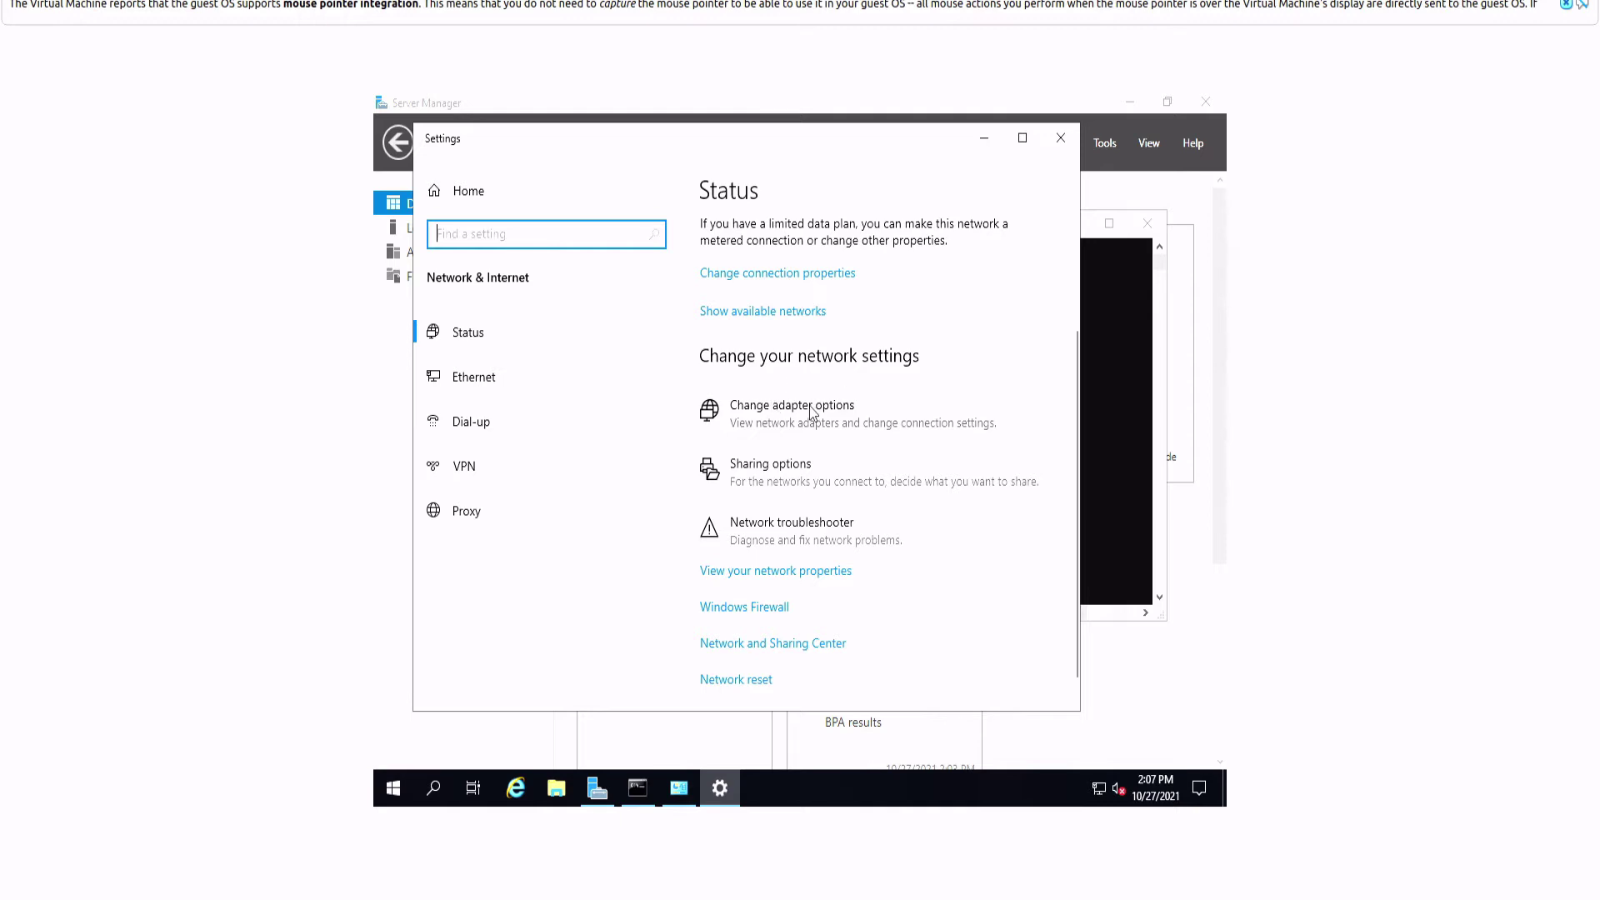
Step: Open the Ethernet adapter's properties and uncheck Internet Protocol Version 6 (TCP/IPv6)
{"action": "left_click", "coordinate": [789, 414]}
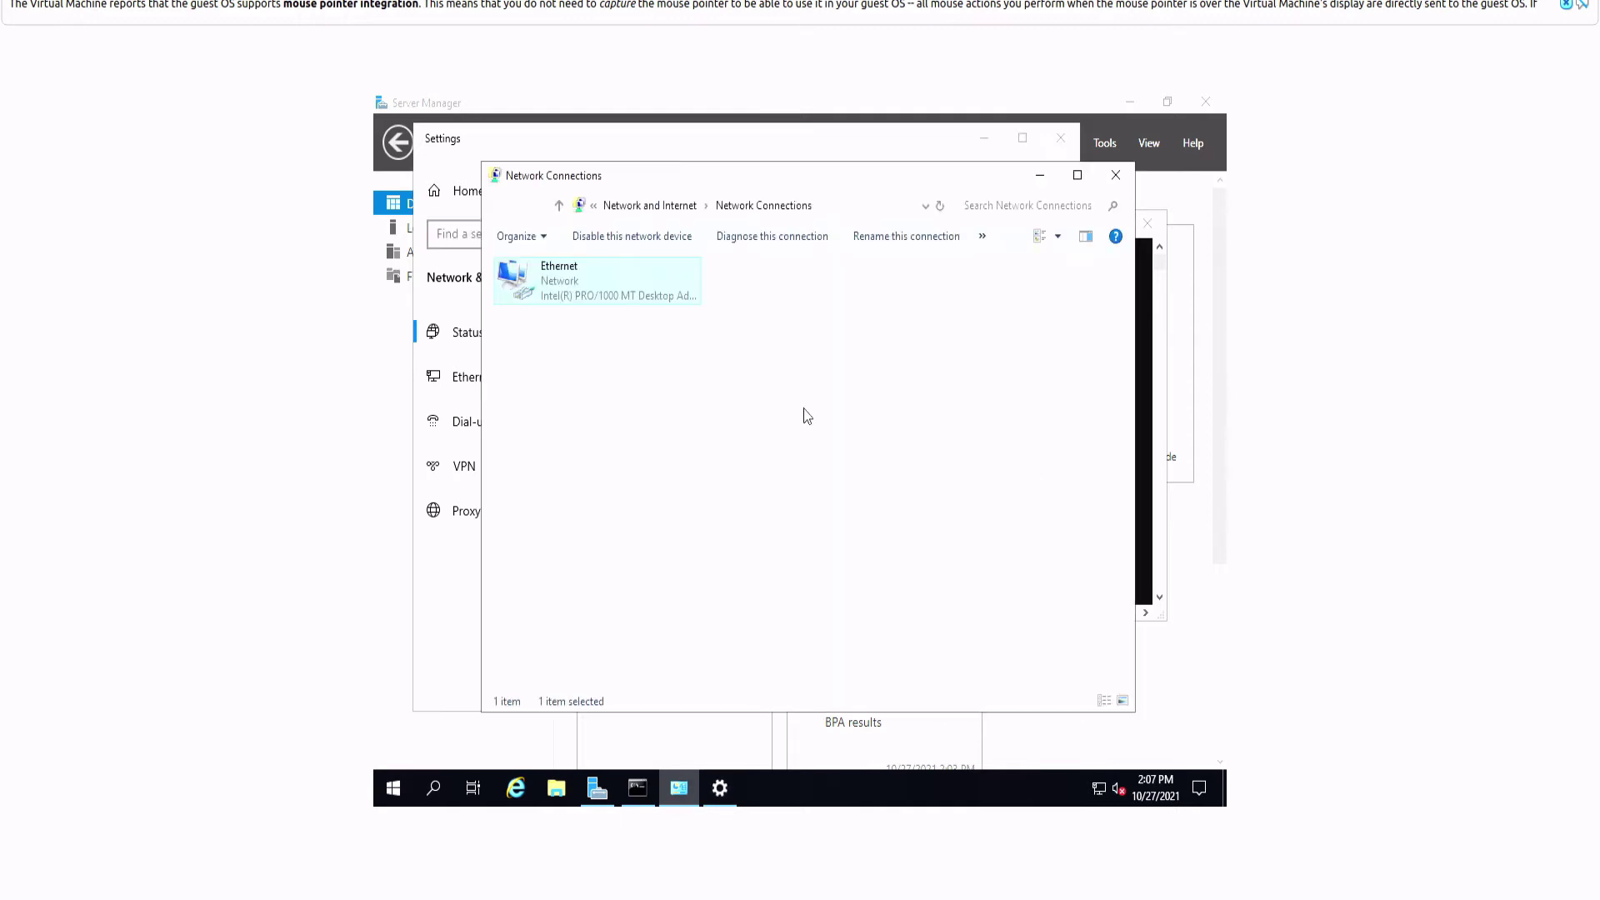
{"action": "double_click", "coordinate": [567, 287]}
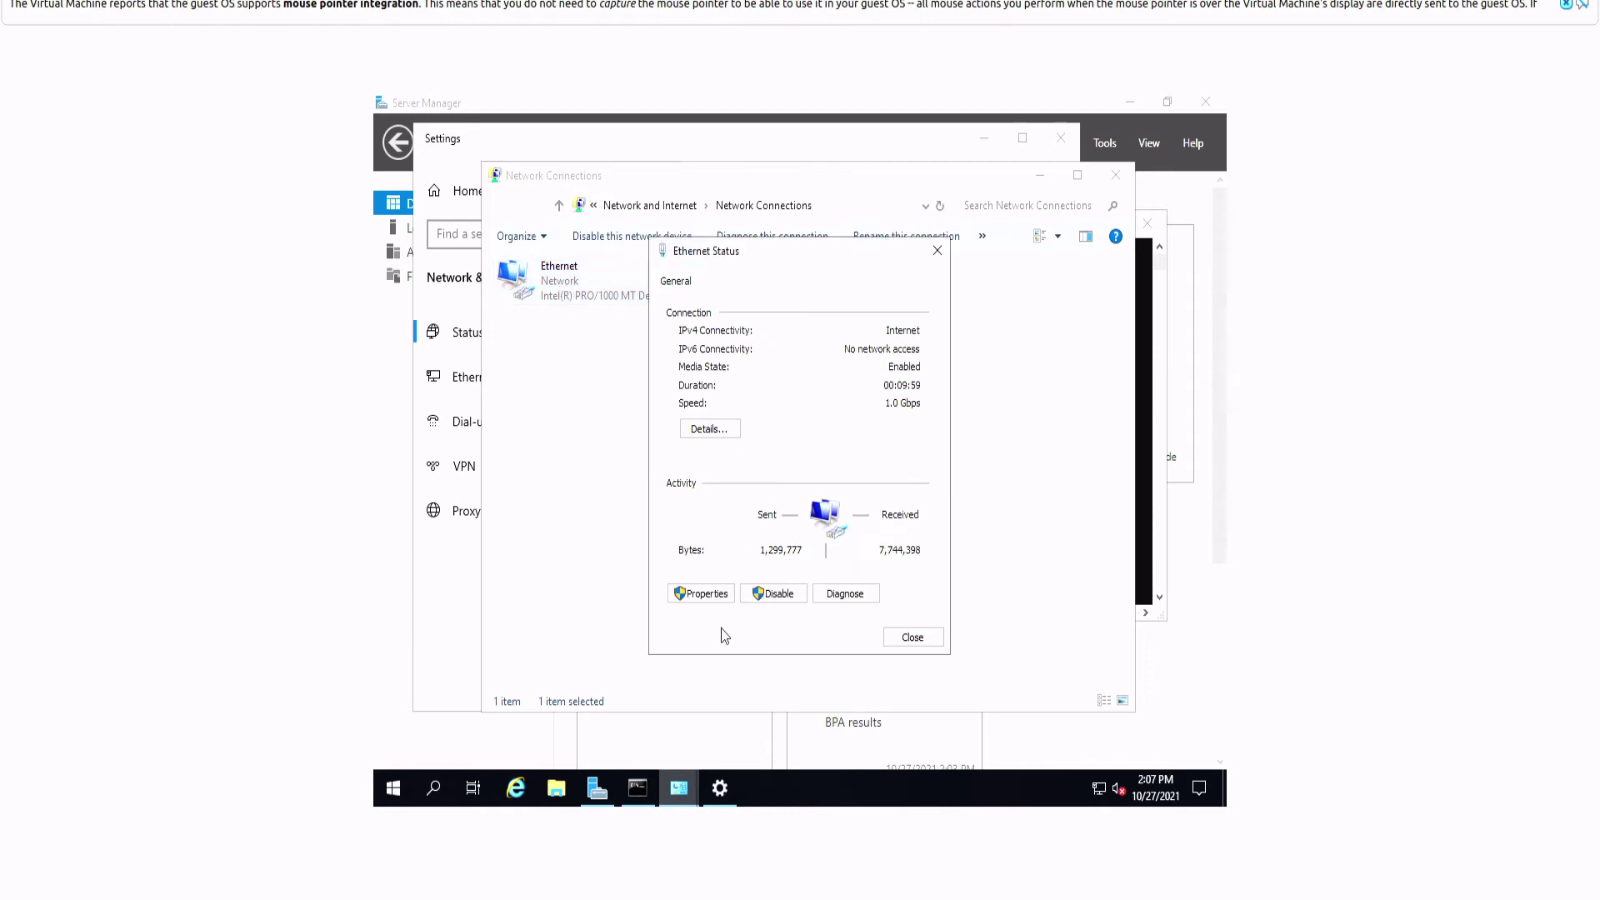
{"action": "left_click", "coordinate": [701, 593]}
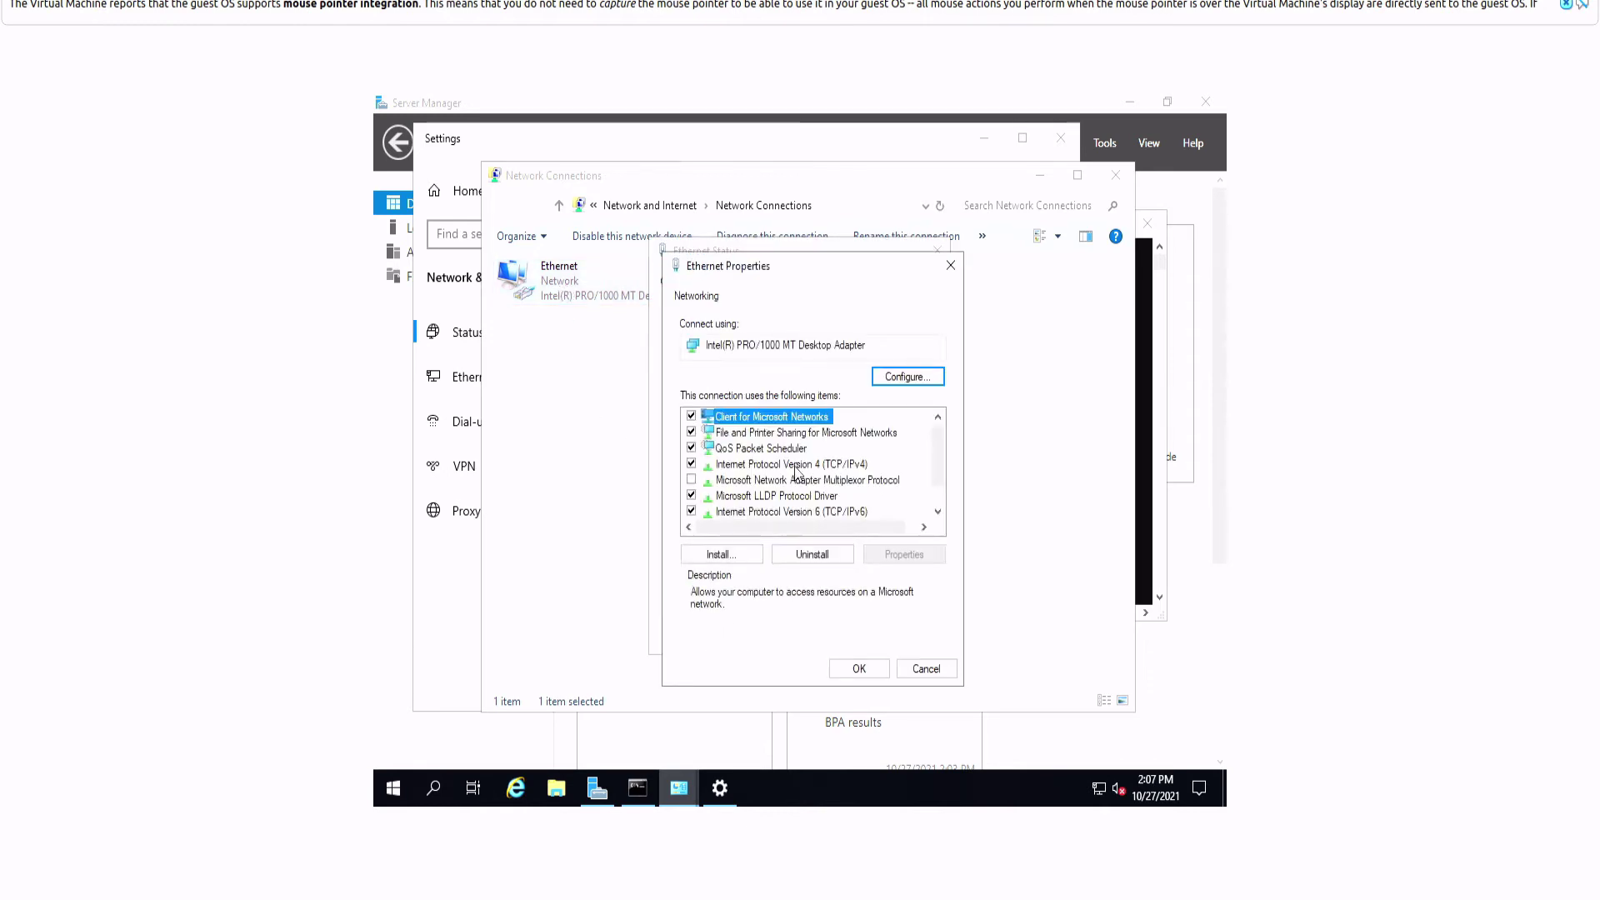
{"action": "left_click", "coordinate": [691, 512]}
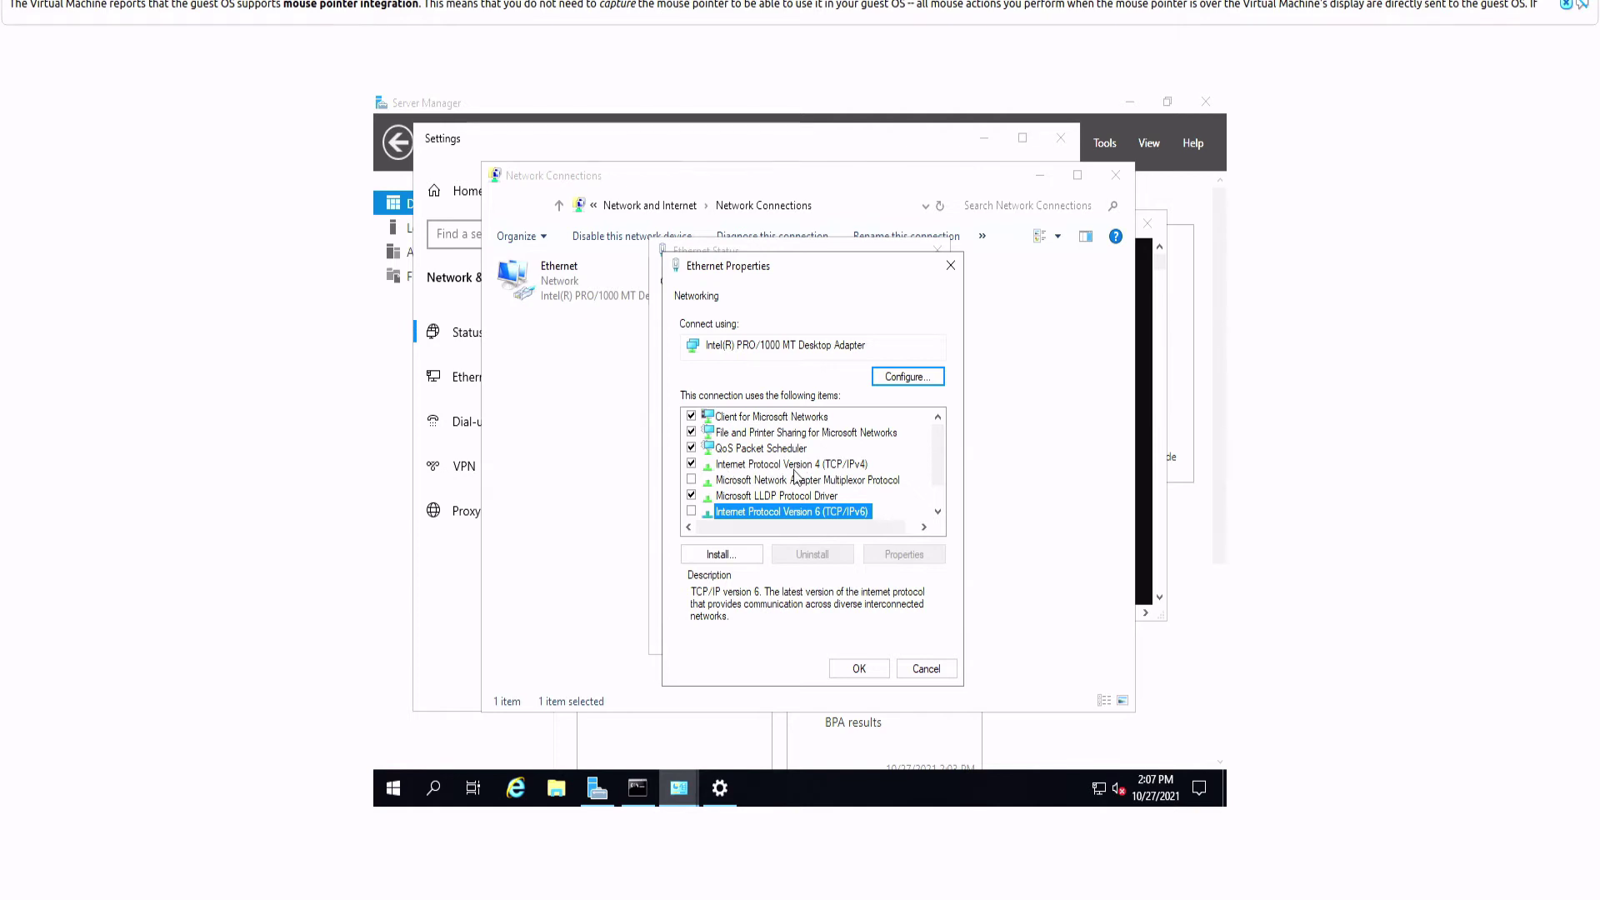
Step: Set IPv4 to a manual address 10.0.0.145 with subnet mask 255.255.240.0
{"action": "left_click", "coordinate": [794, 471]}
{"action": "double_click", "coordinate": [795, 472]}
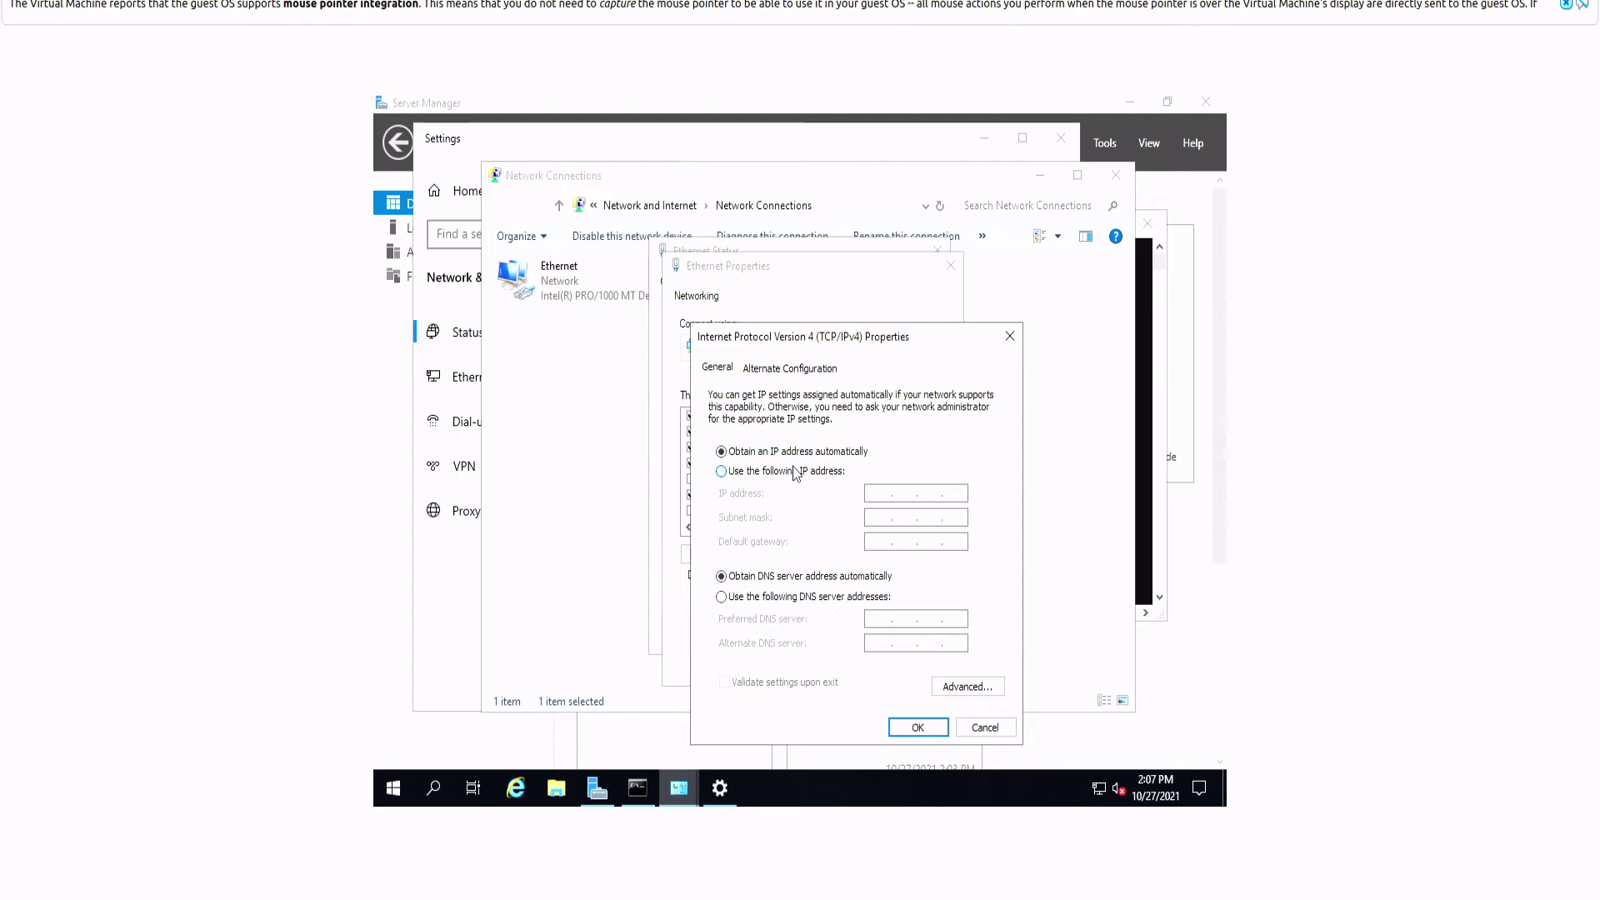
{"action": "left_click", "coordinate": [794, 472]}
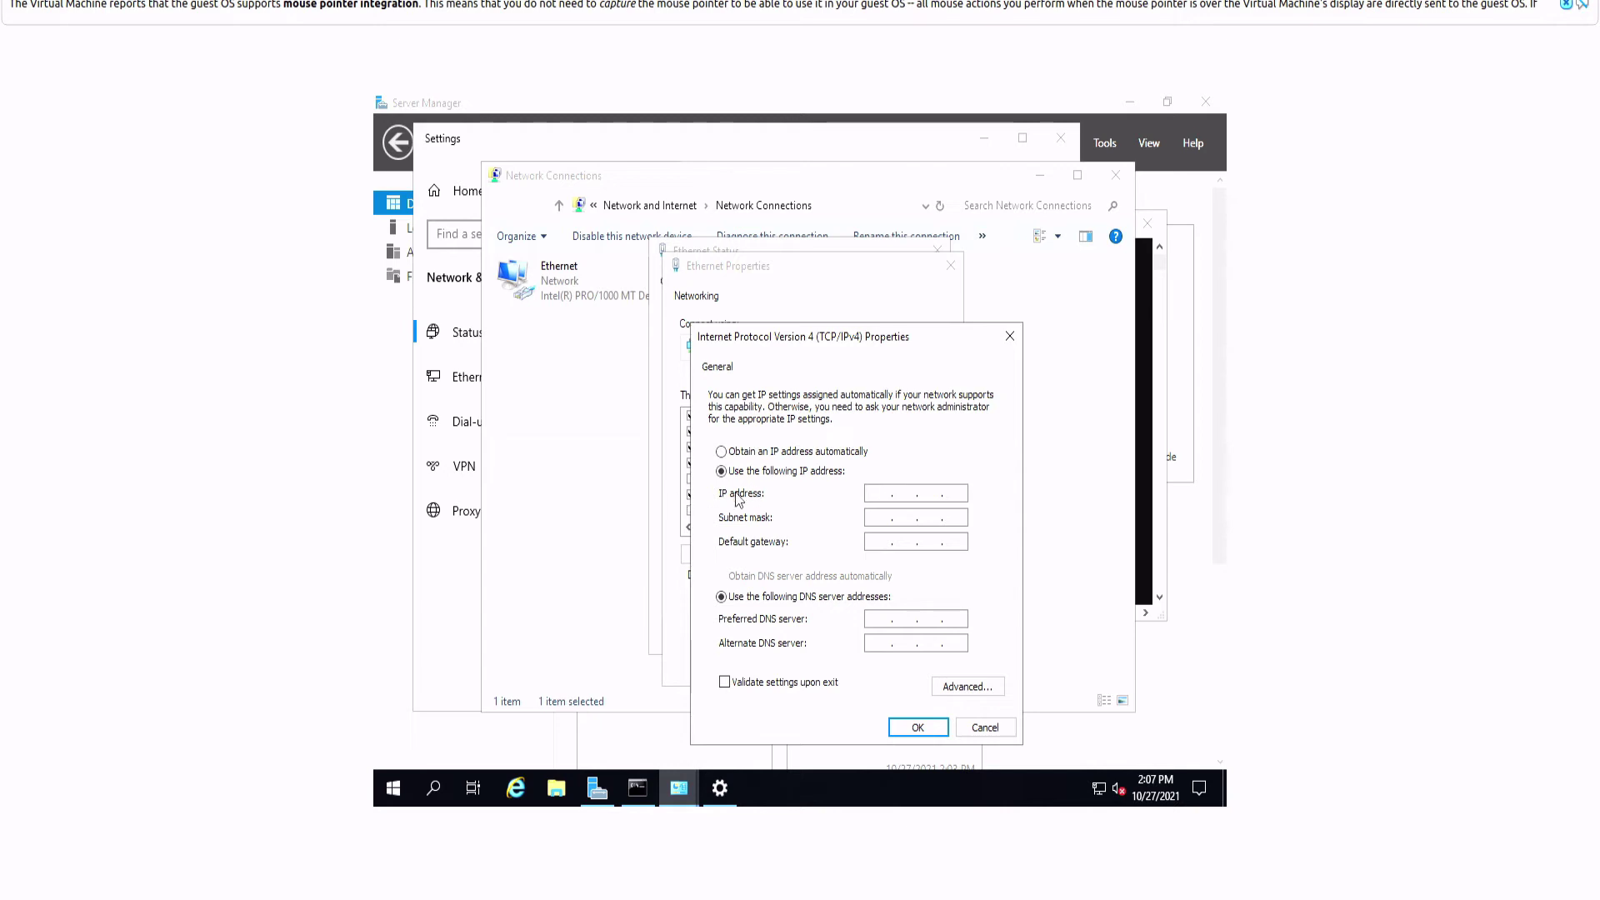
{"action": "type", "text": "10.0.0.145"}
{"action": "left_click", "coordinate": [888, 514]}
{"action": "double_click", "coordinate": [900, 515]}
{"action": "type", "text": "255.255.240.0"}
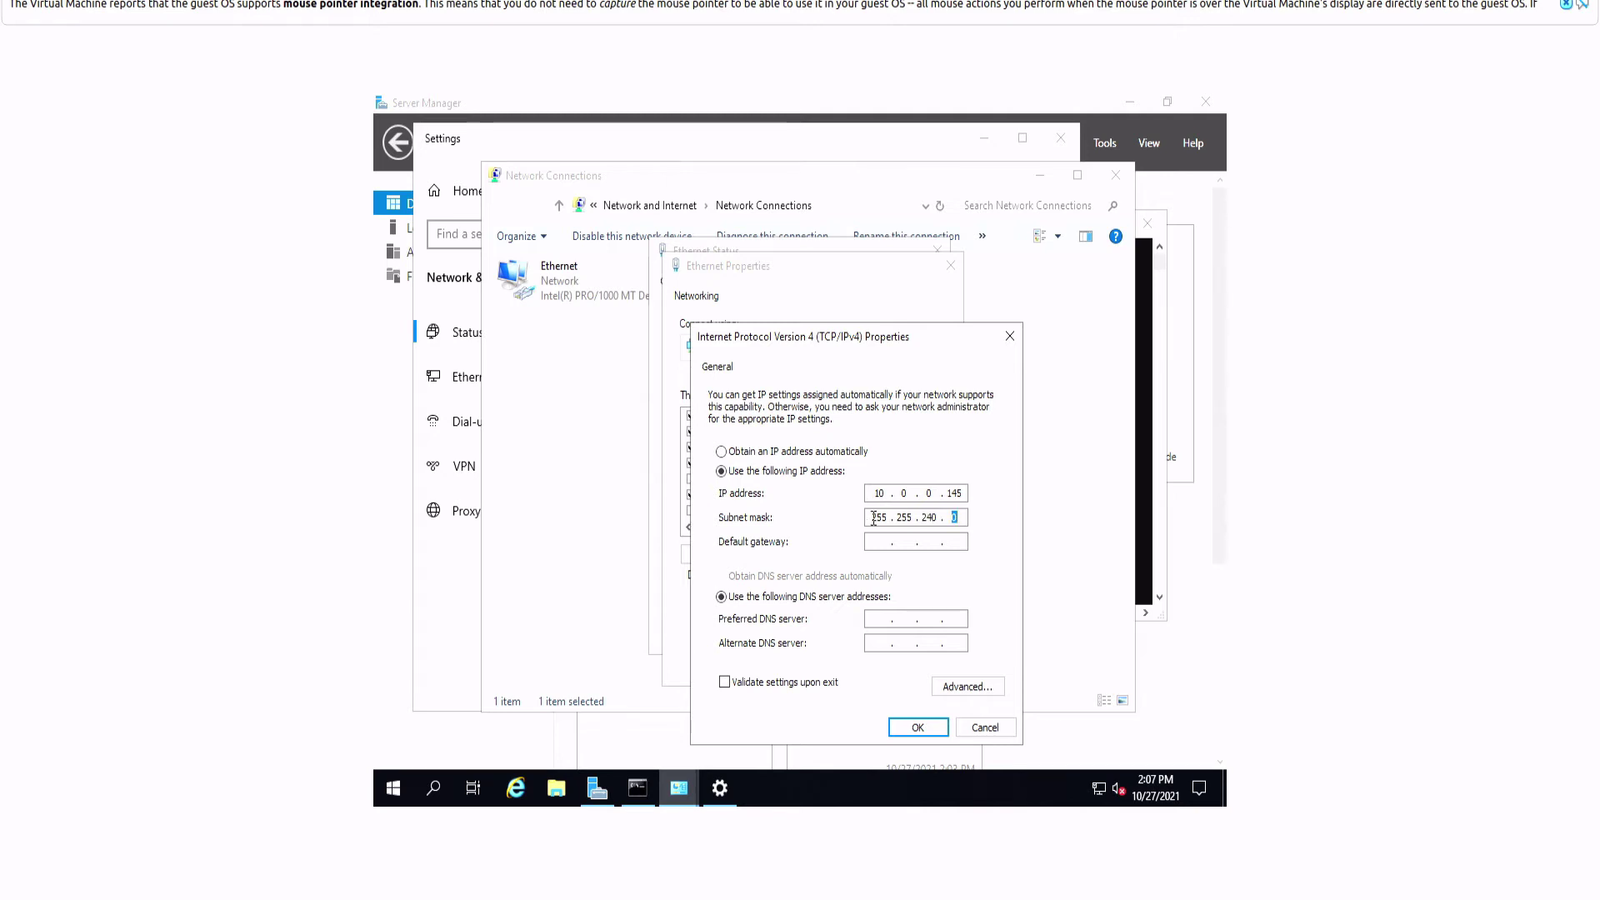
{"action": "left_click_drag", "start_coordinate": [876, 517], "coordinate": [920, 517]}
{"action": "left_click", "coordinate": [901, 519]}
{"action": "double_click", "coordinate": [901, 519]}
{"action": "left_click", "coordinate": [903, 518]}
{"action": "double_click", "coordinate": [923, 517]}
Step: Enter gateway 10.0.0.1 and DNS servers 8.8.8.8 and 8.8.4.4, then confirm
{"action": "key", "text": "Tab"}
{"action": "type", "text": "10"}
{"action": "left_click", "coordinate": [883, 642]}
{"action": "type", "text": "8.8.4.4"}
{"action": "left_click", "coordinate": [917, 726]}
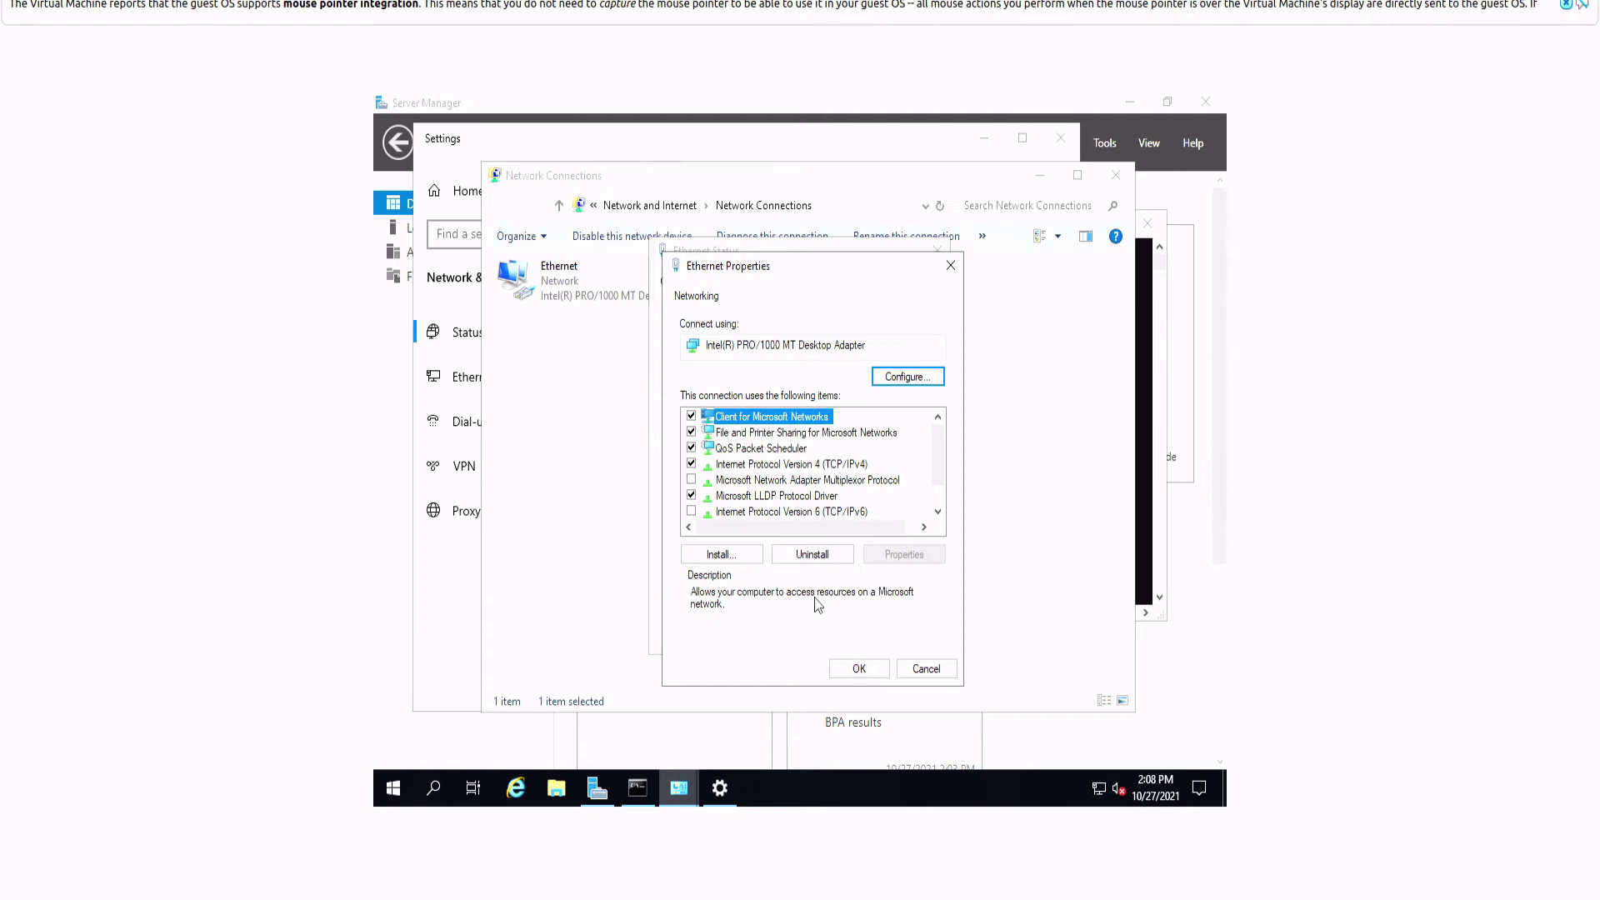
Step: Close Ethernet Properties and verify in Details the IPv4 address 10.0.0.145 and subnet mask
{"action": "left_click", "coordinate": [858, 668]}
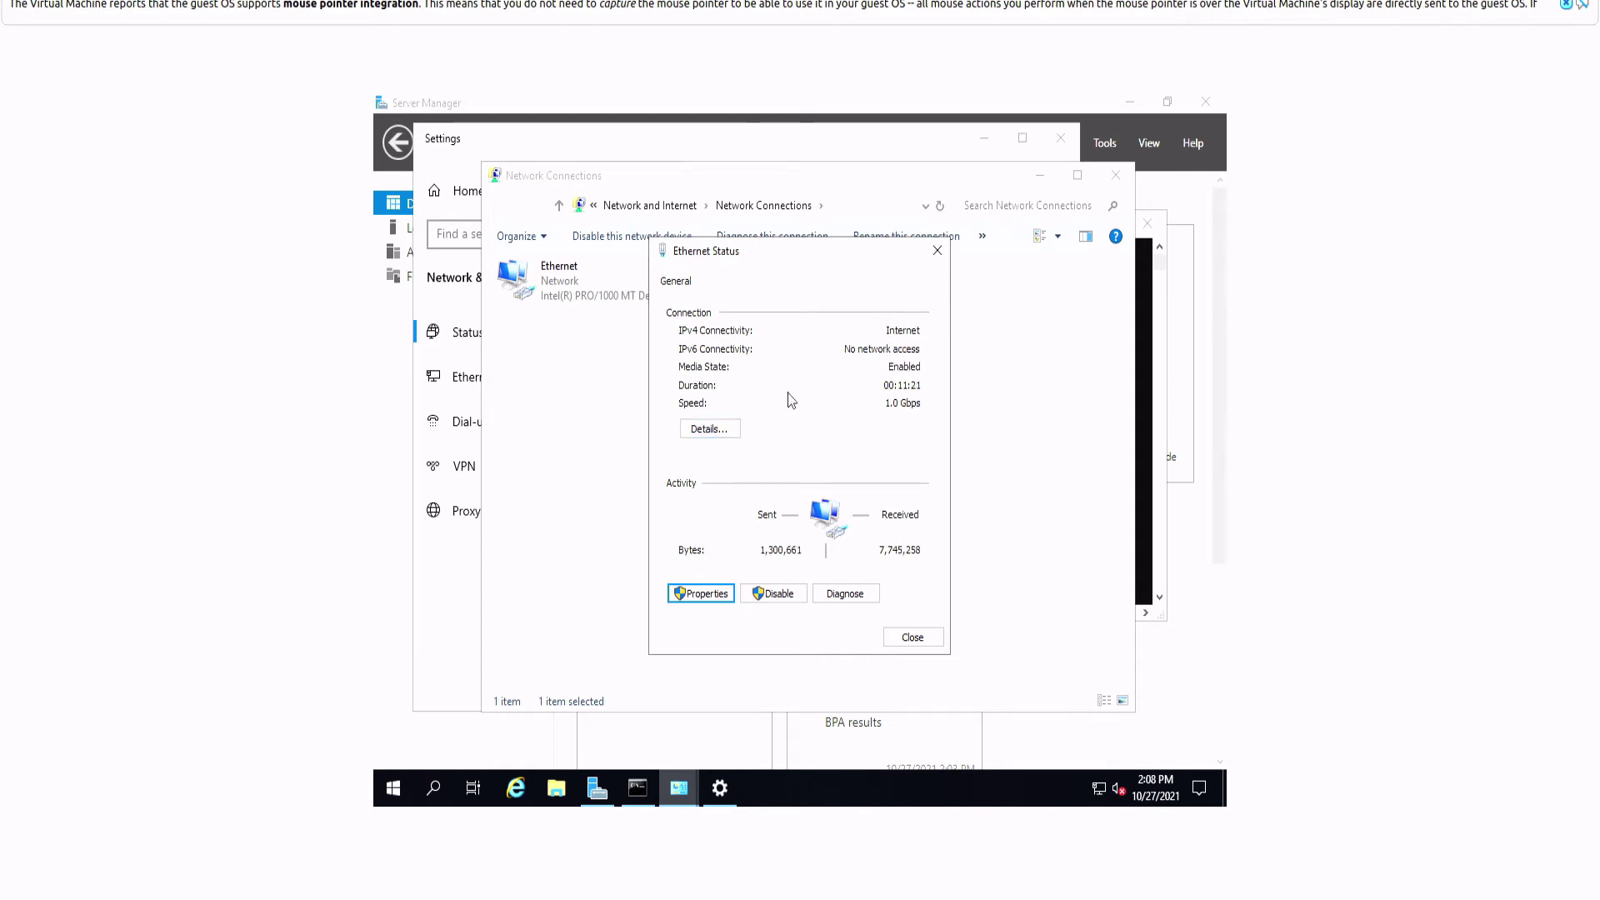
{"action": "left_click", "coordinate": [708, 429]}
{"action": "left_click", "coordinate": [777, 416]}
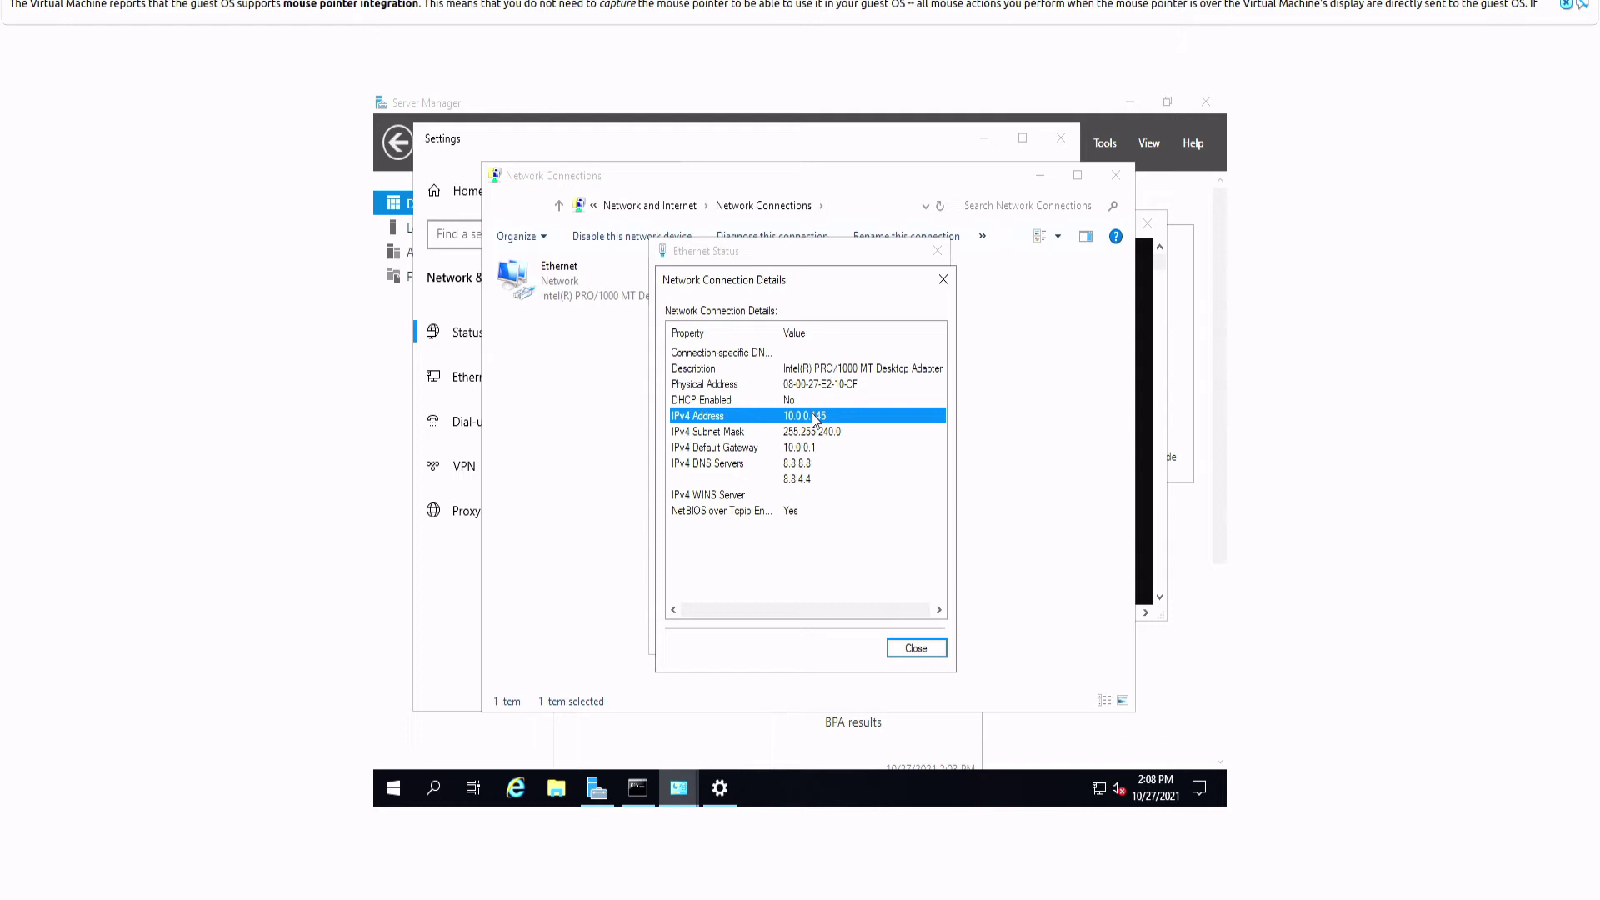
{"action": "left_click", "coordinate": [836, 431]}
{"action": "left_click", "coordinate": [812, 417]}
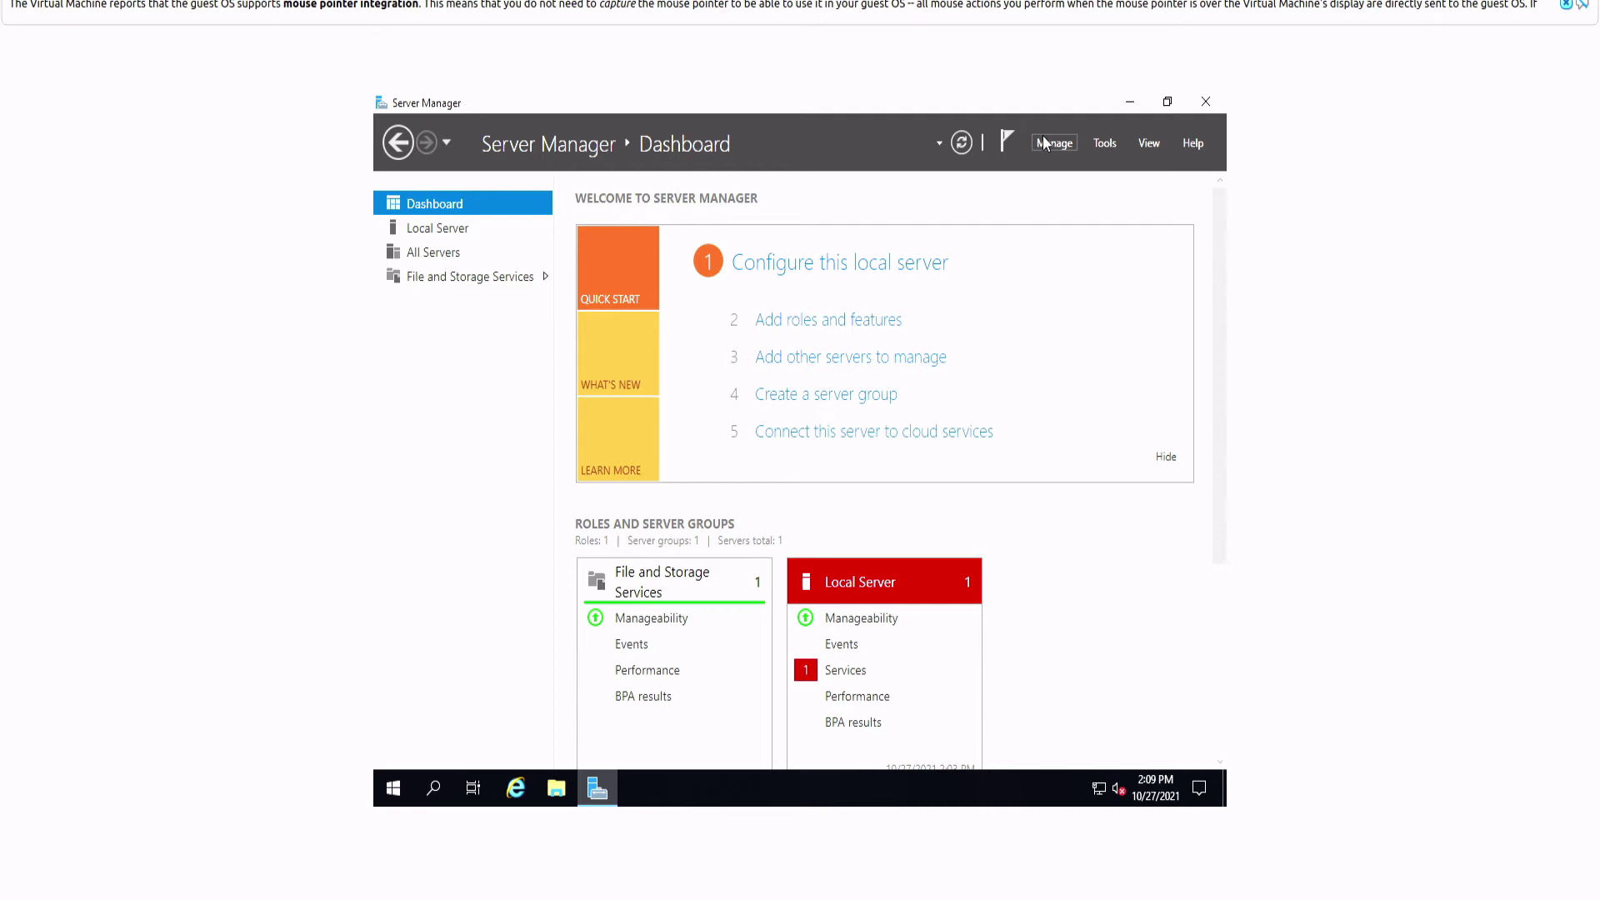
Step: Launch Add Roles and Features, keeping role-based installation and the local server as destination
{"action": "left_click", "coordinate": [1055, 144]}
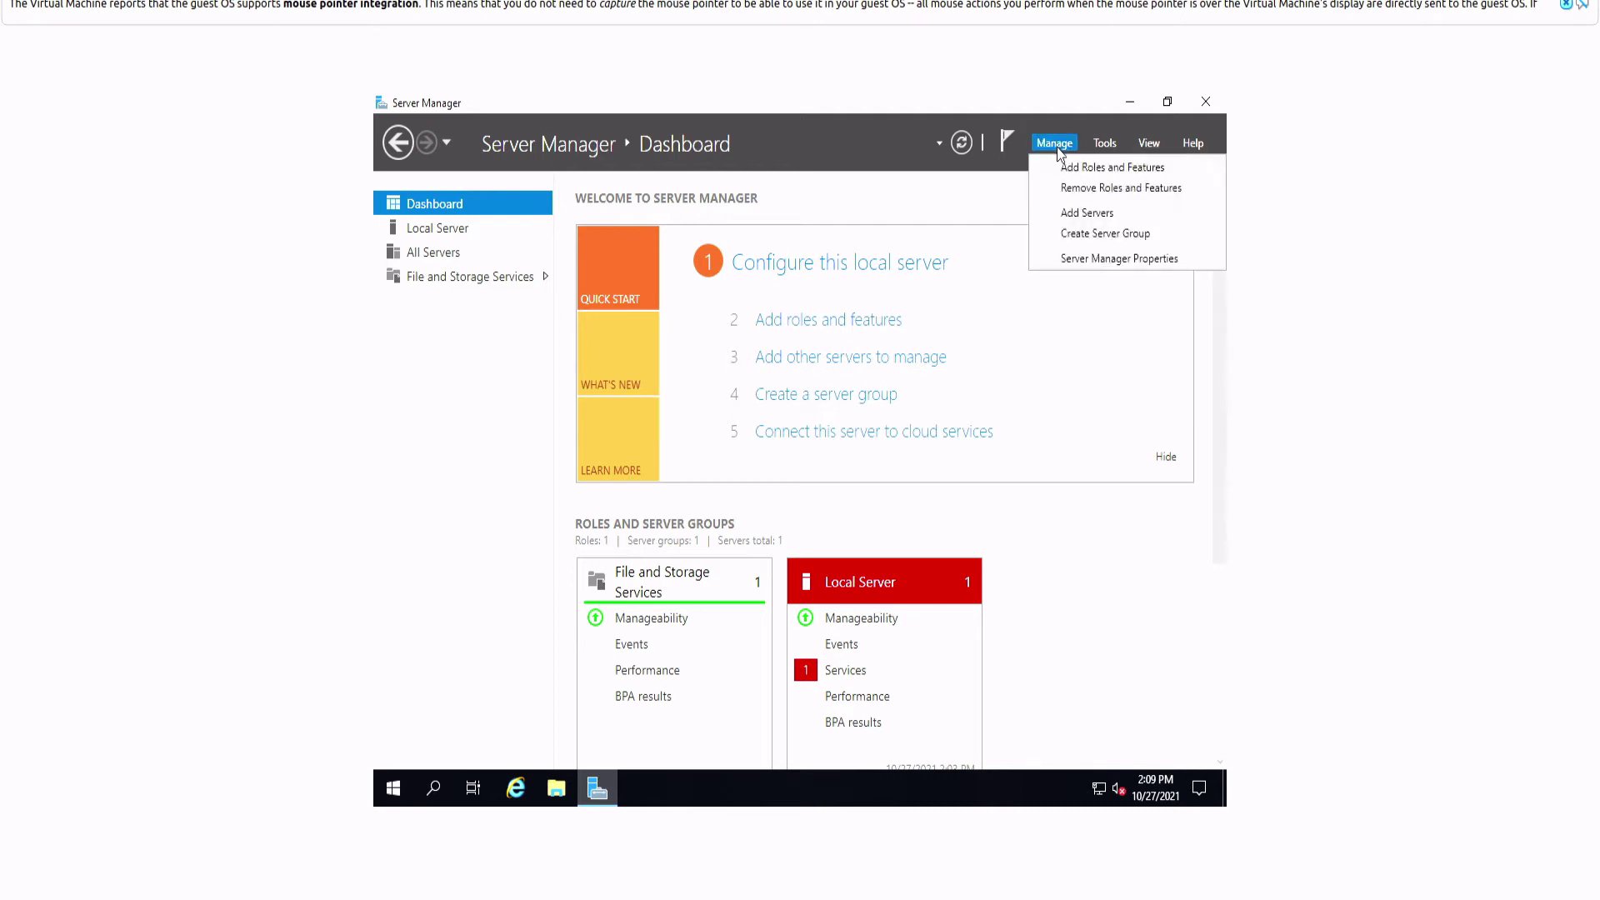
{"action": "left_click", "coordinate": [1142, 174]}
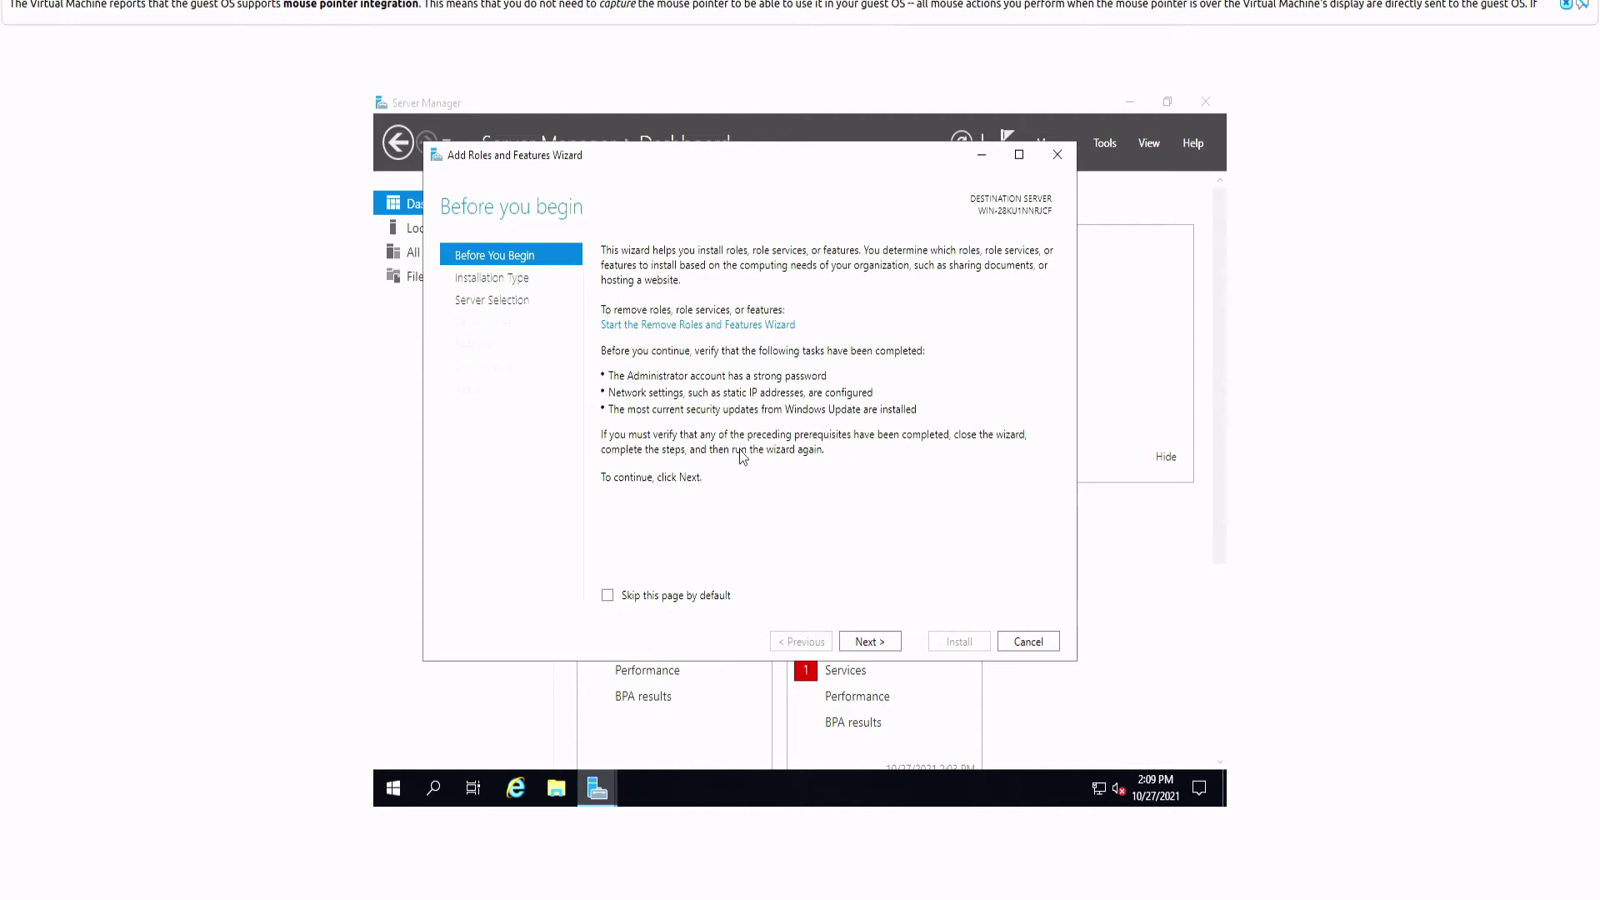
{"action": "left_click", "coordinate": [869, 640]}
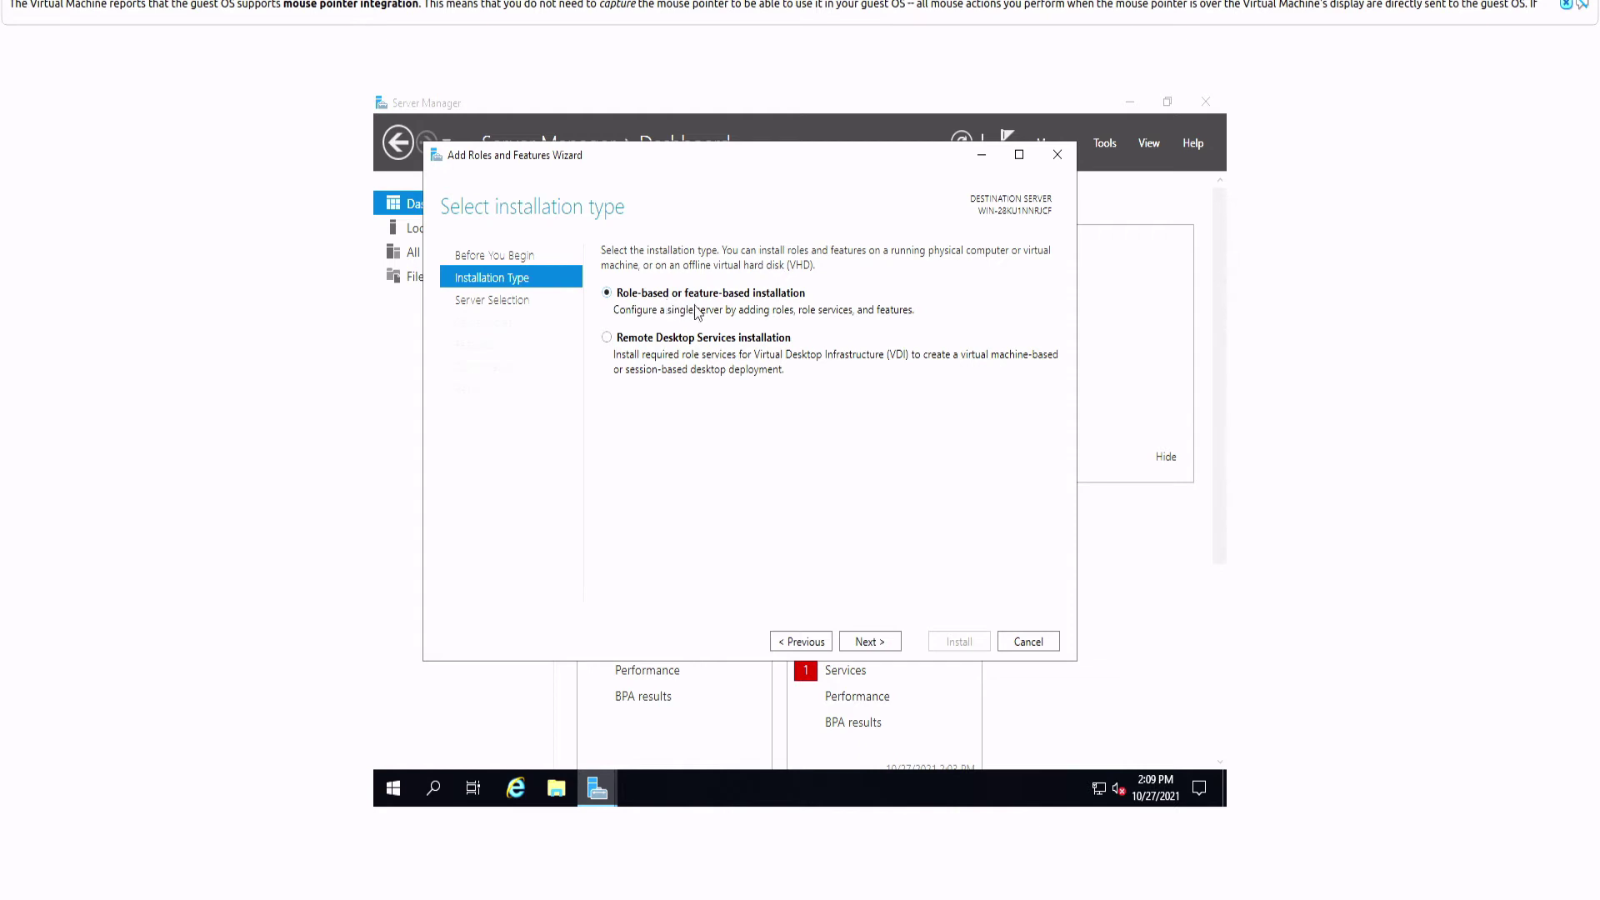
{"action": "left_click", "coordinate": [869, 641]}
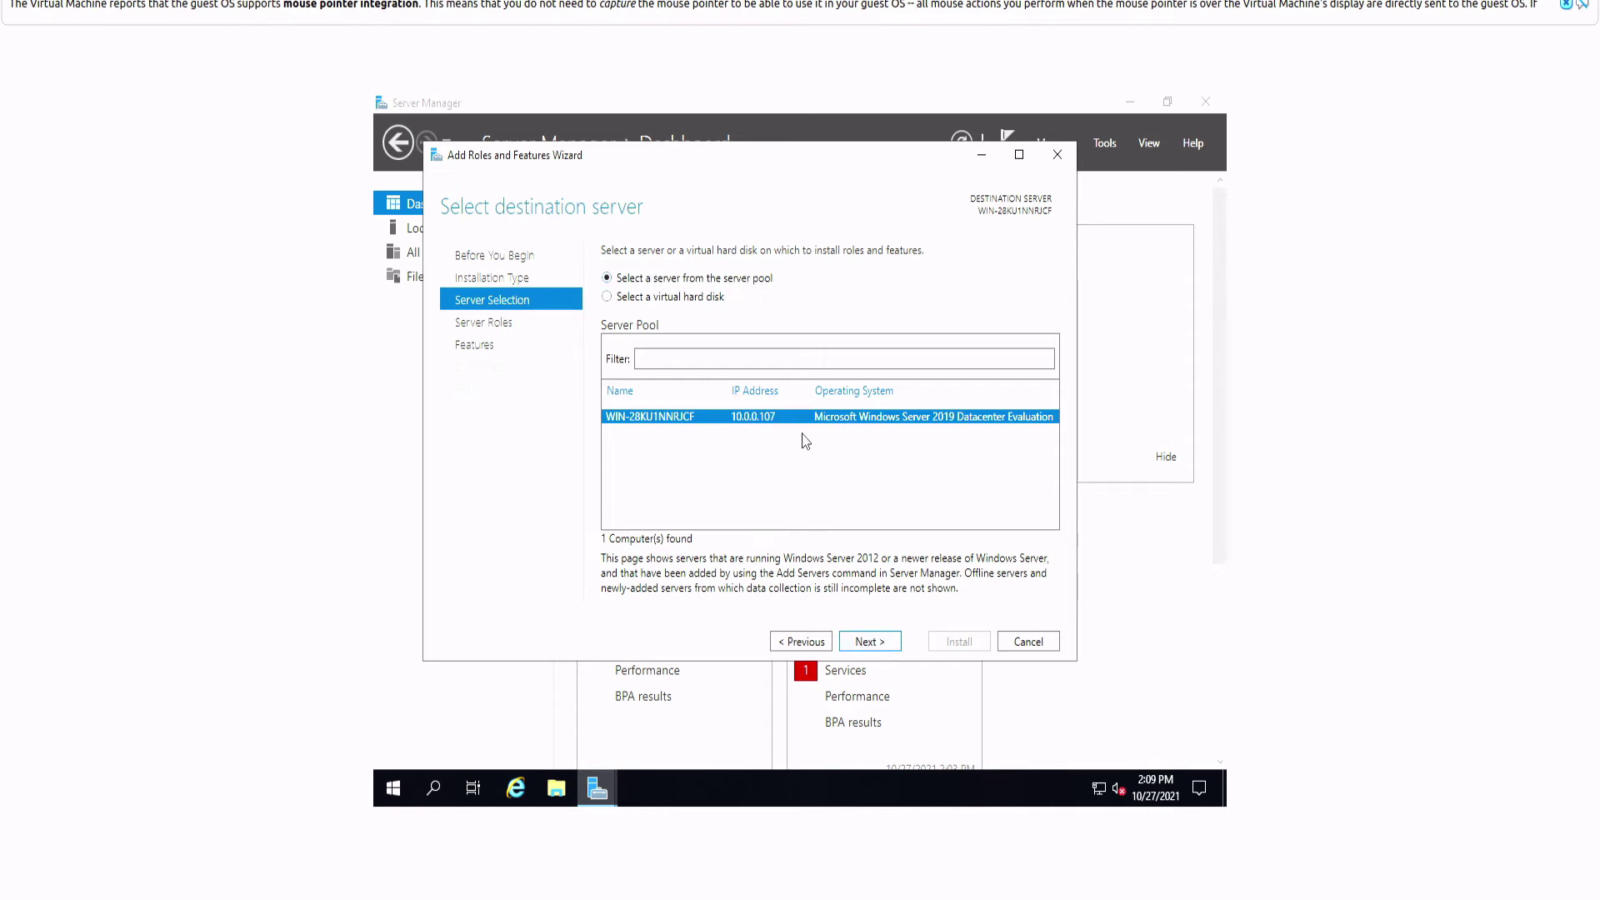
{"action": "left_click", "coordinate": [882, 648]}
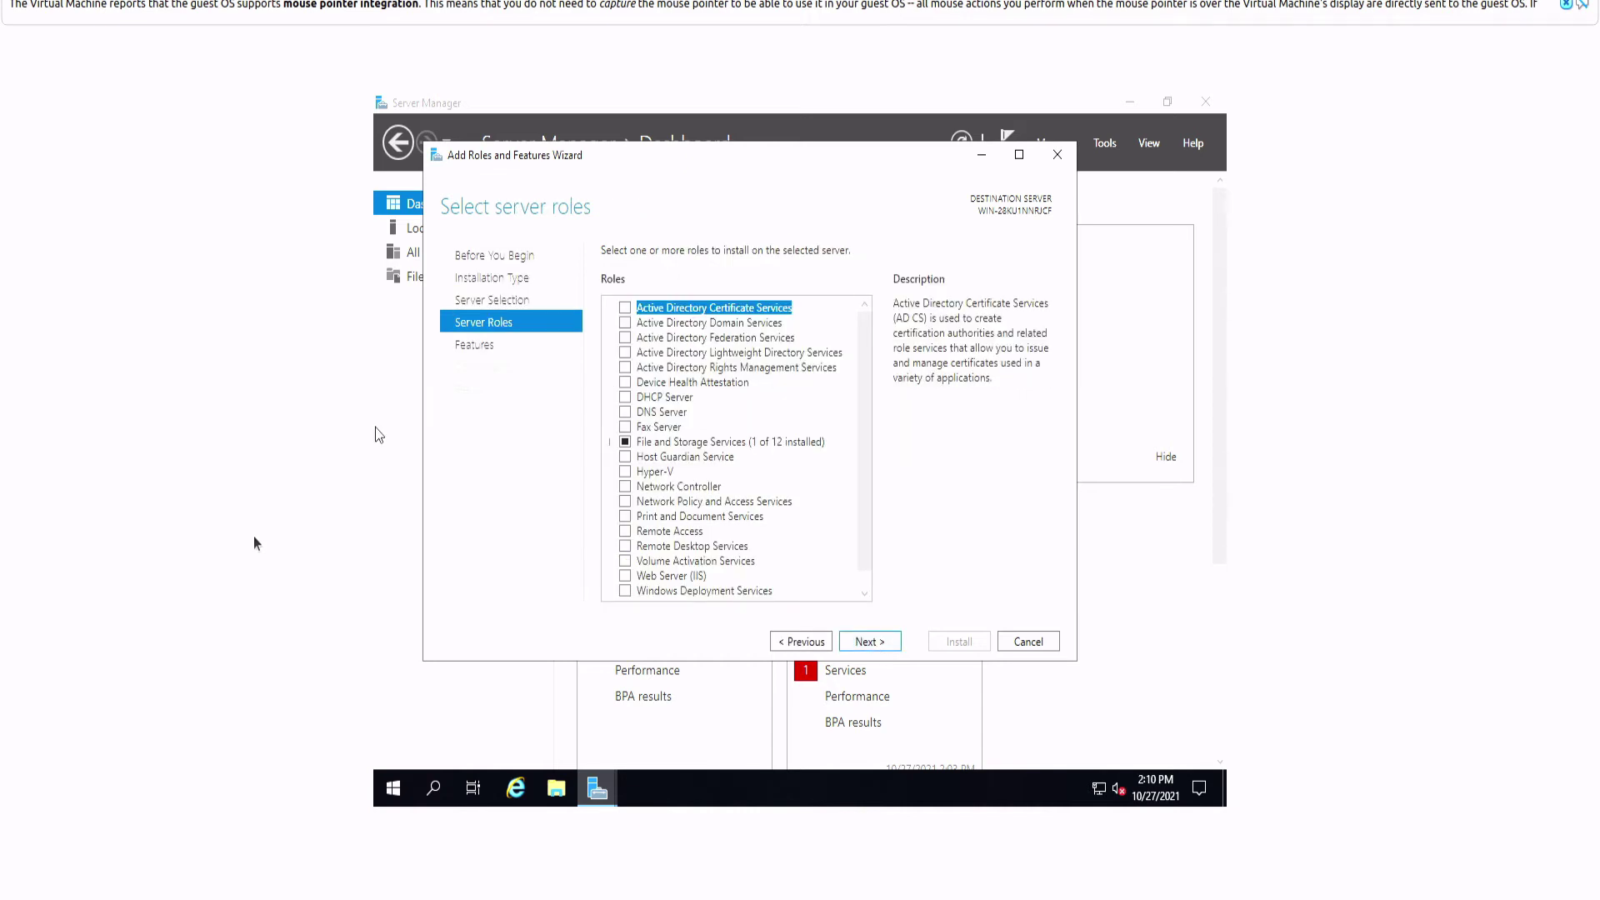
Step: Check DNS Server, DHCP Server and AD DS with their required features, then continue to Features
{"action": "left_click", "coordinate": [627, 416]}
{"action": "left_click", "coordinate": [798, 559]}
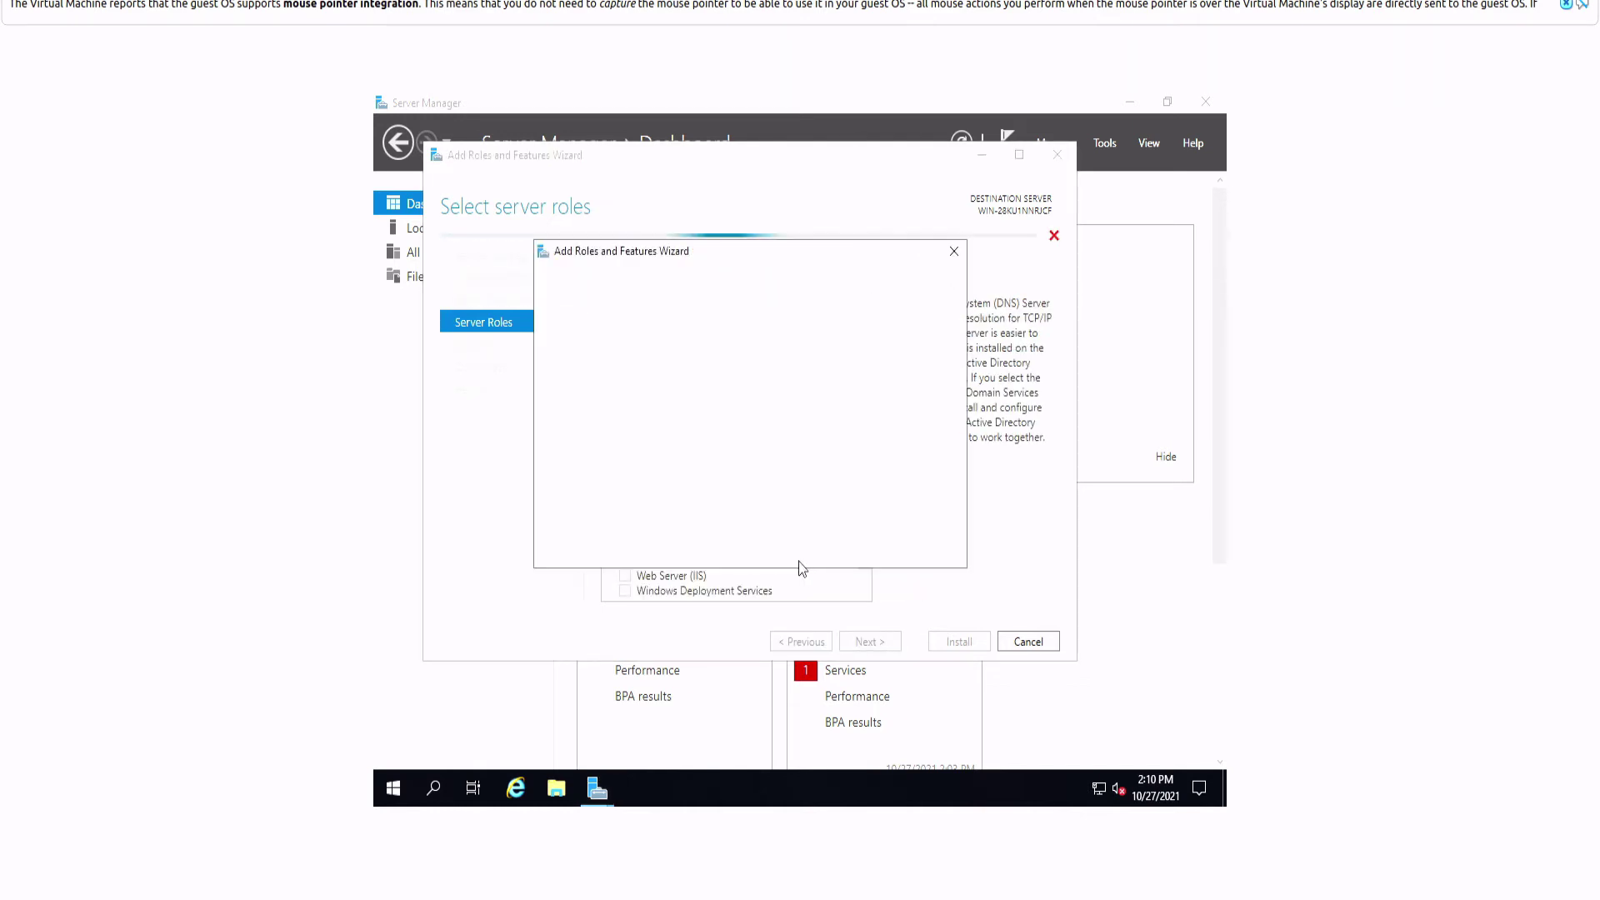
{"action": "left_click", "coordinate": [858, 550]}
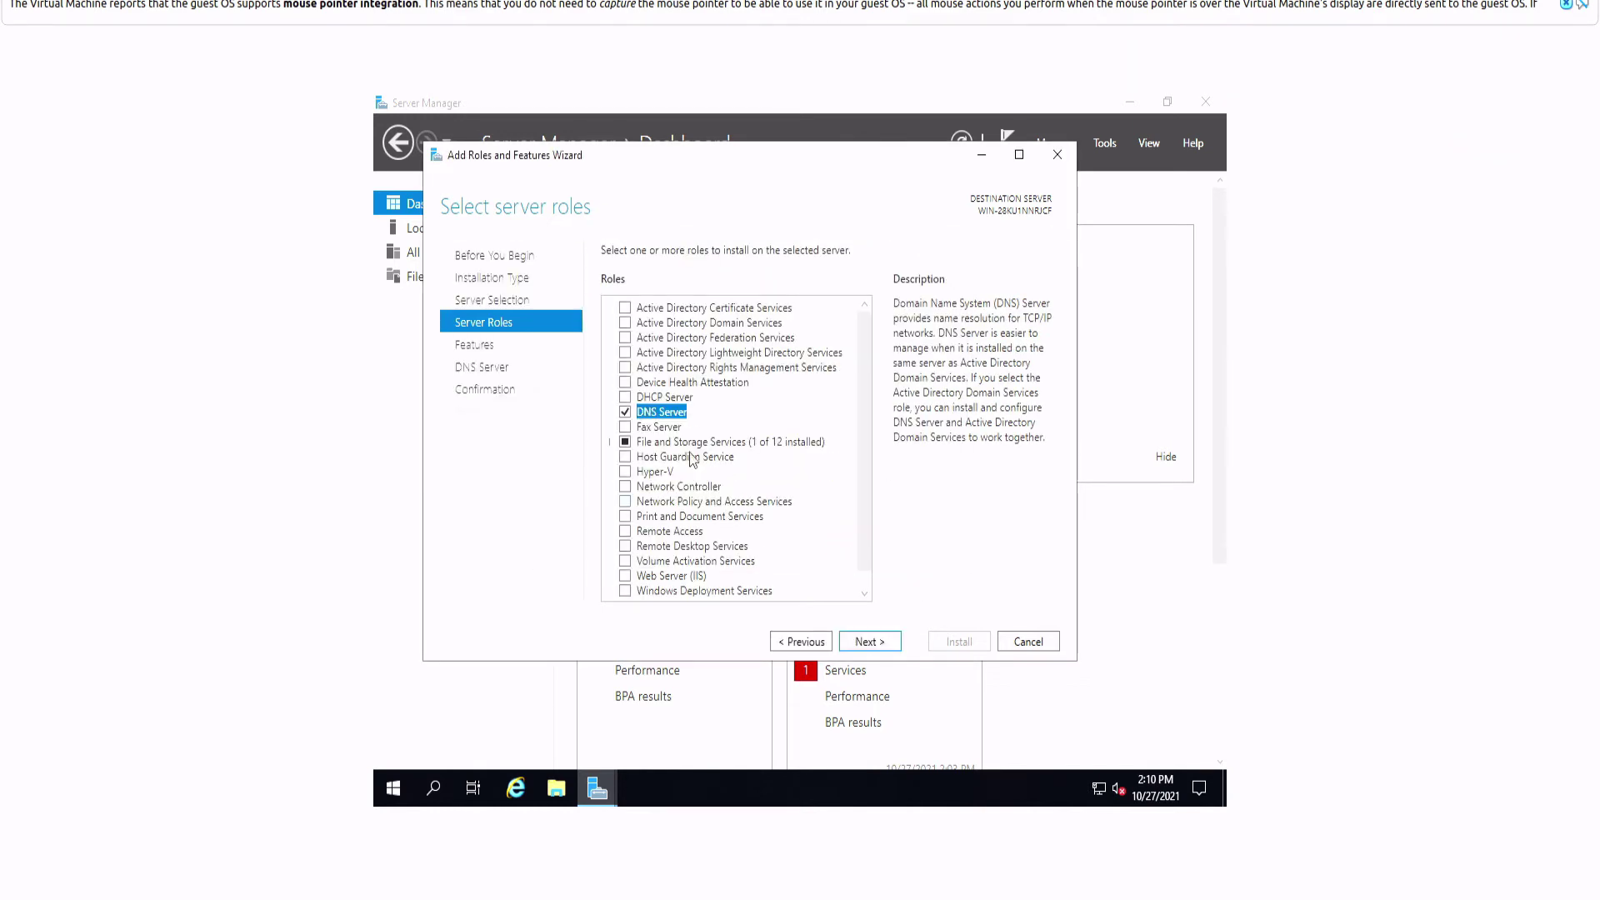
{"action": "left_click", "coordinate": [627, 397]}
{"action": "left_click", "coordinate": [792, 558]}
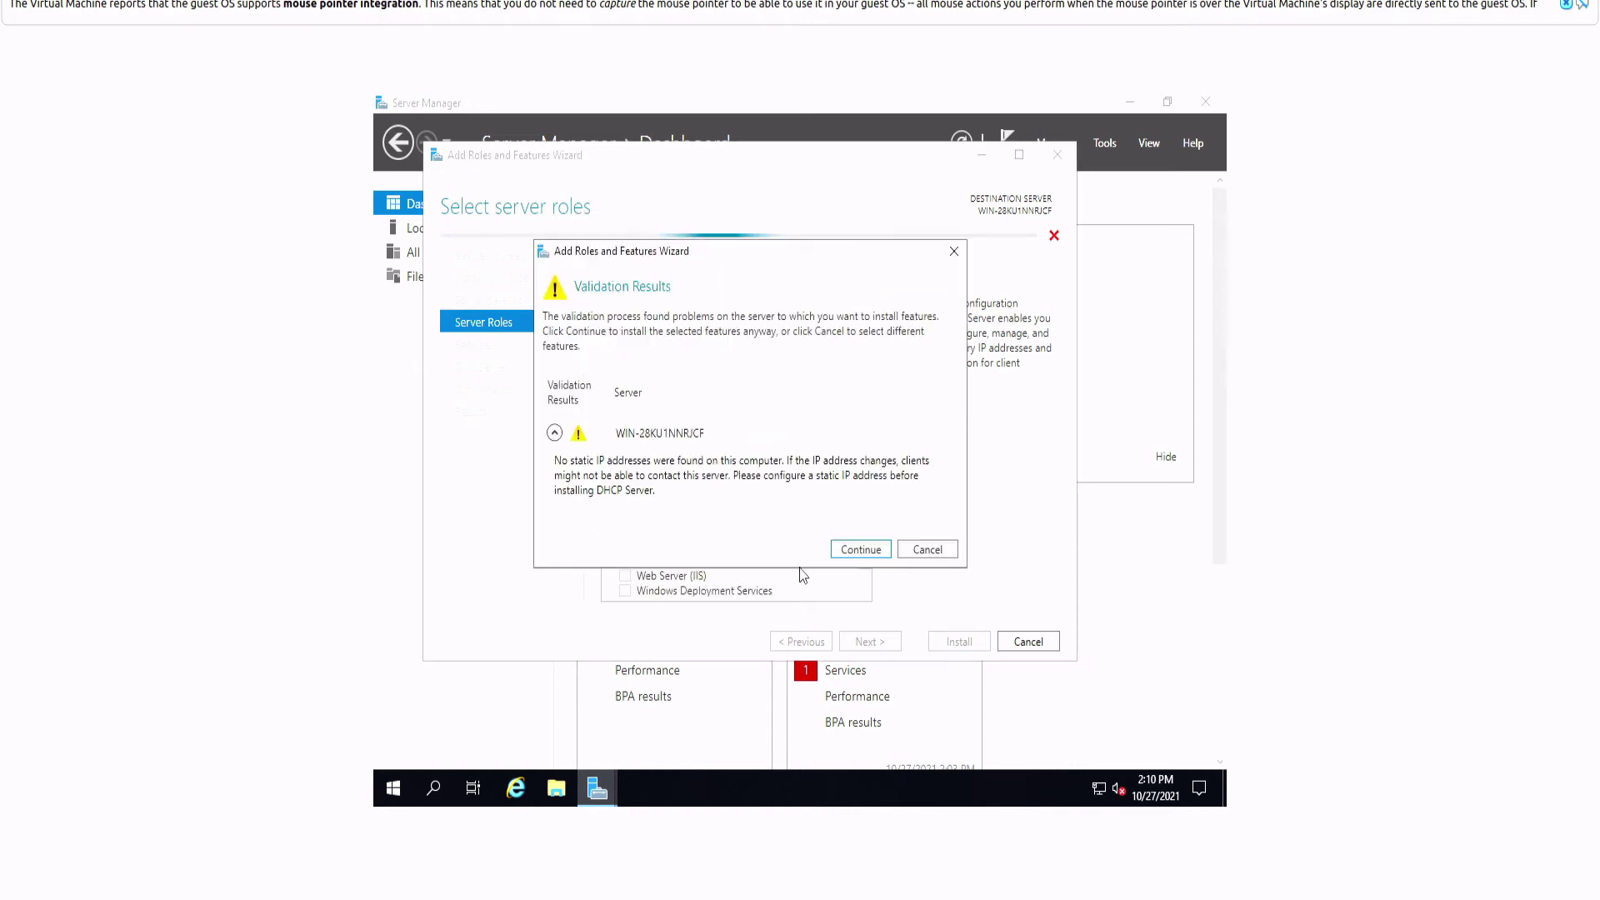
{"action": "left_click", "coordinate": [859, 550]}
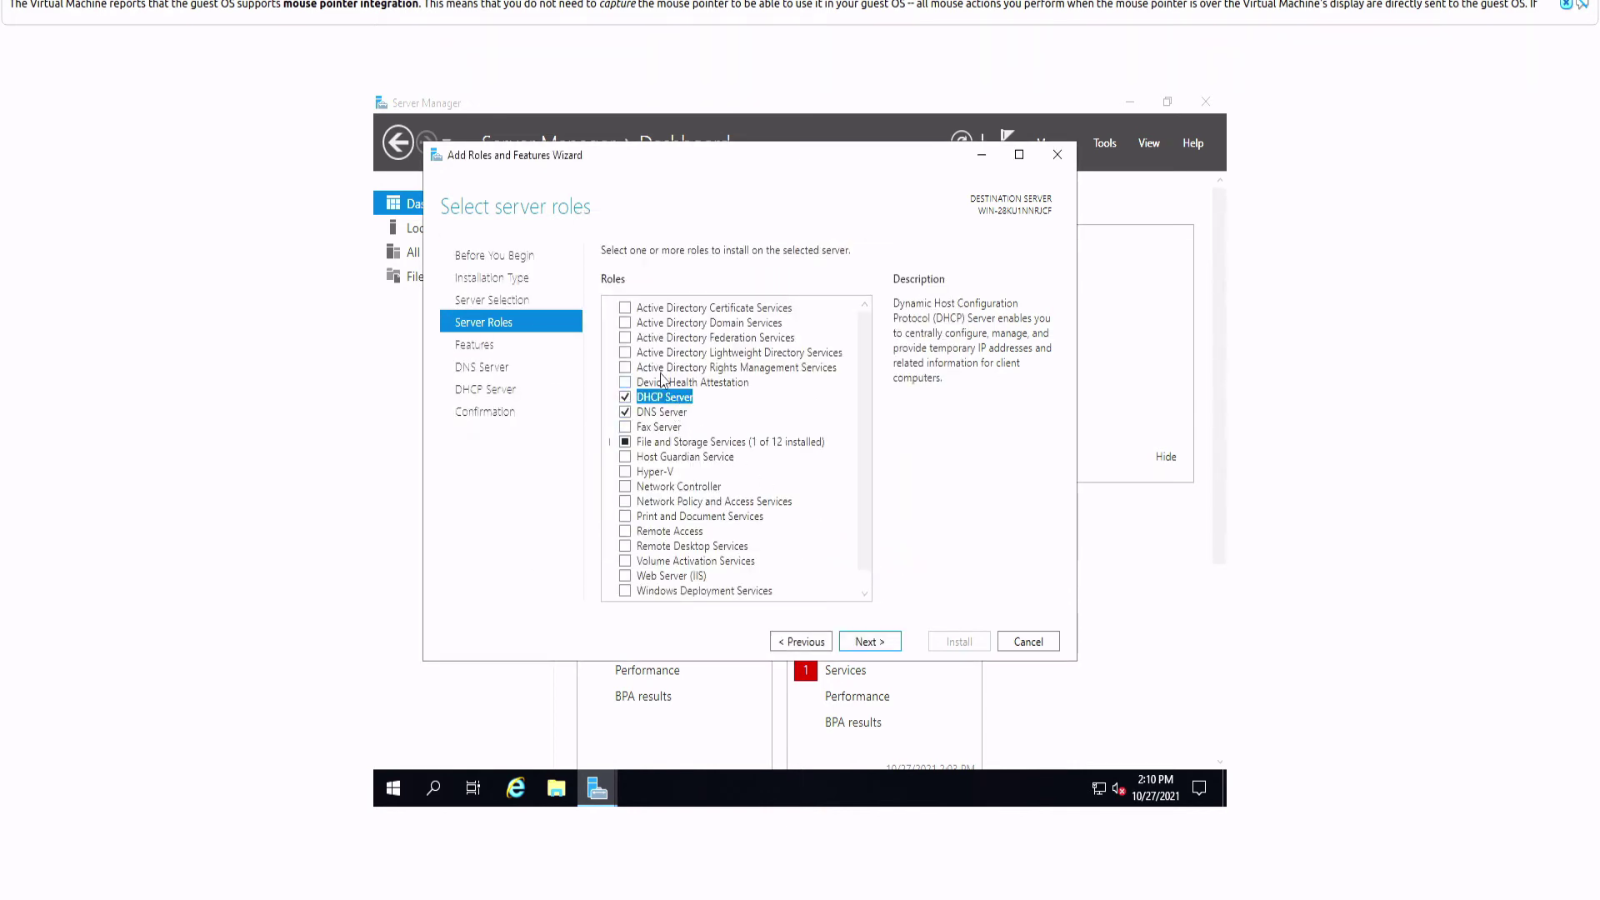
{"action": "left_click", "coordinate": [624, 323]}
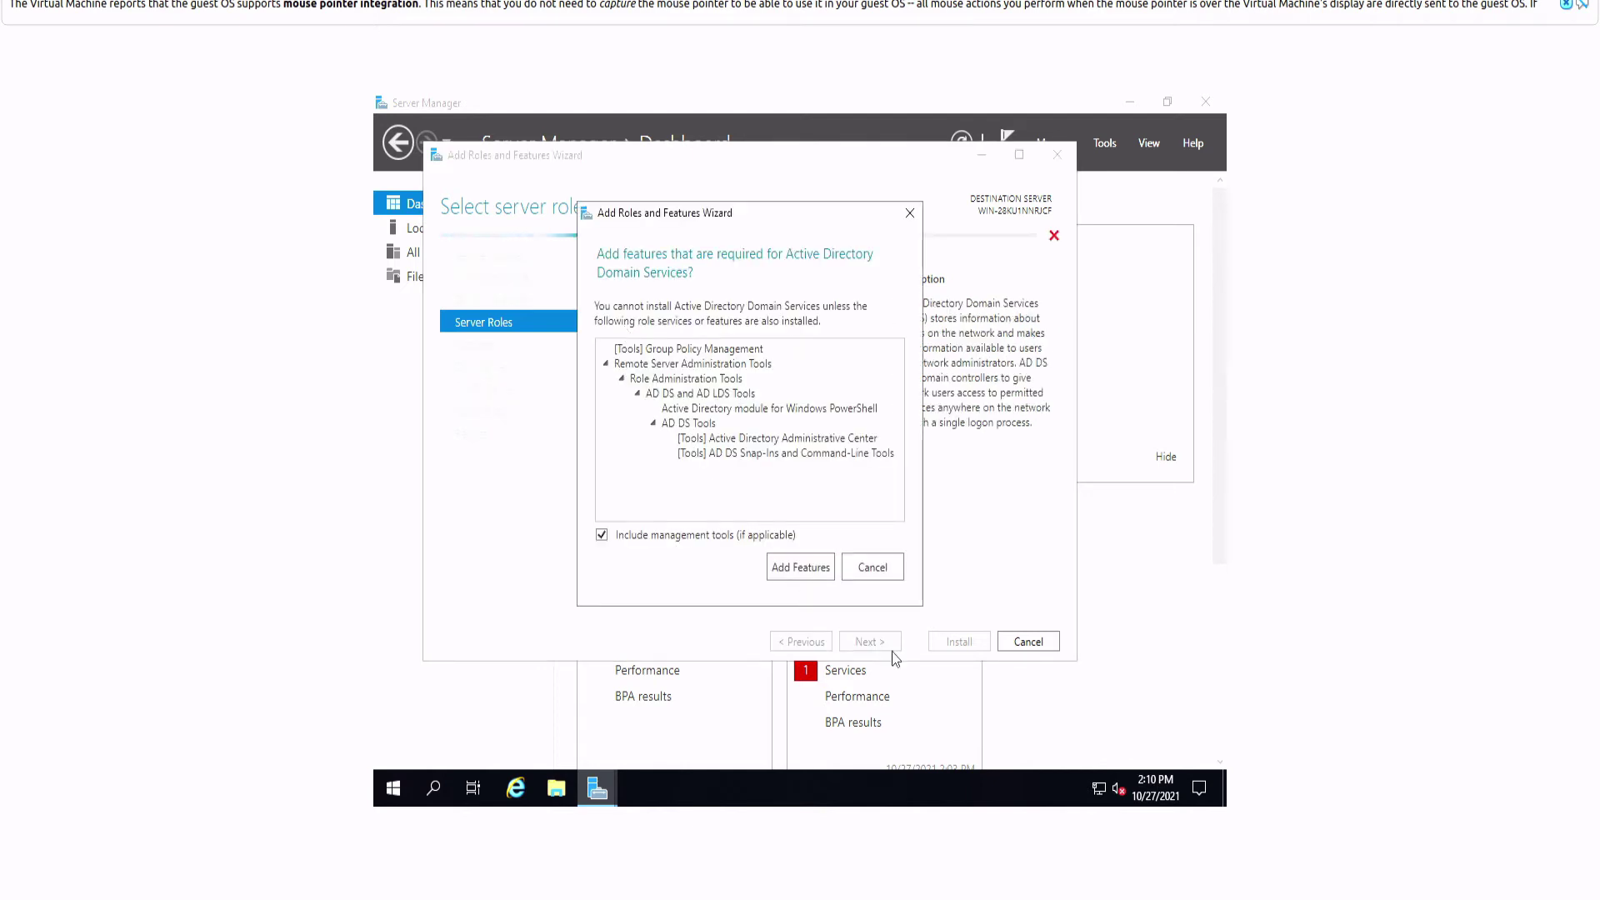
{"action": "left_click", "coordinate": [800, 569]}
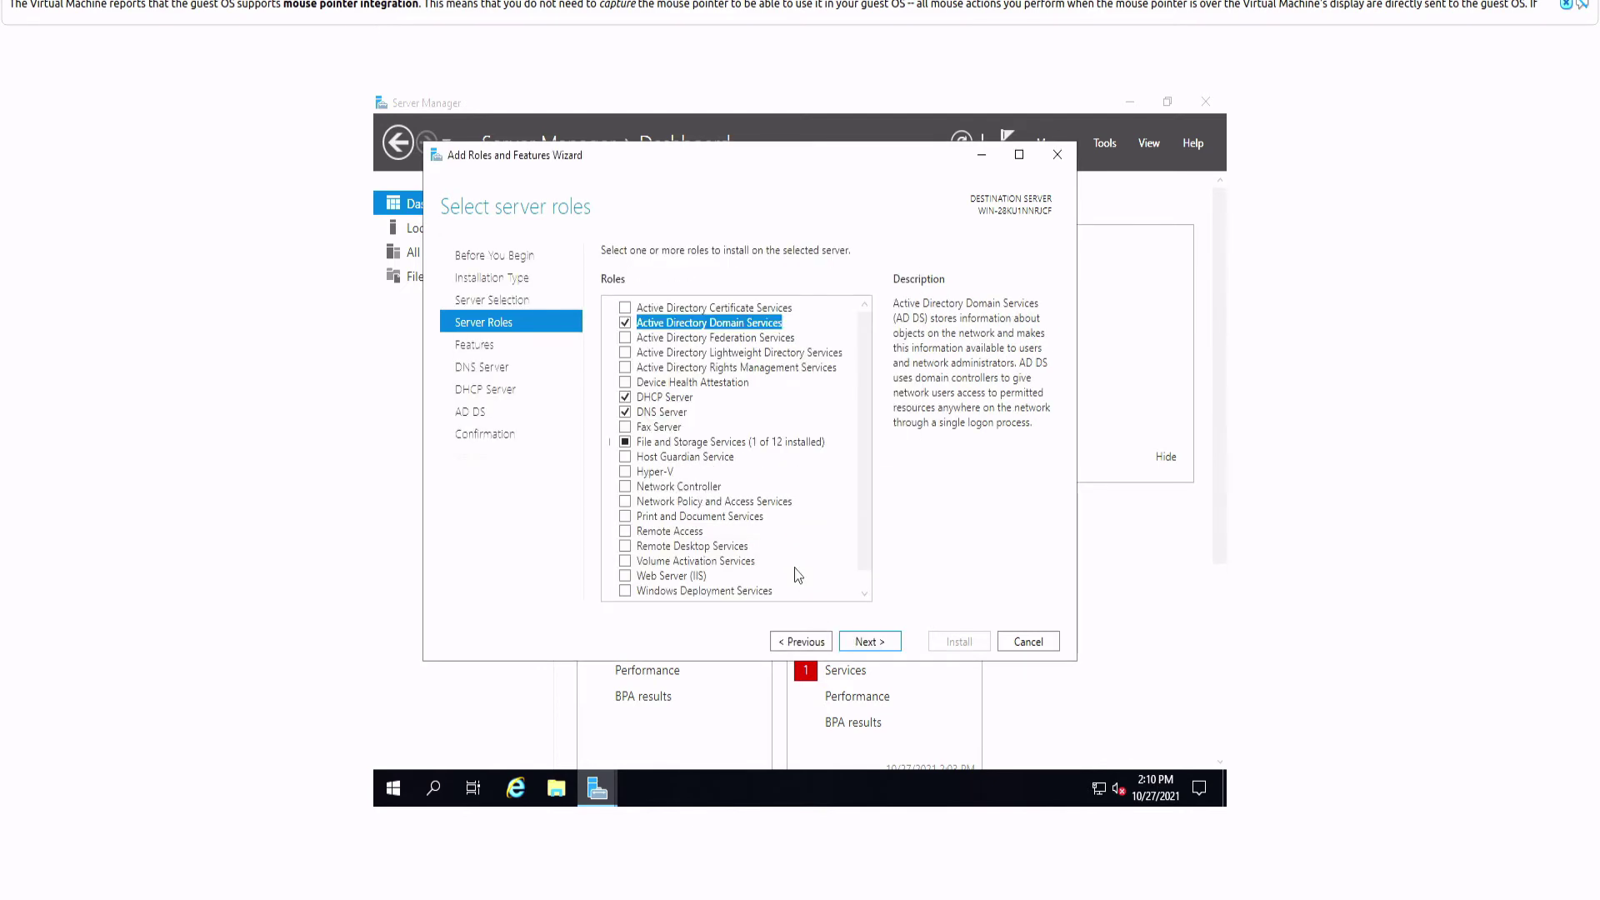
{"action": "left_click", "coordinate": [880, 647]}
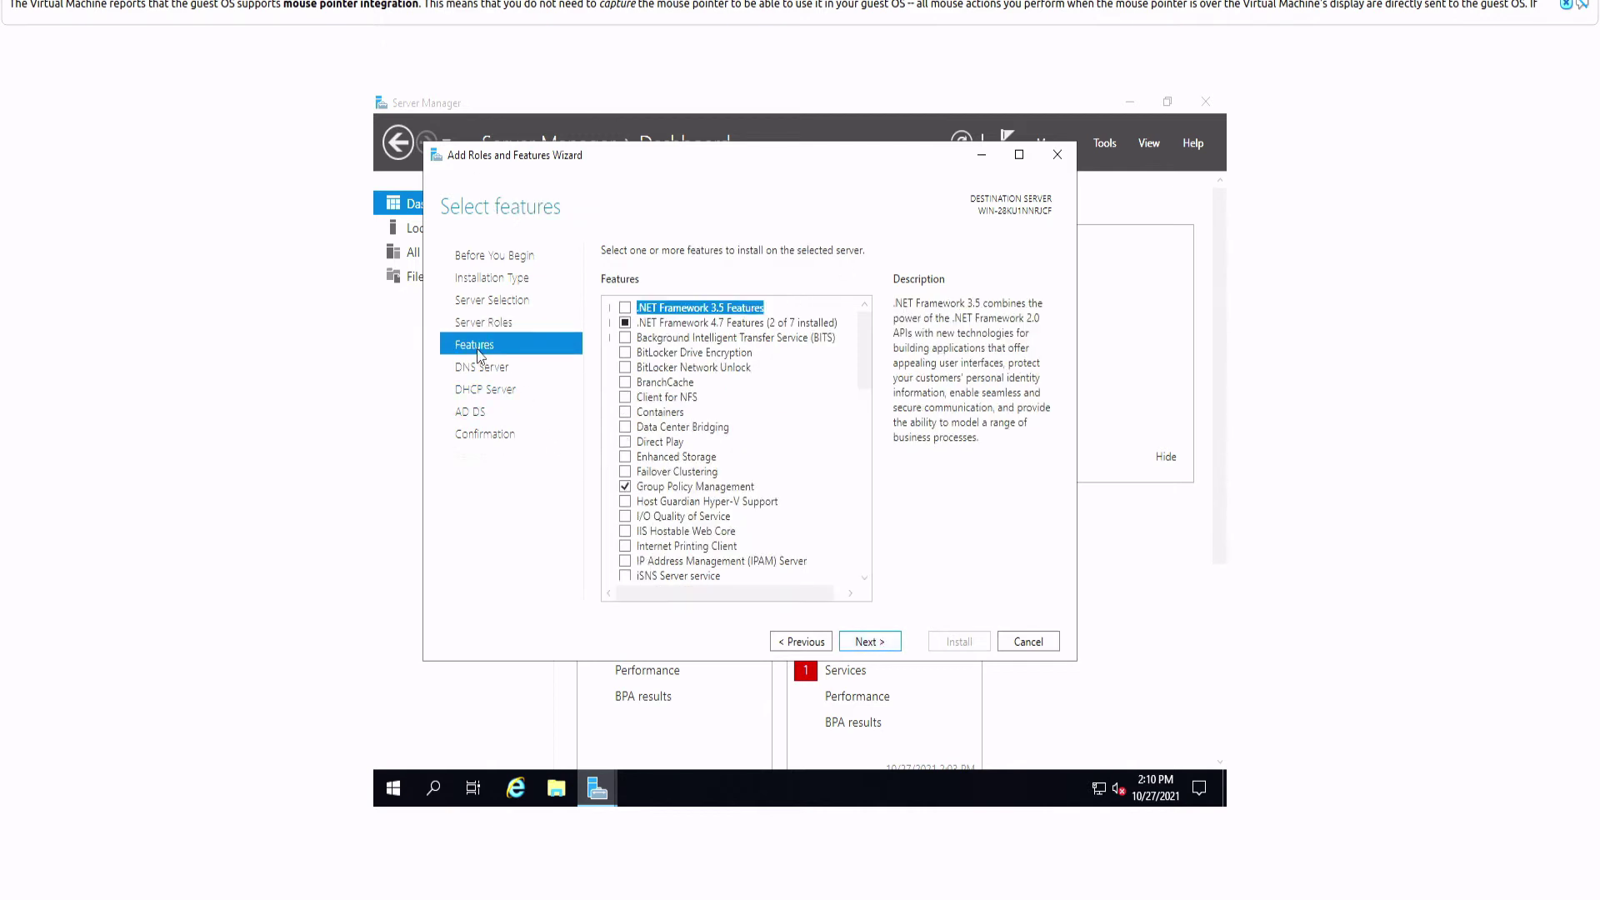
Step: Keep default features, pass the DNS, DHCP and AD DS info pages, and install
{"action": "left_click", "coordinate": [872, 641]}
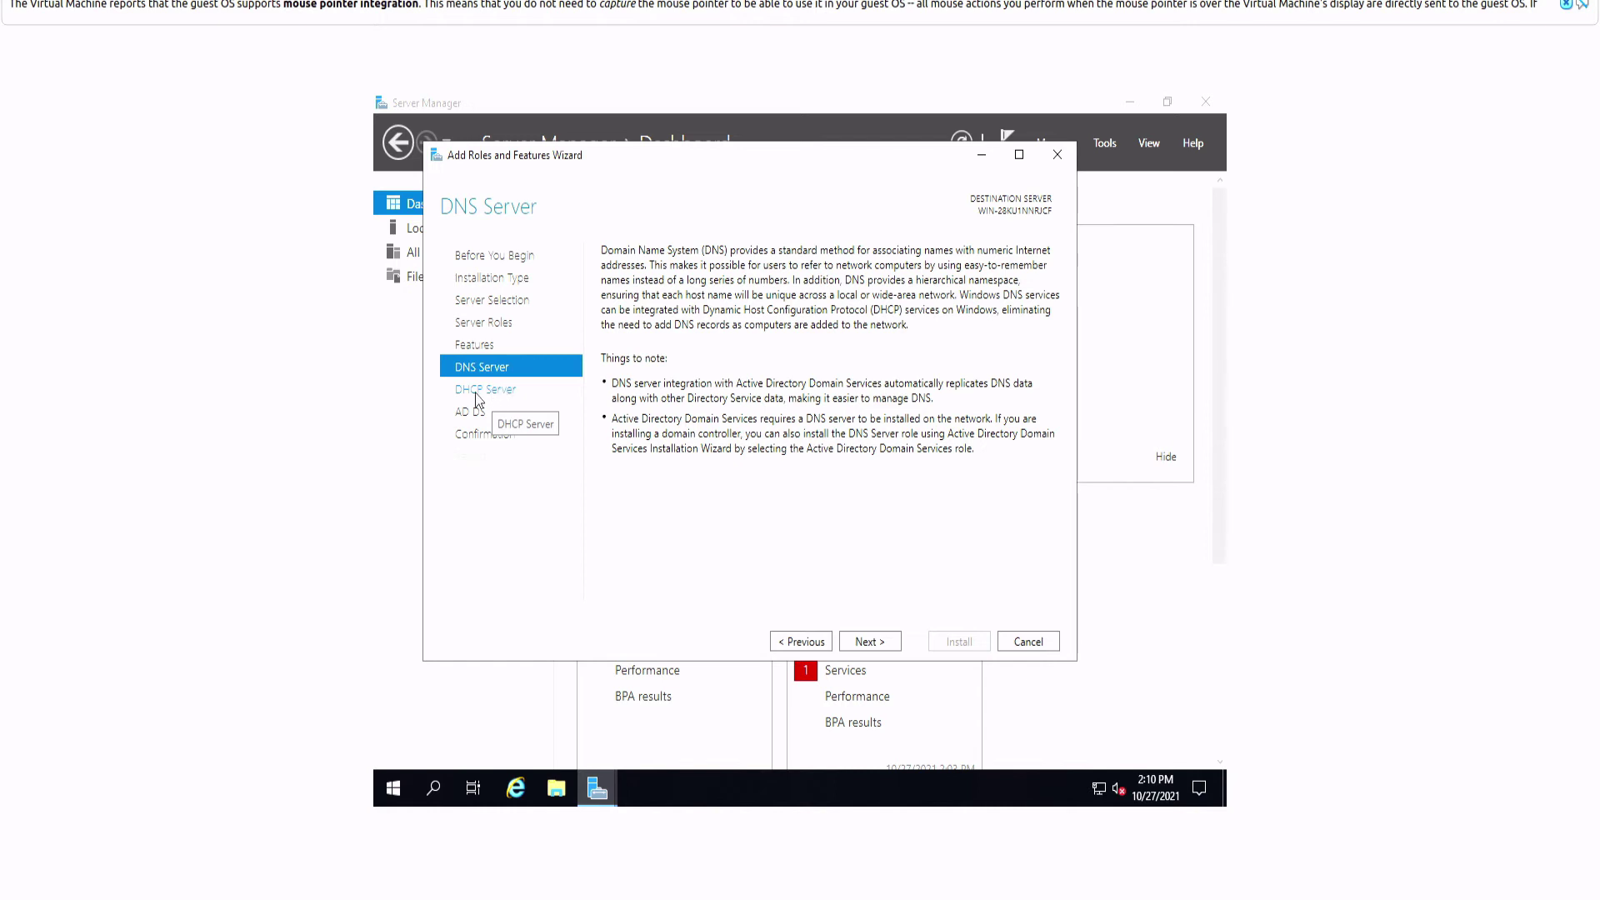
{"action": "left_click", "coordinate": [863, 644]}
{"action": "left_click", "coordinate": [867, 645]}
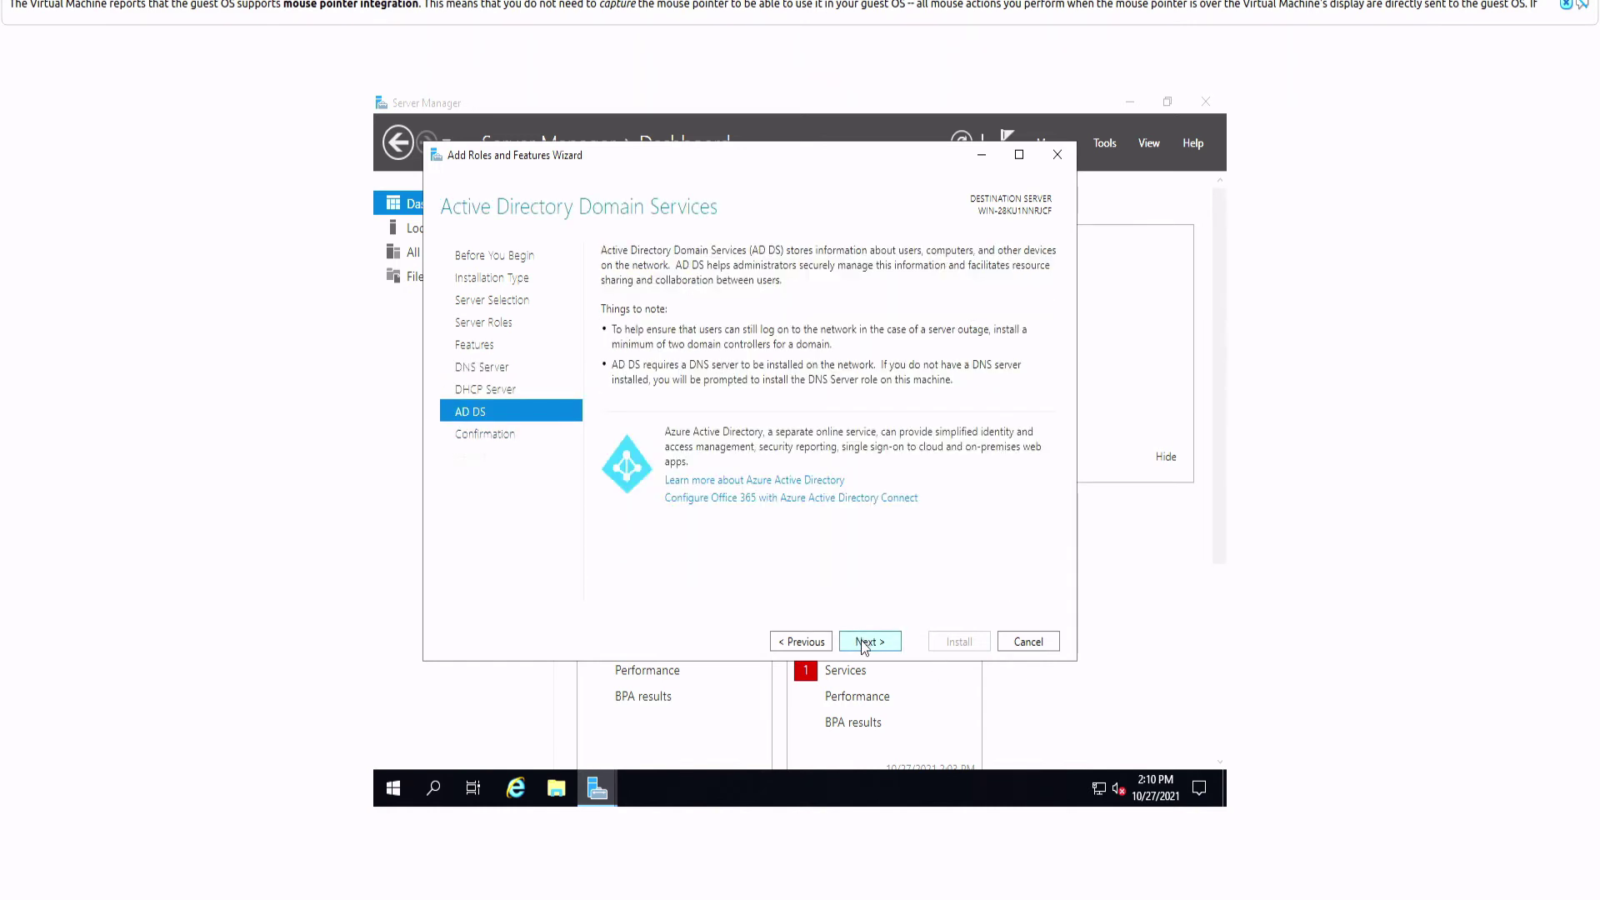
{"action": "left_click", "coordinate": [864, 644]}
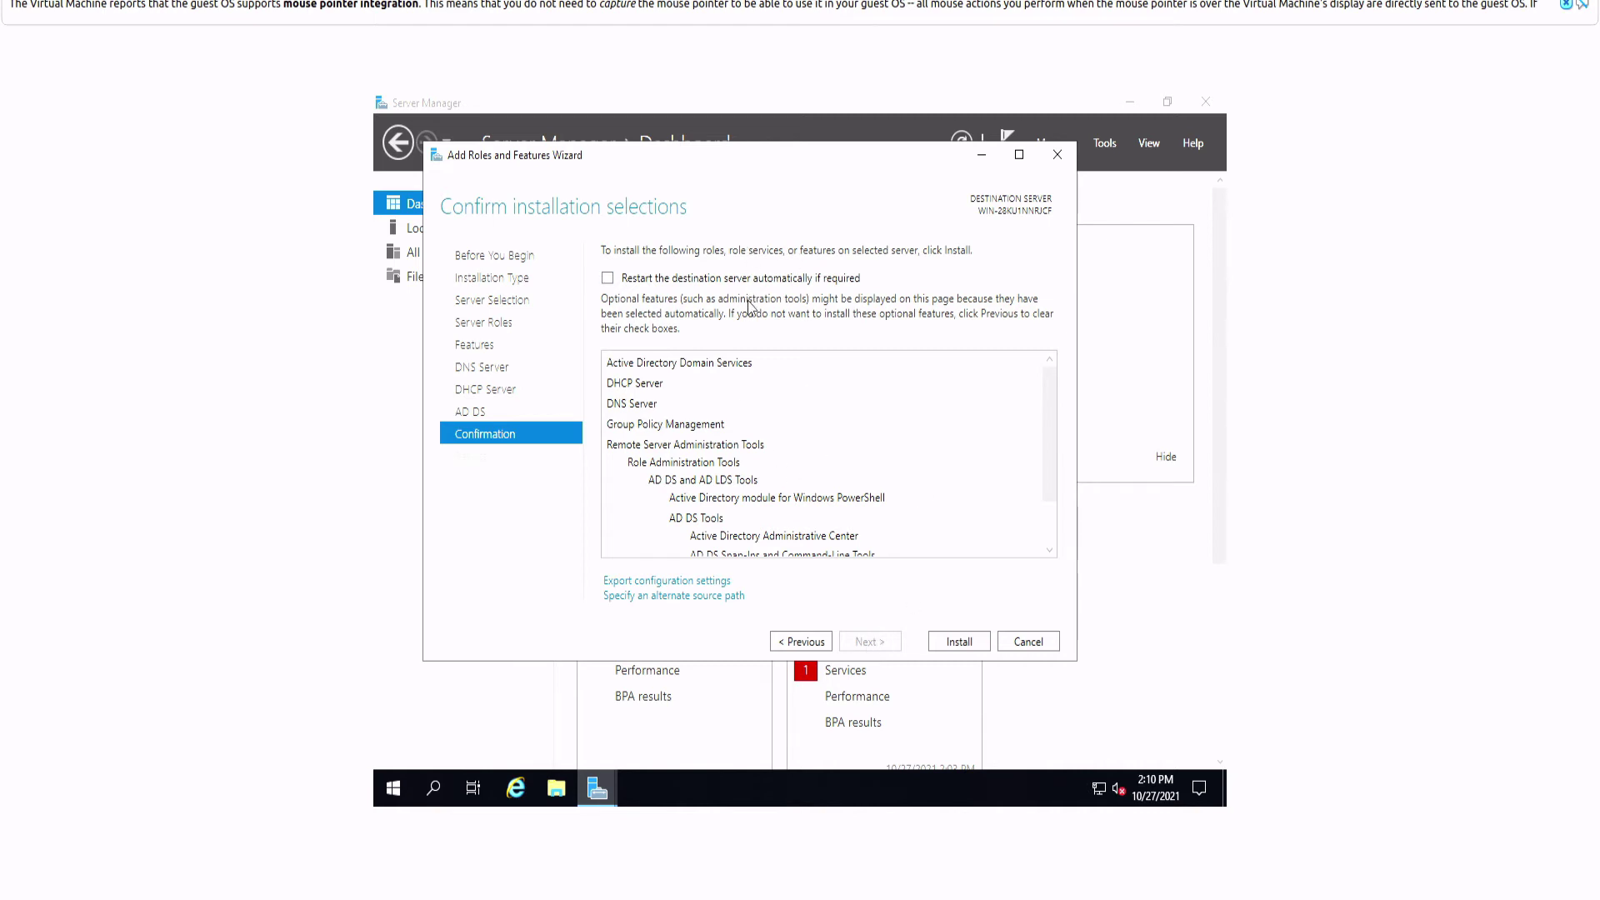
{"action": "left_click", "coordinate": [959, 643]}
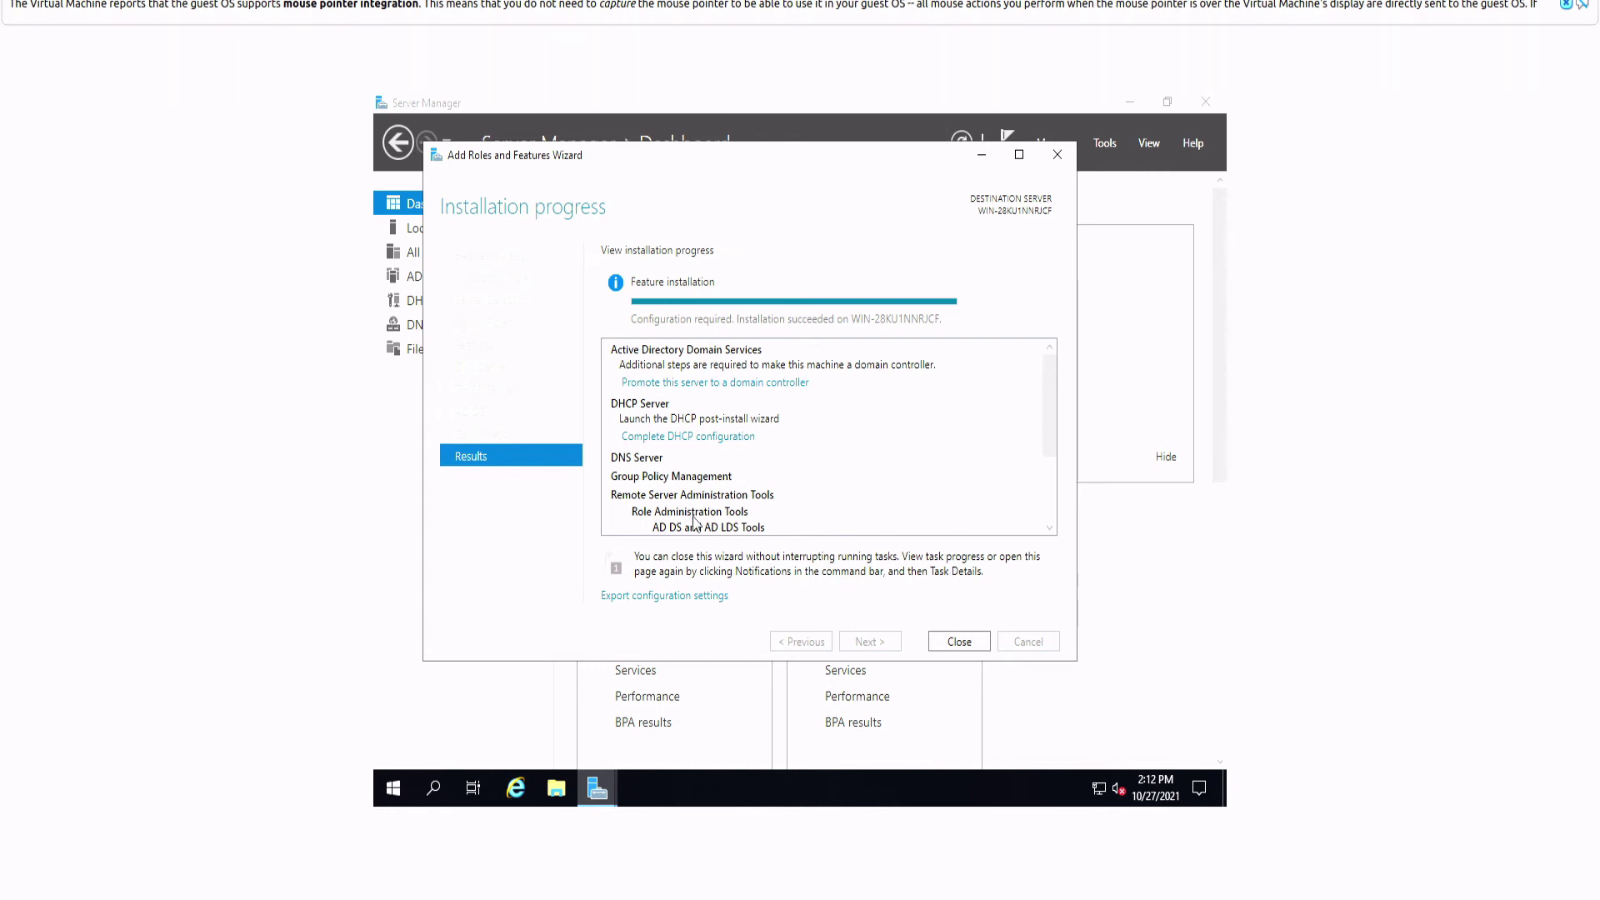
Step: Close the installer and commit the DHCP post-install configuration to create its security groups
{"action": "left_click", "coordinate": [958, 641]}
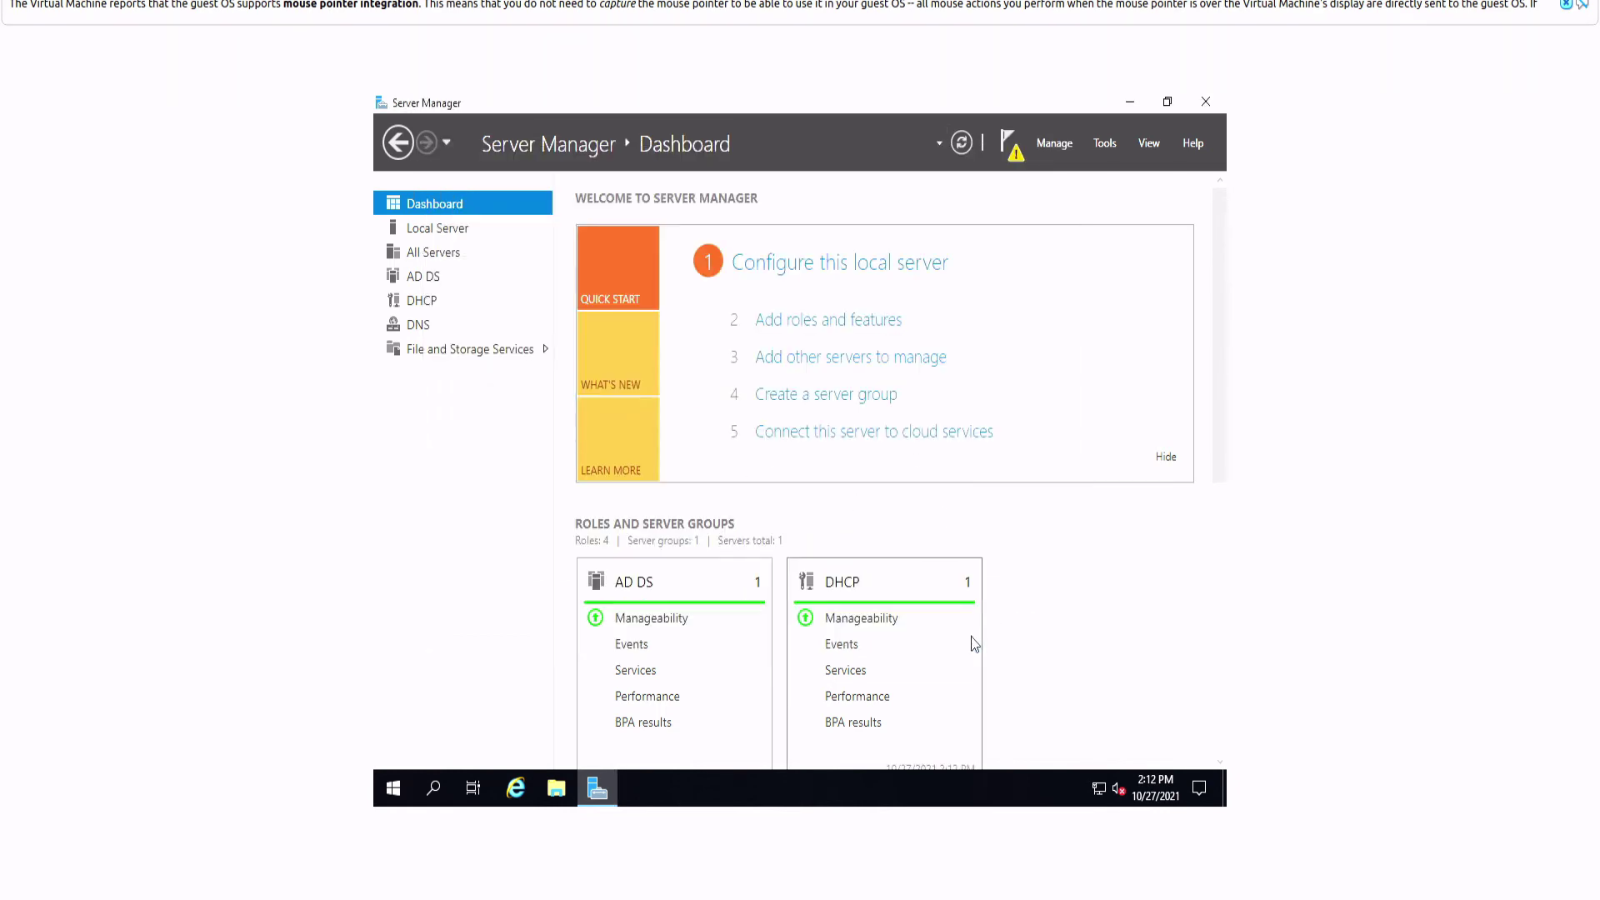
{"action": "left_click", "coordinate": [1017, 154]}
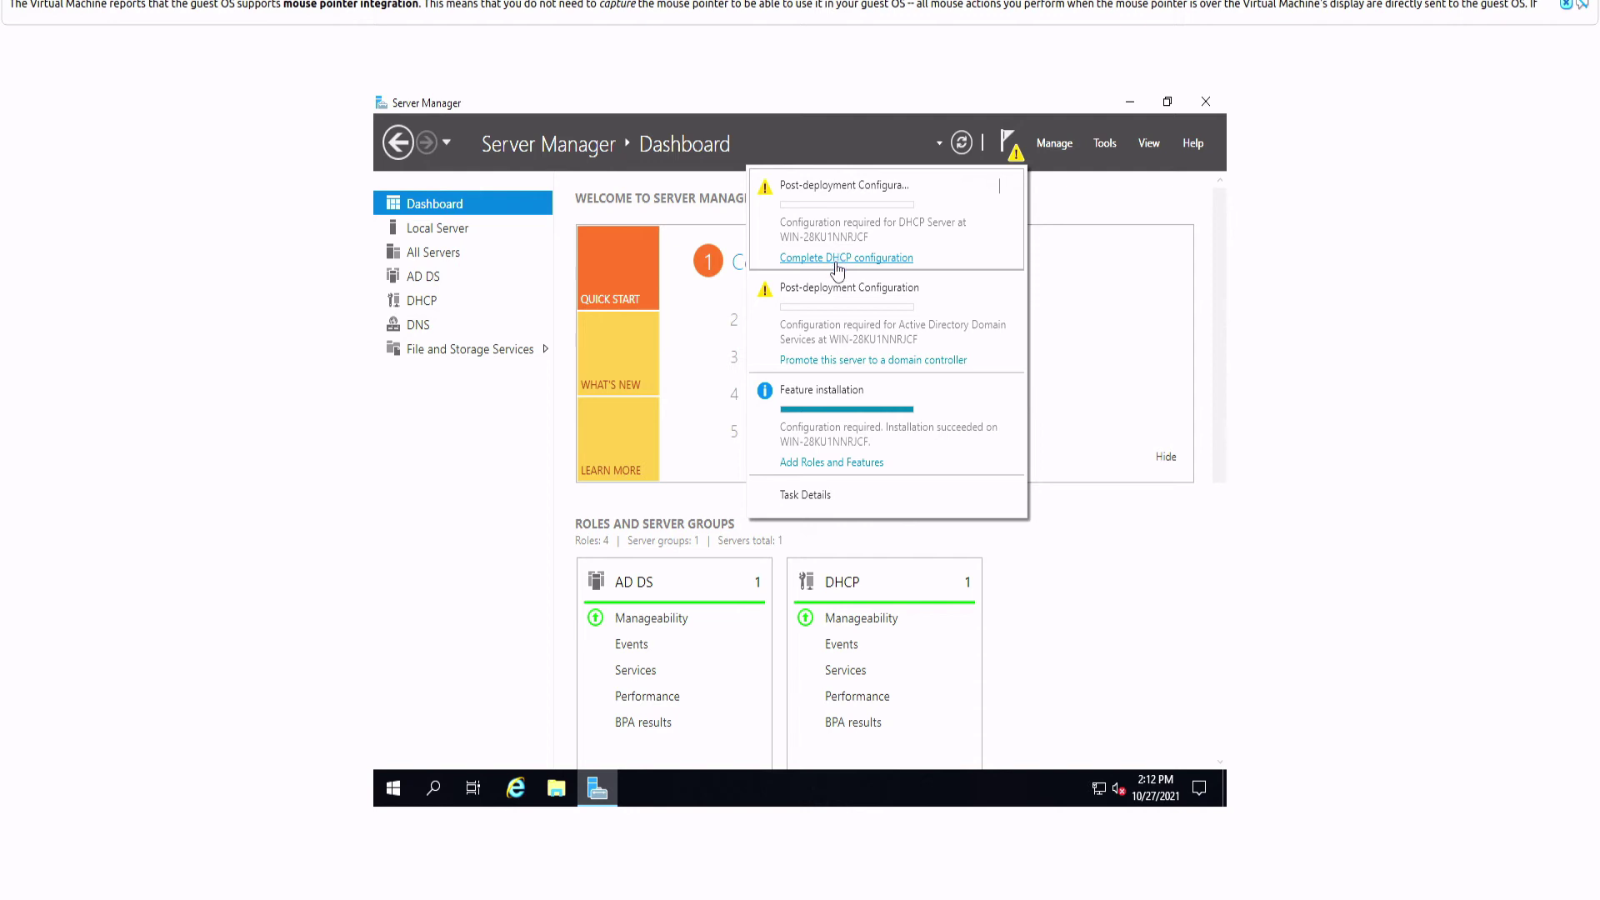
{"action": "left_click", "coordinate": [867, 260]}
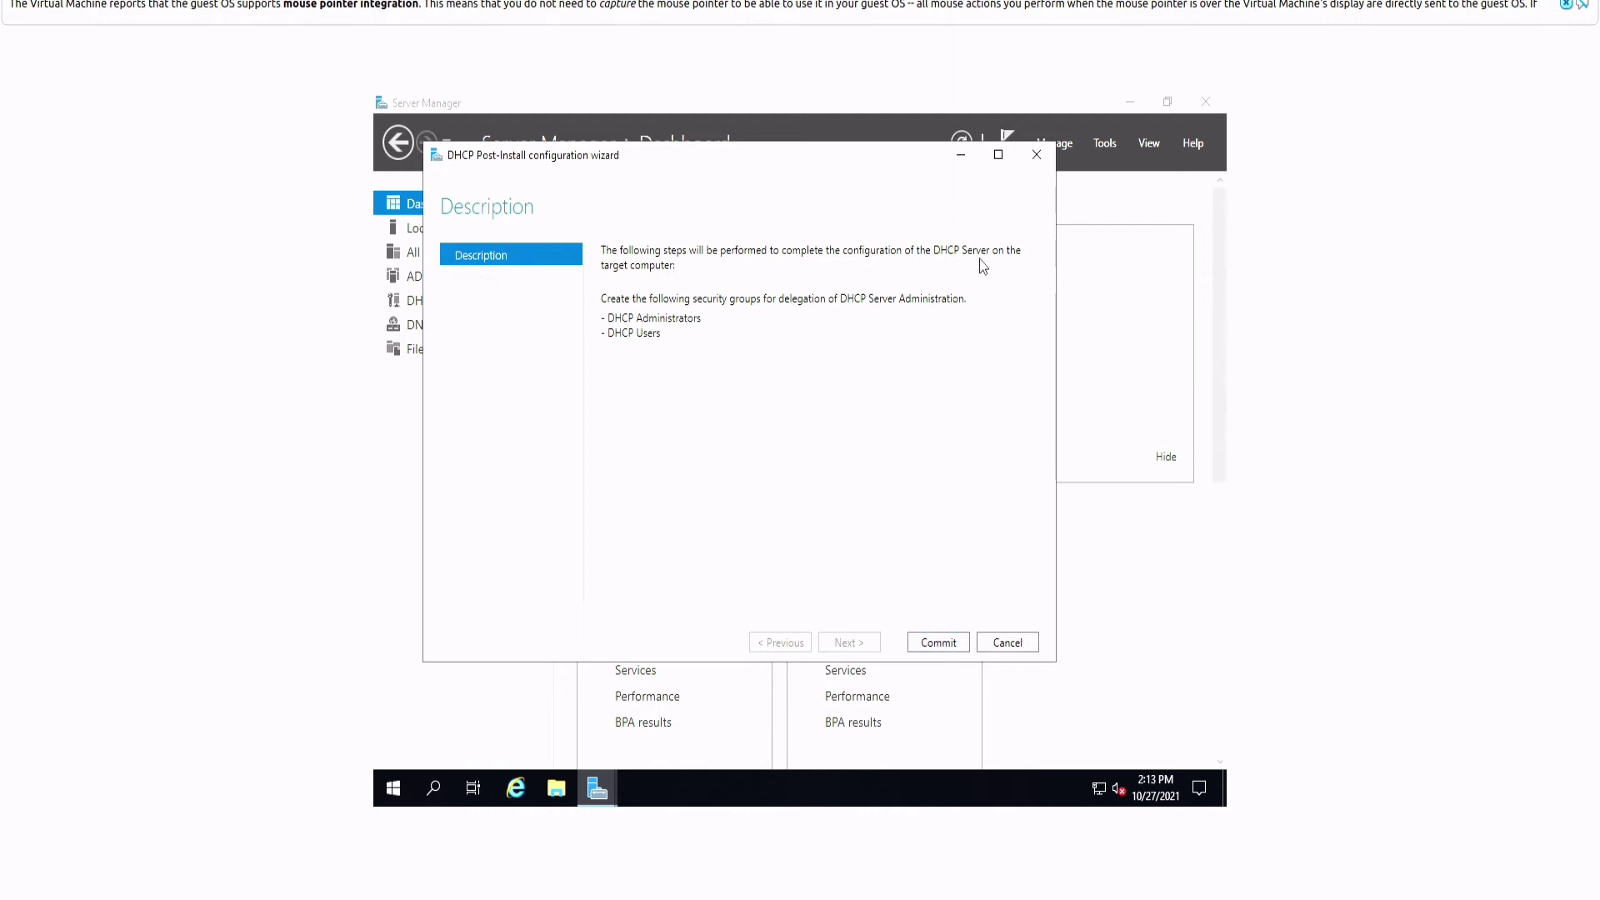
{"action": "left_click", "coordinate": [939, 642]}
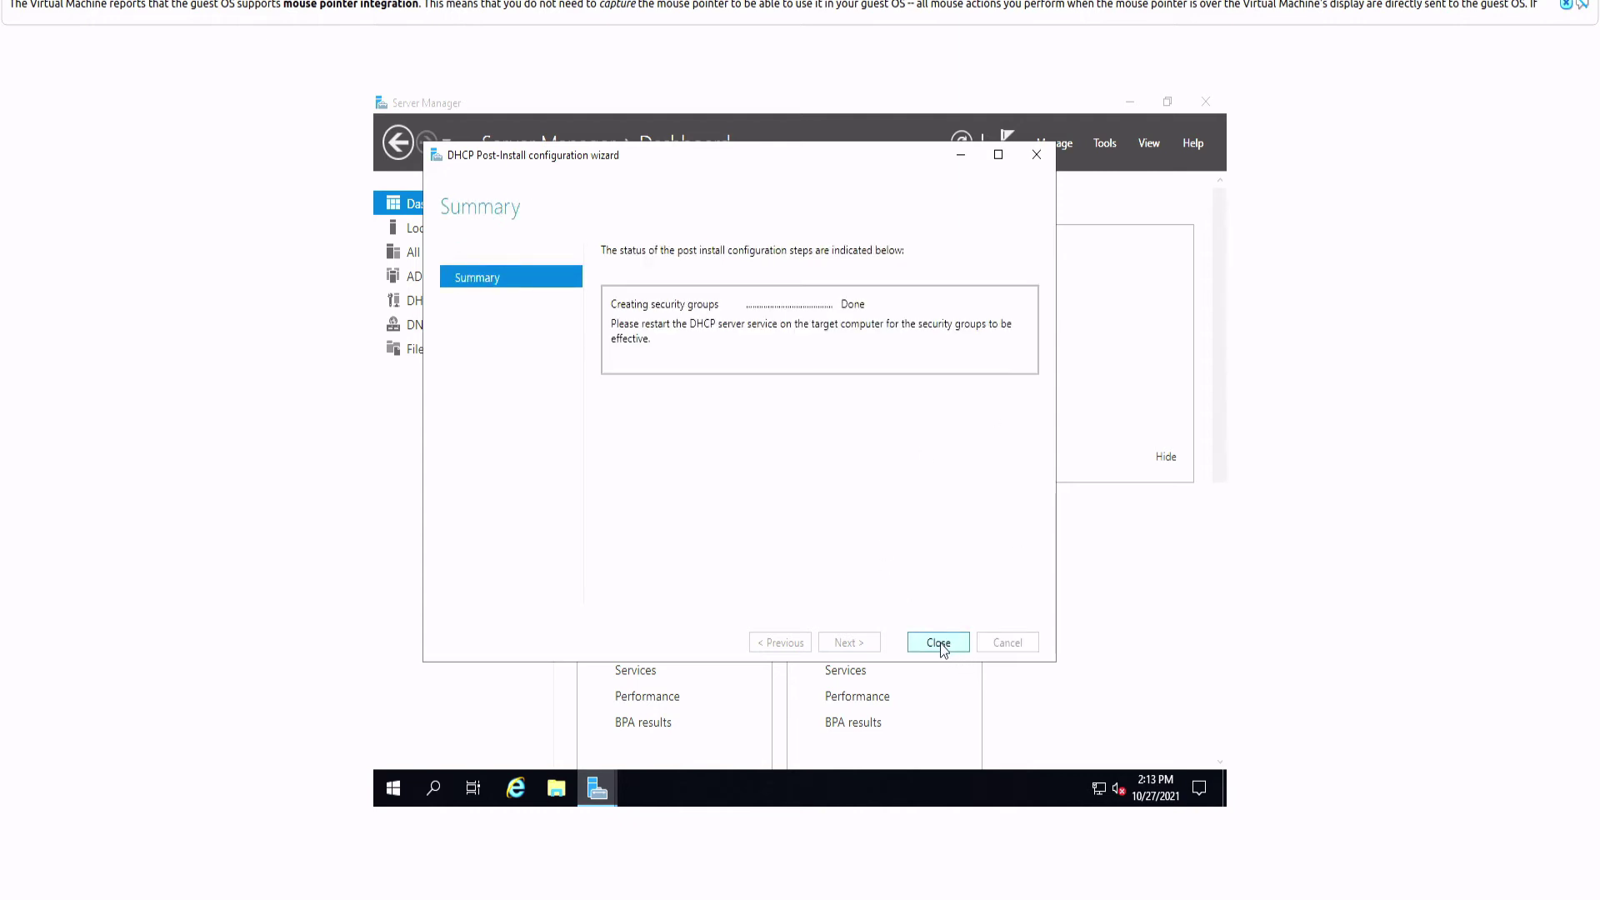
{"action": "left_click", "coordinate": [942, 647]}
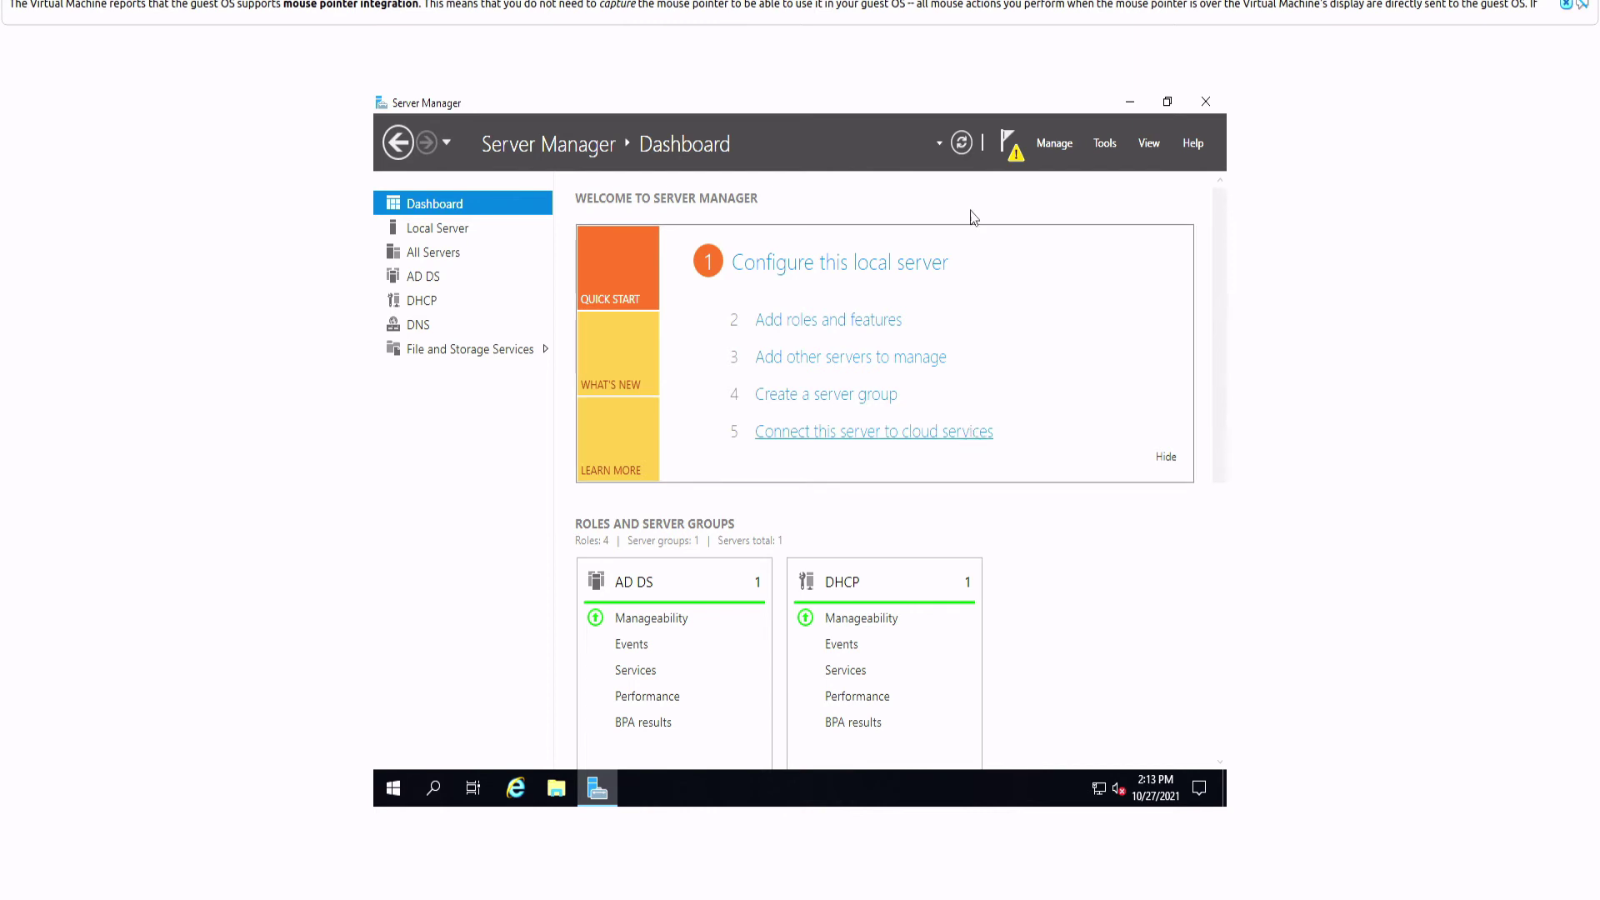
Step: Launch domain controller promotion from notifications and choose to add a new forest
{"action": "left_click", "coordinate": [1014, 150]}
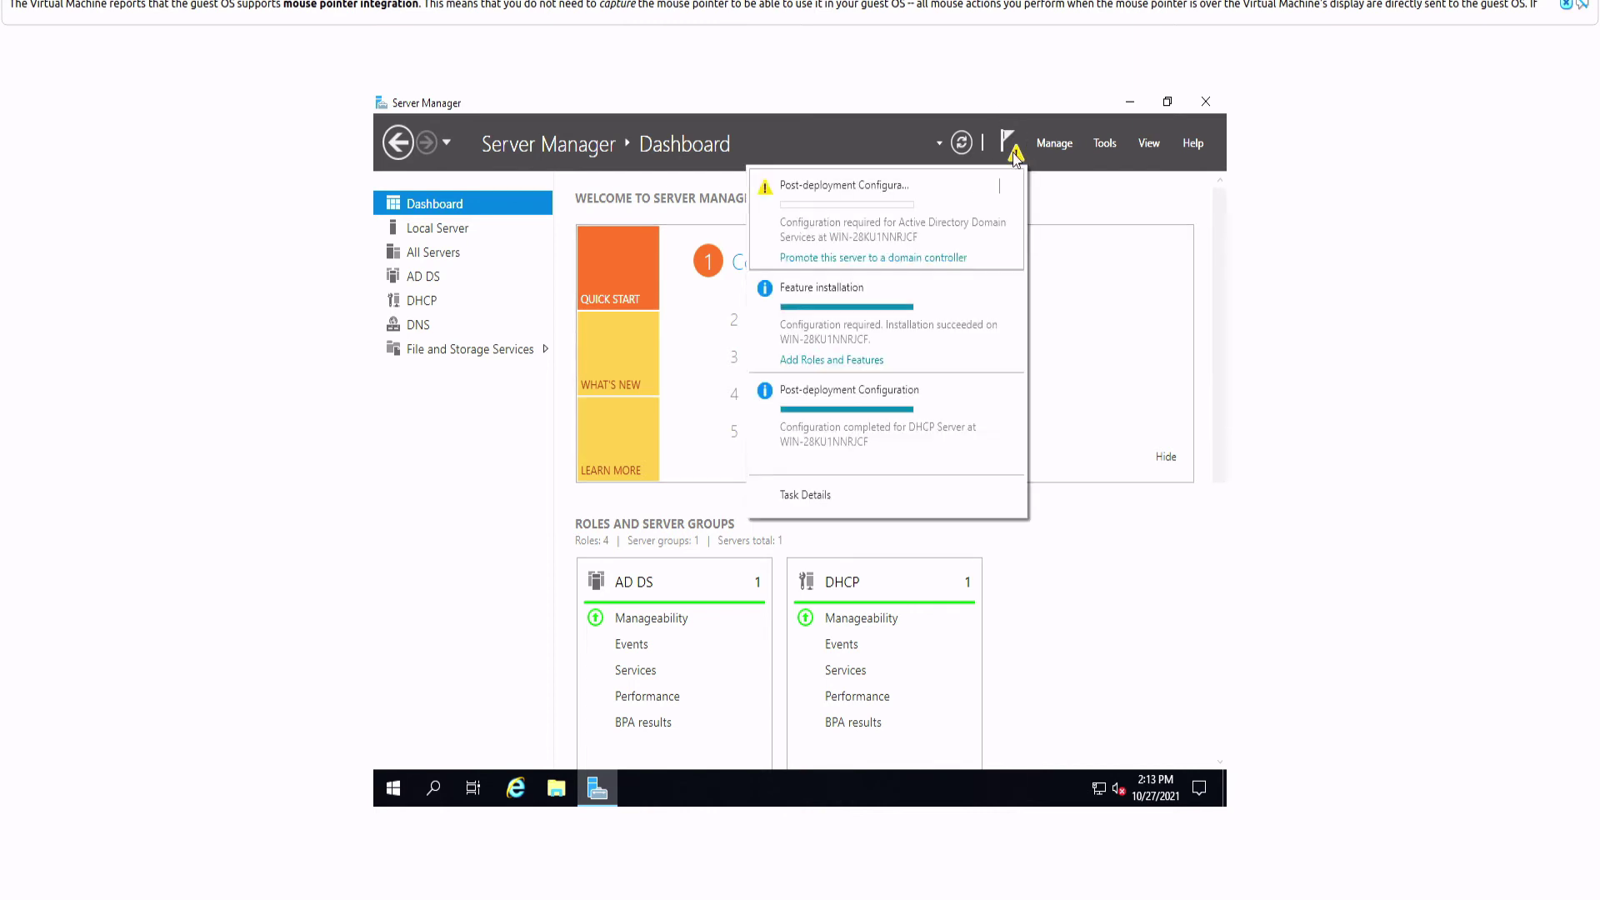
{"action": "left_click", "coordinate": [869, 259]}
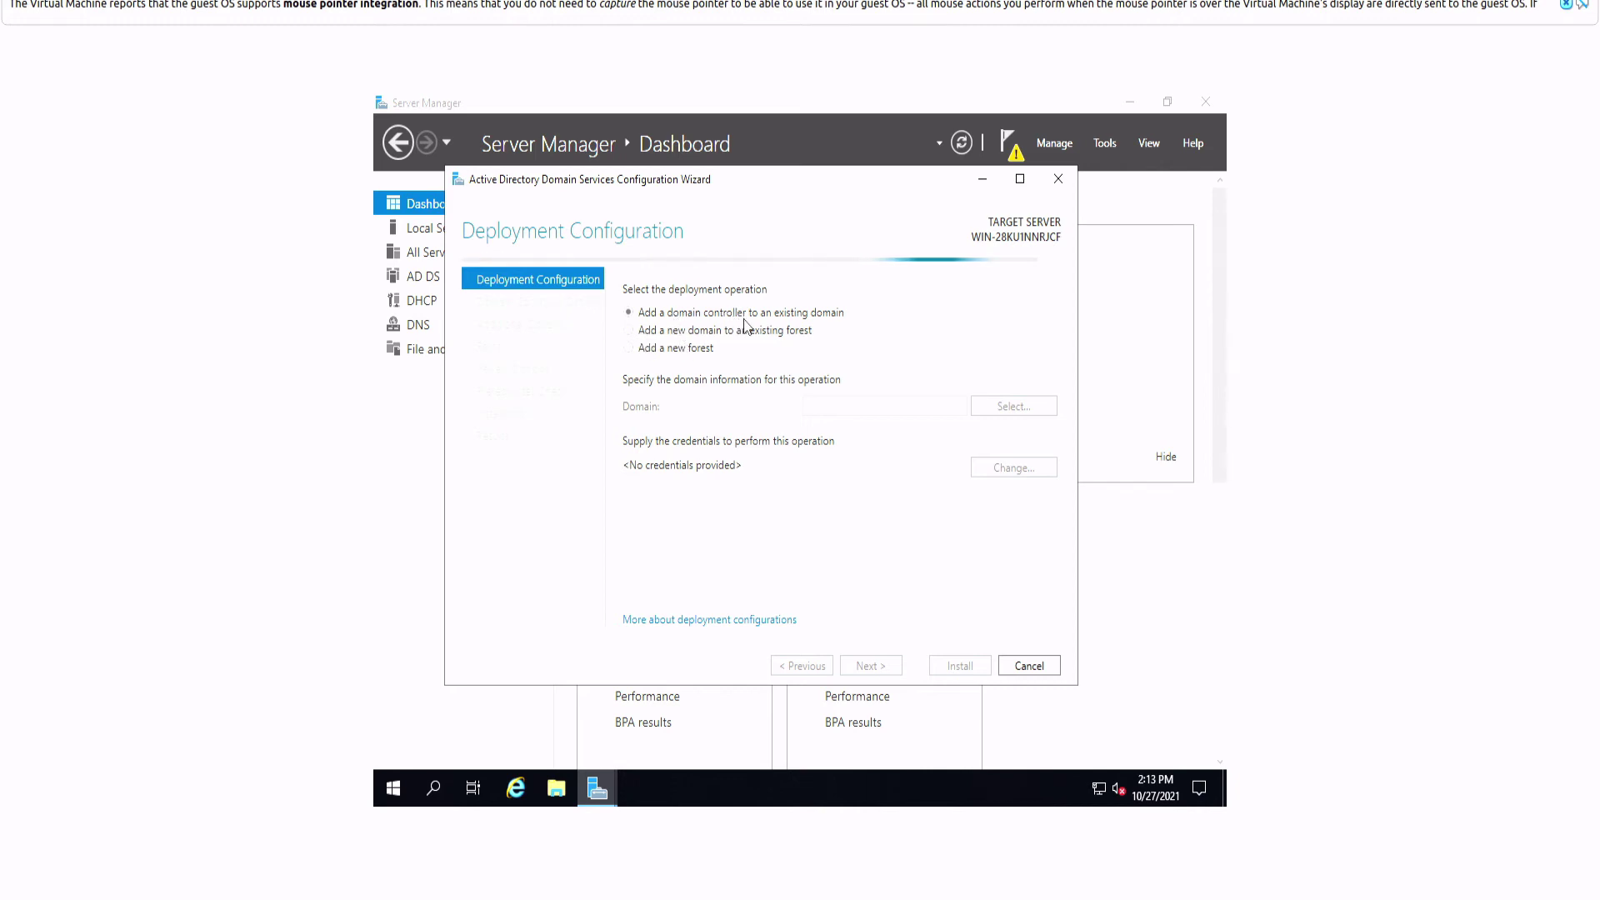
{"action": "left_click", "coordinate": [661, 346]}
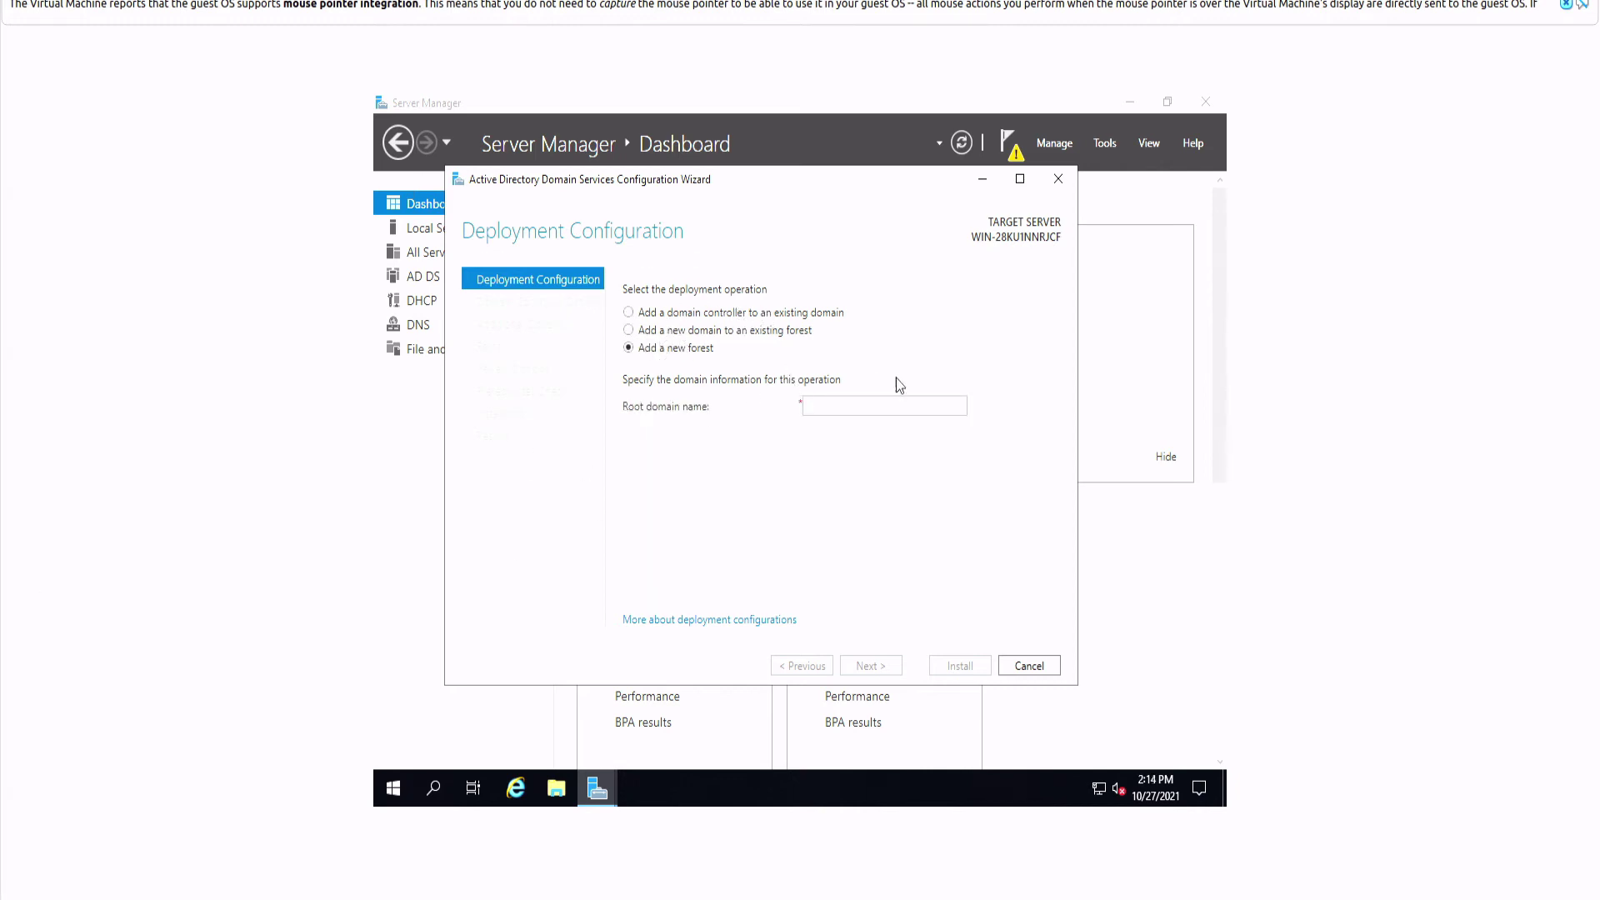
Step: Enter Telifoxcorp.la.local as the root domain name and submit it
{"action": "left_click", "coordinate": [862, 406]}
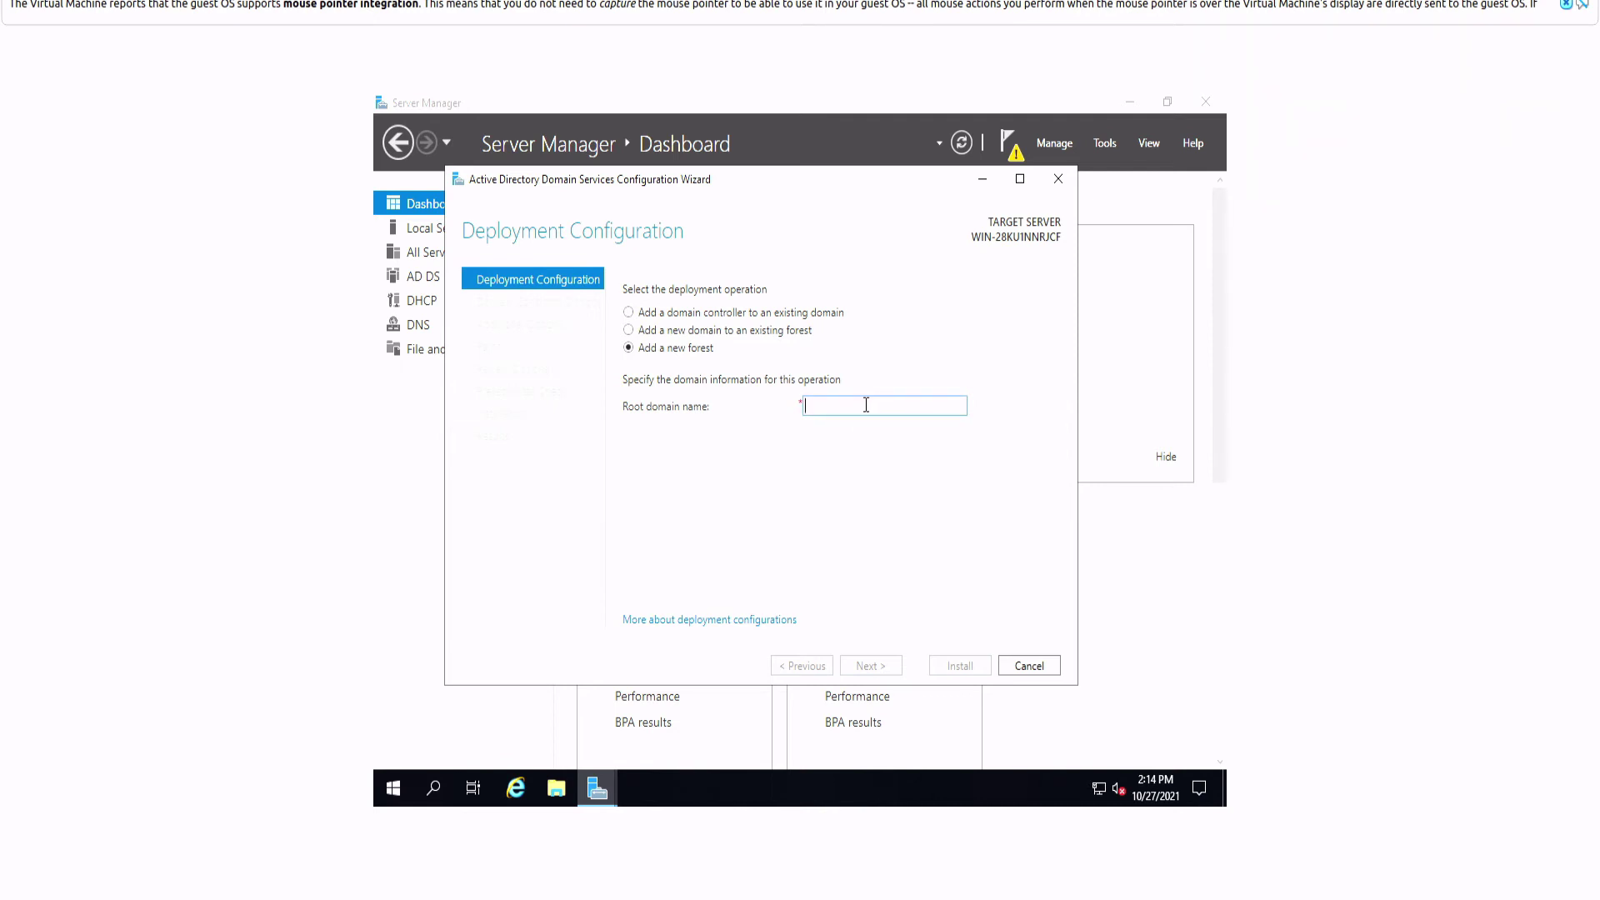
{"action": "type", "text": "Telifoxcorpla"}
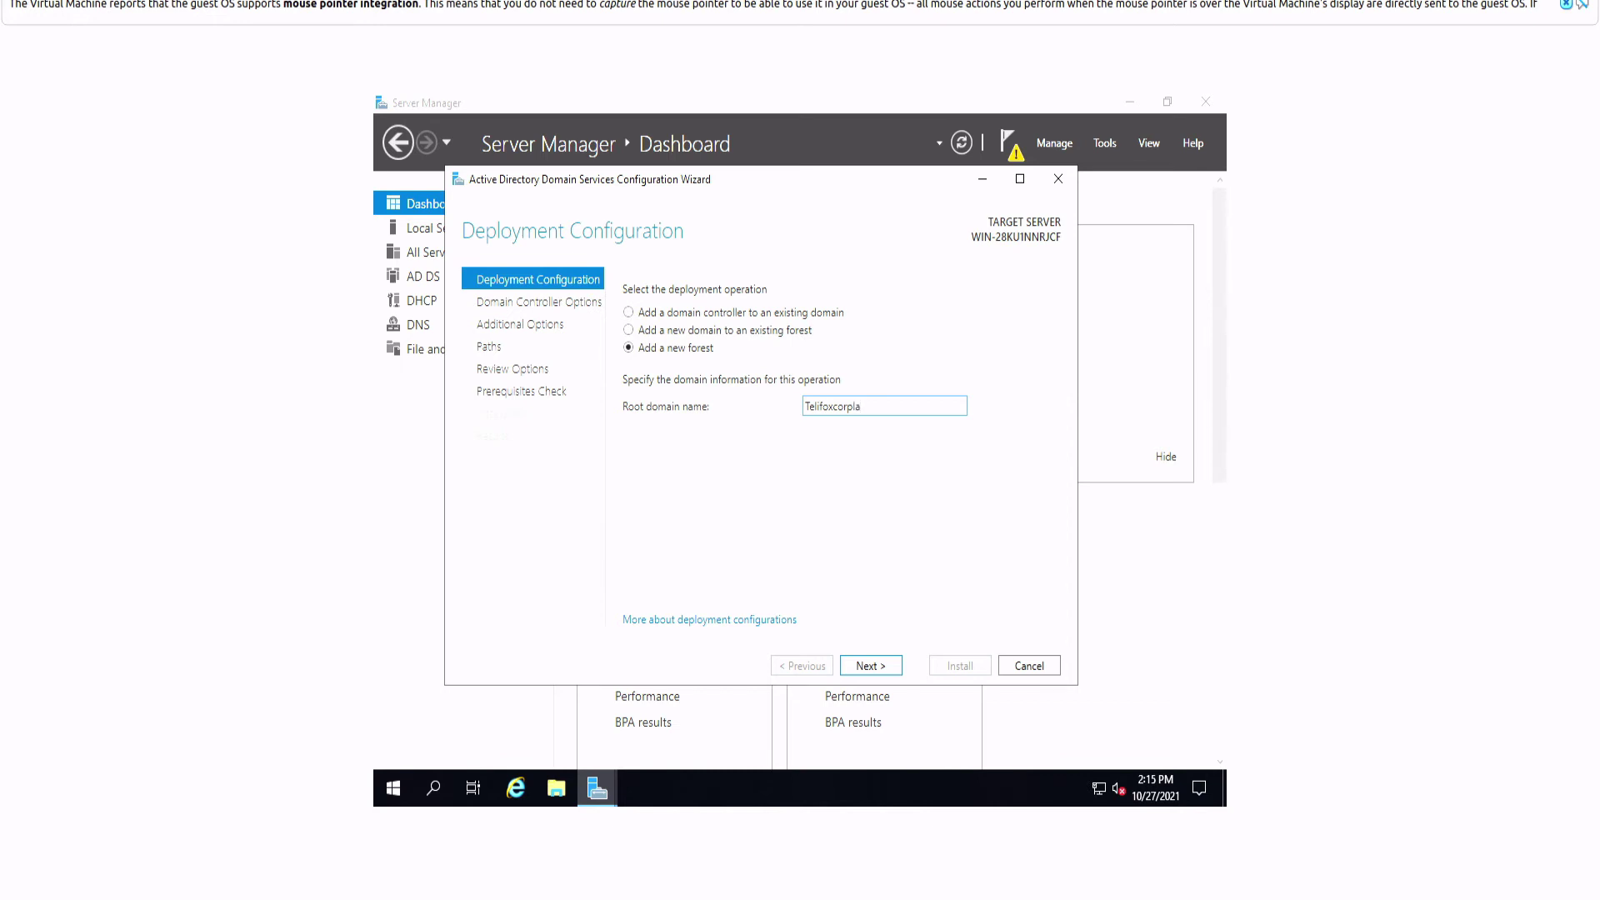
{"action": "type", "text": "local"}
{"action": "double_click", "coordinate": [839, 403]}
{"action": "left_click", "coordinate": [854, 405]}
{"action": "type", "text": "."}
{"action": "left_click_drag", "start_coordinate": [907, 408], "coordinate": [800, 414]}
{"action": "left_click", "coordinate": [874, 401]}
{"action": "double_click", "coordinate": [908, 402]}
{"action": "left_click", "coordinate": [902, 406]}
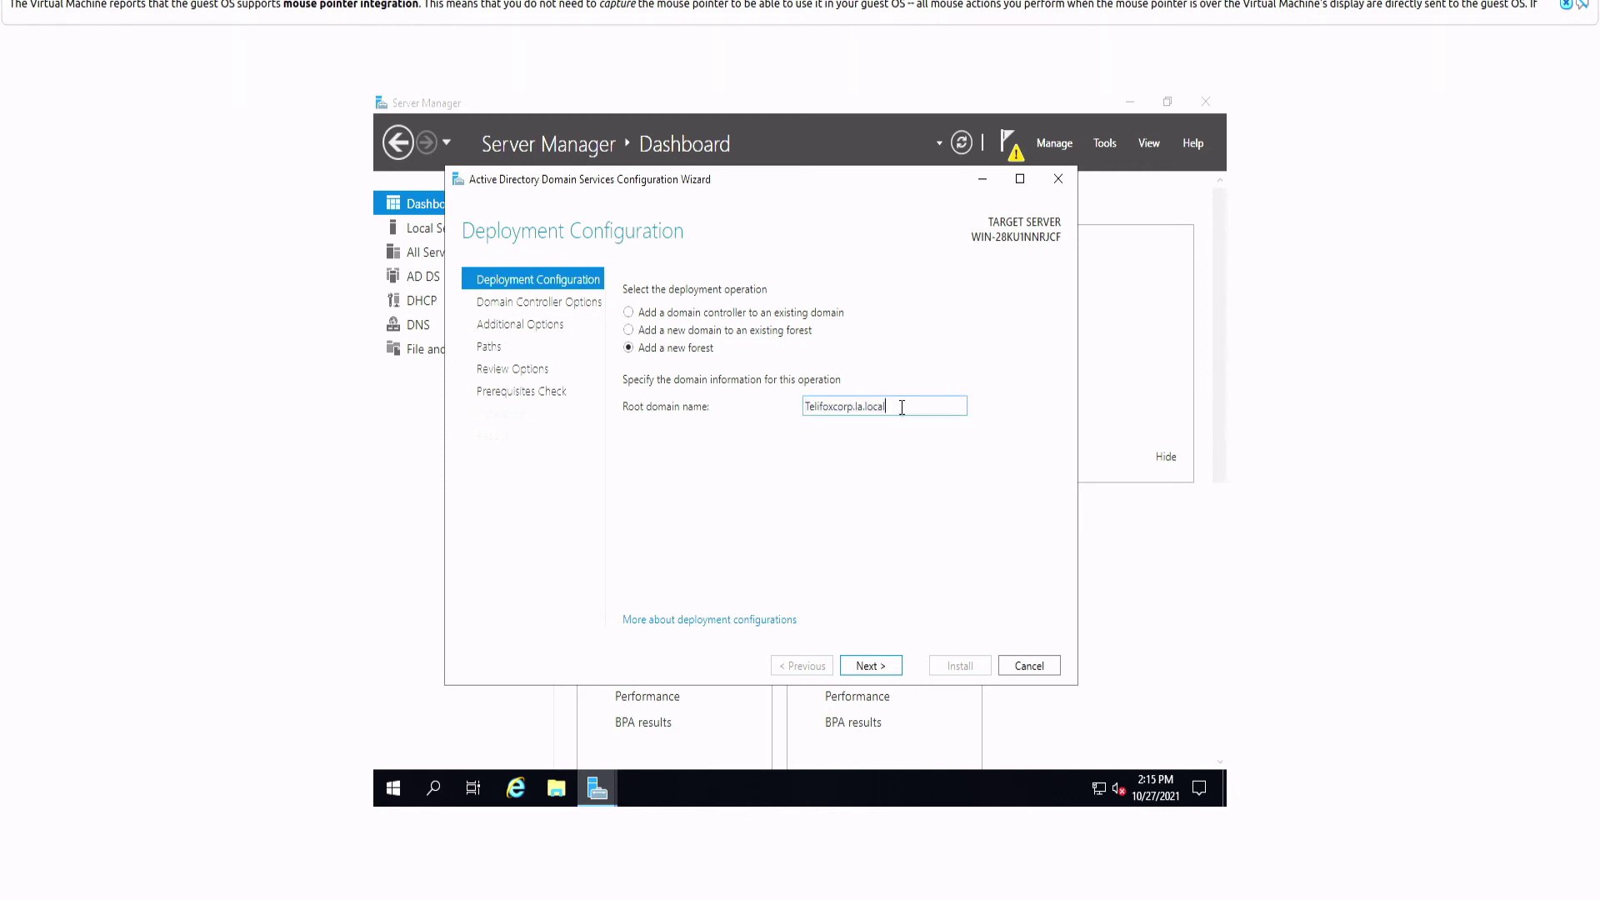
{"action": "left_click", "coordinate": [886, 665]}
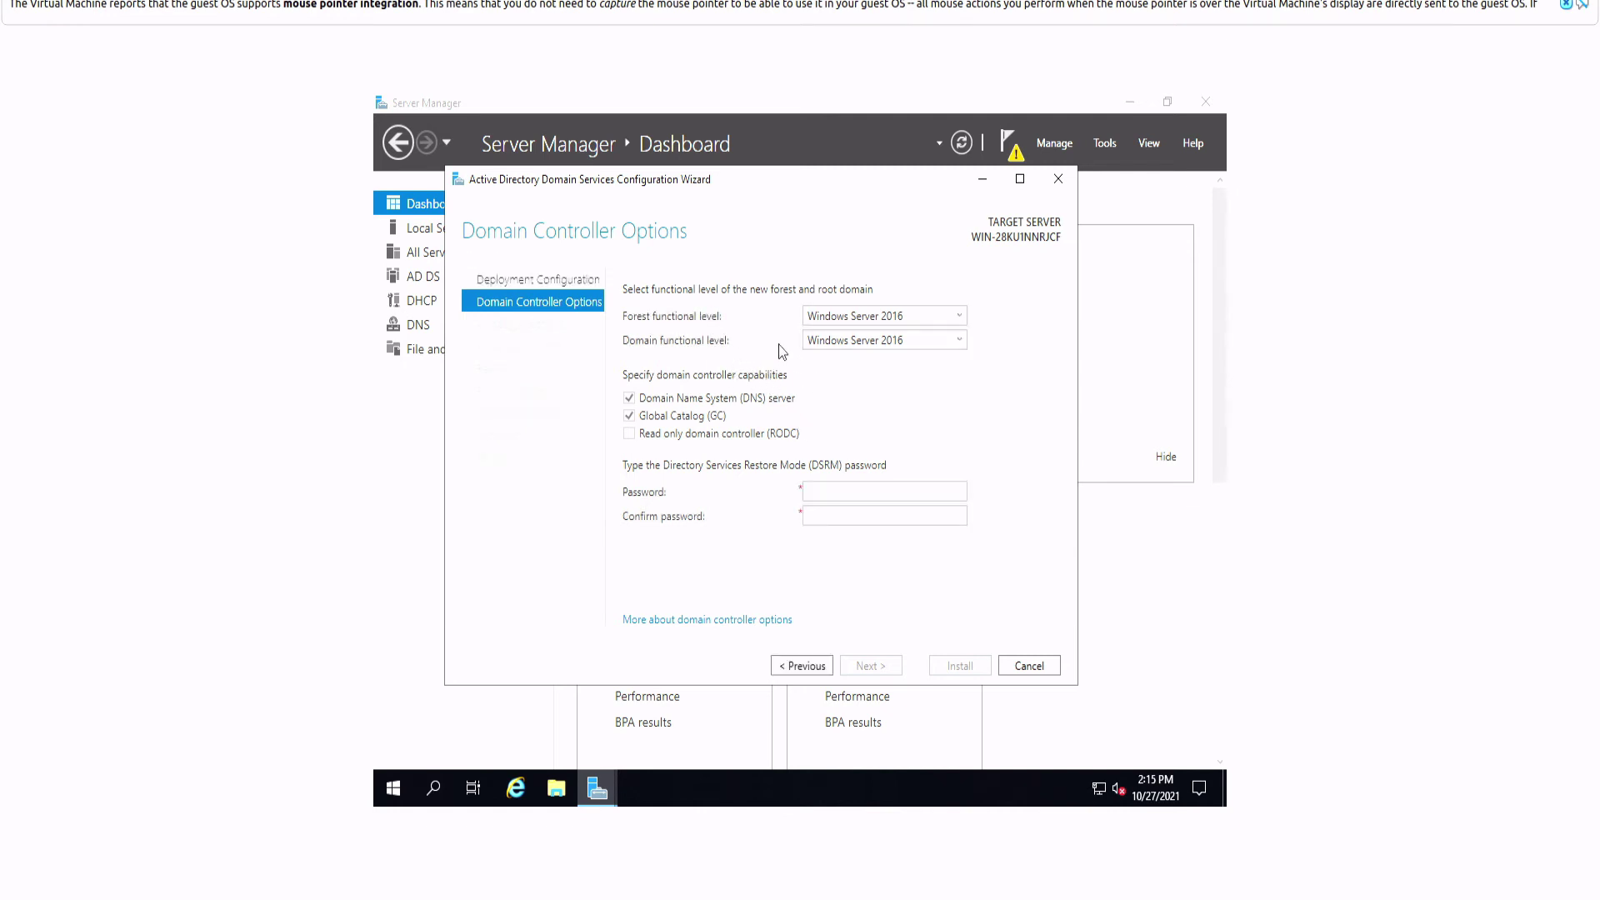
Step: Keep DNS server and Global Catalog checked, enter and confirm the DSRM password, and continue
{"action": "left_click", "coordinate": [850, 493]}
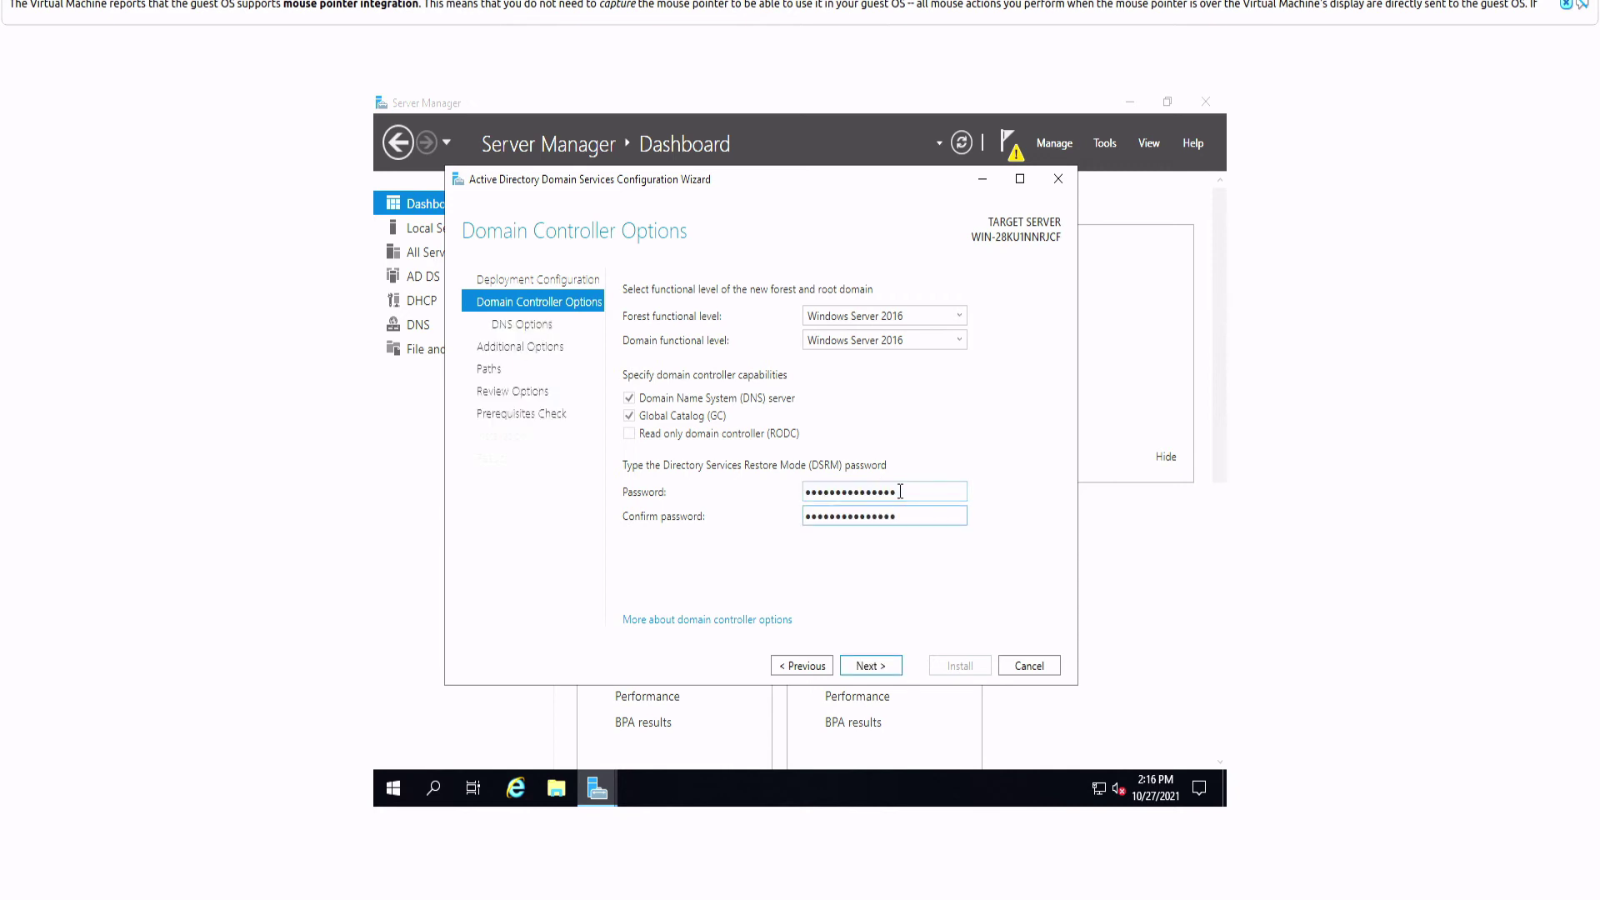
{"action": "left_click", "coordinate": [900, 491]}
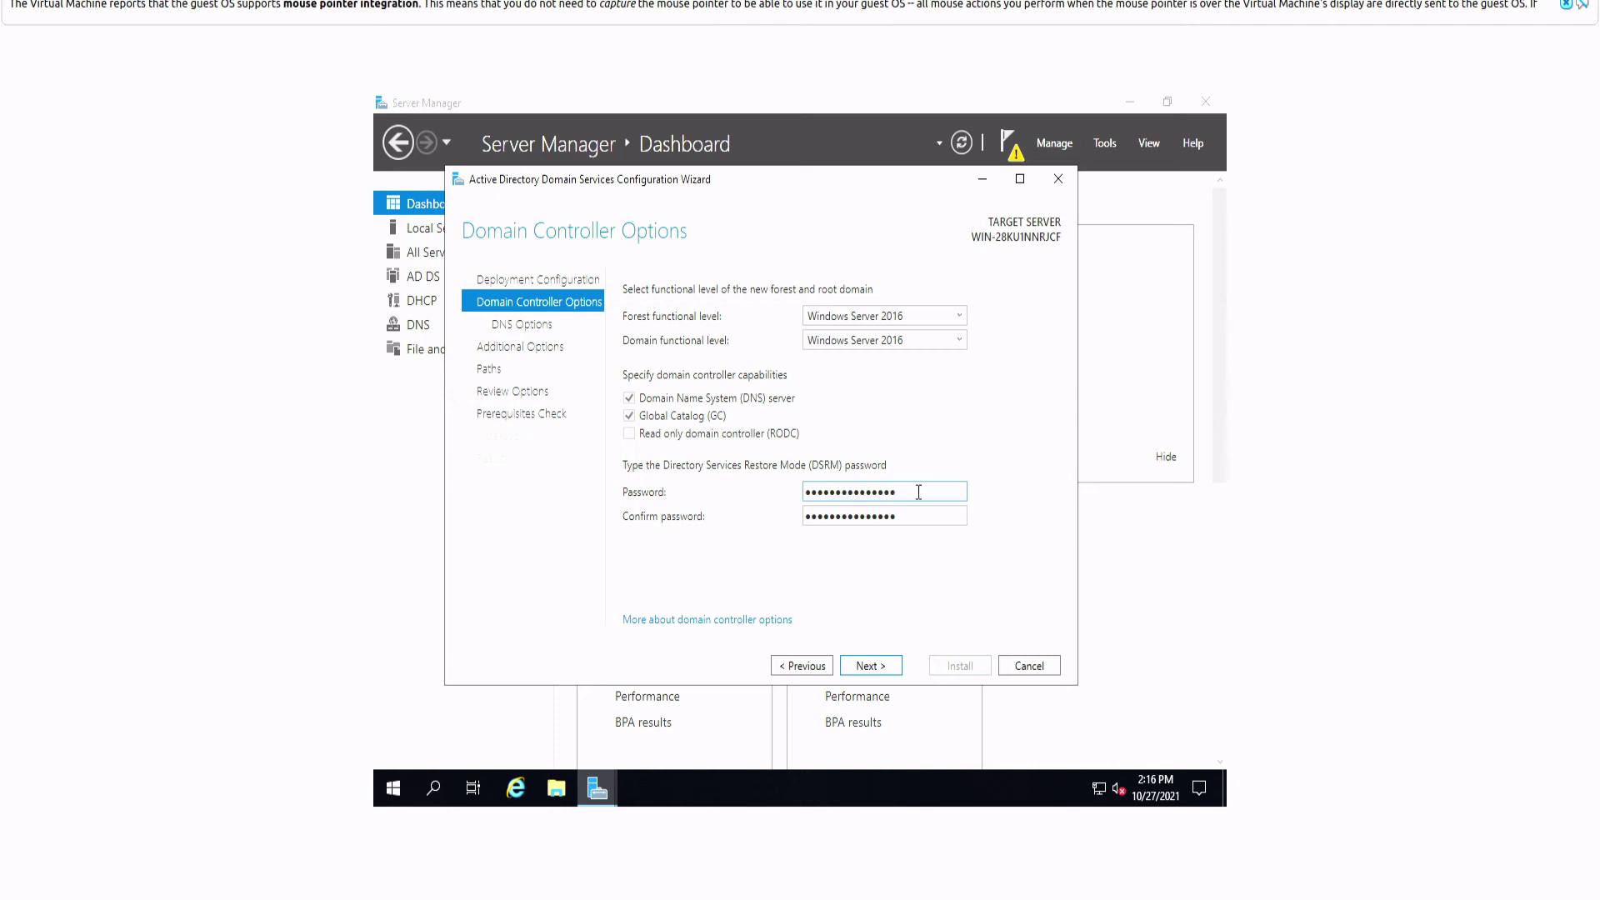
{"action": "left_click", "coordinate": [866, 666]}
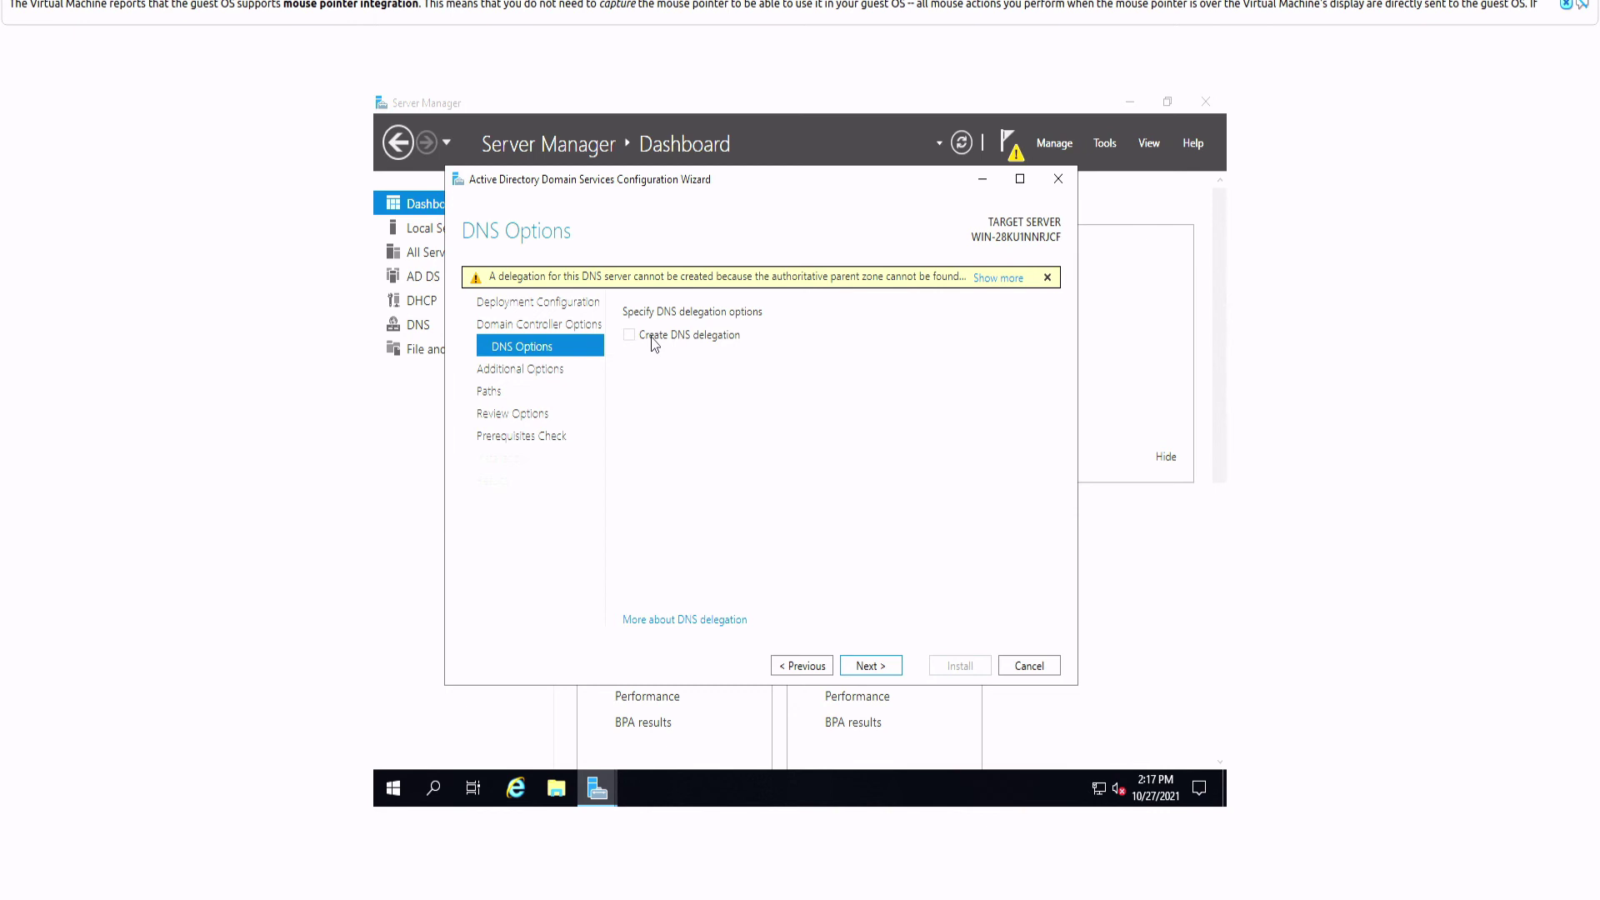
Step: Skip DNS delegation and accept the NetBIOS name TELIFOXCORP to reach the Paths page
{"action": "left_click", "coordinate": [870, 665]}
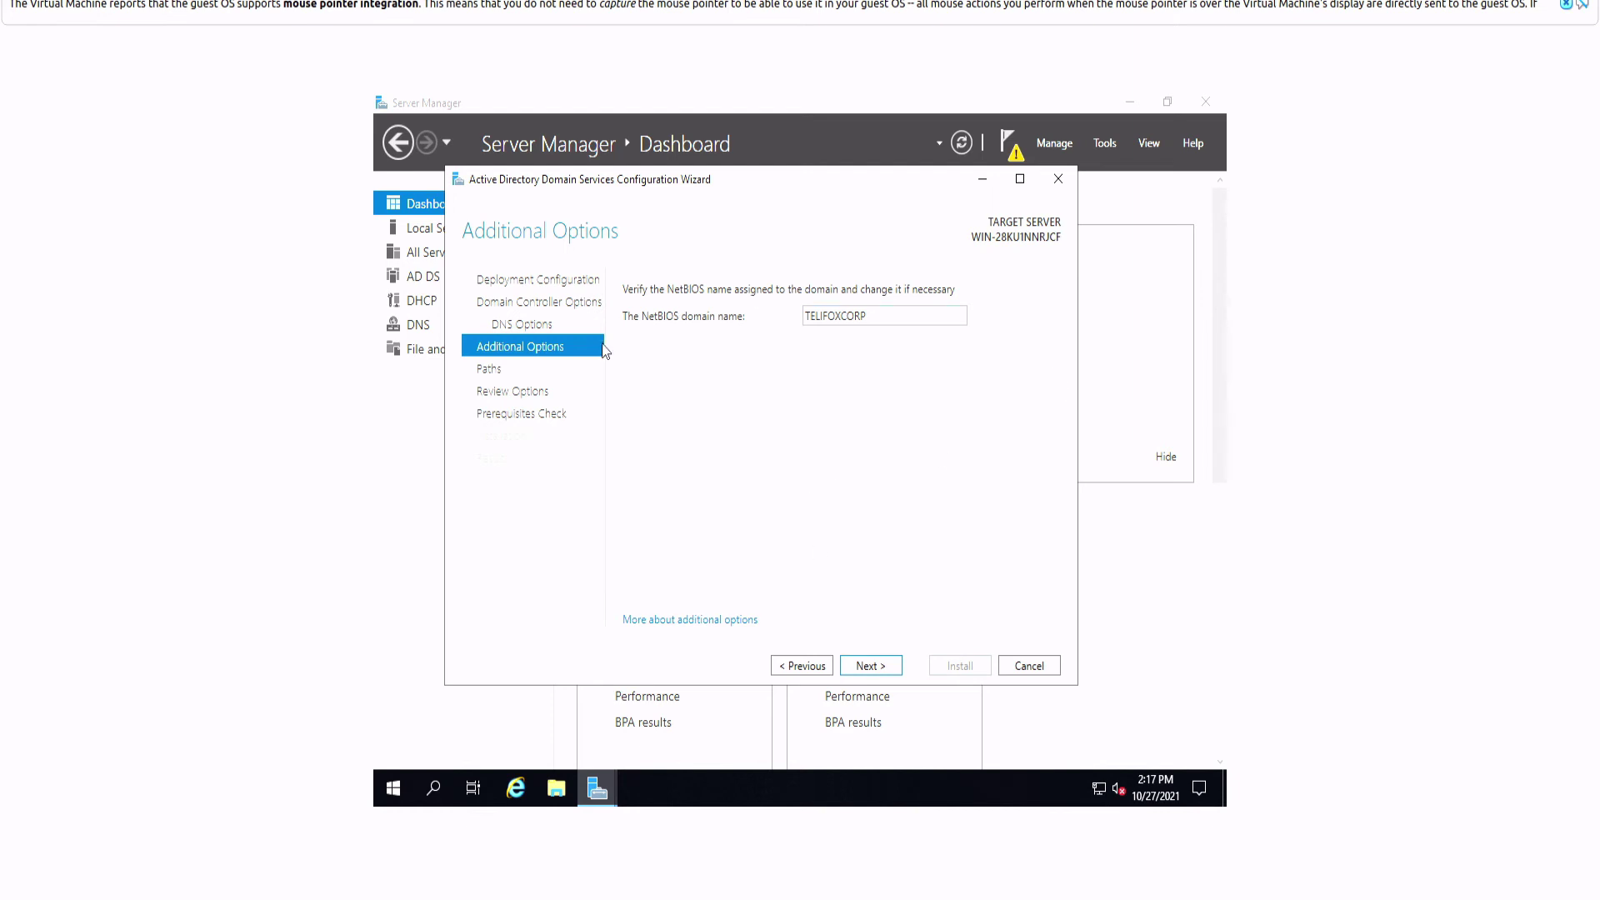
{"action": "double_click", "coordinate": [897, 316]}
{"action": "left_click", "coordinate": [897, 314]}
{"action": "left_click", "coordinate": [879, 669]}
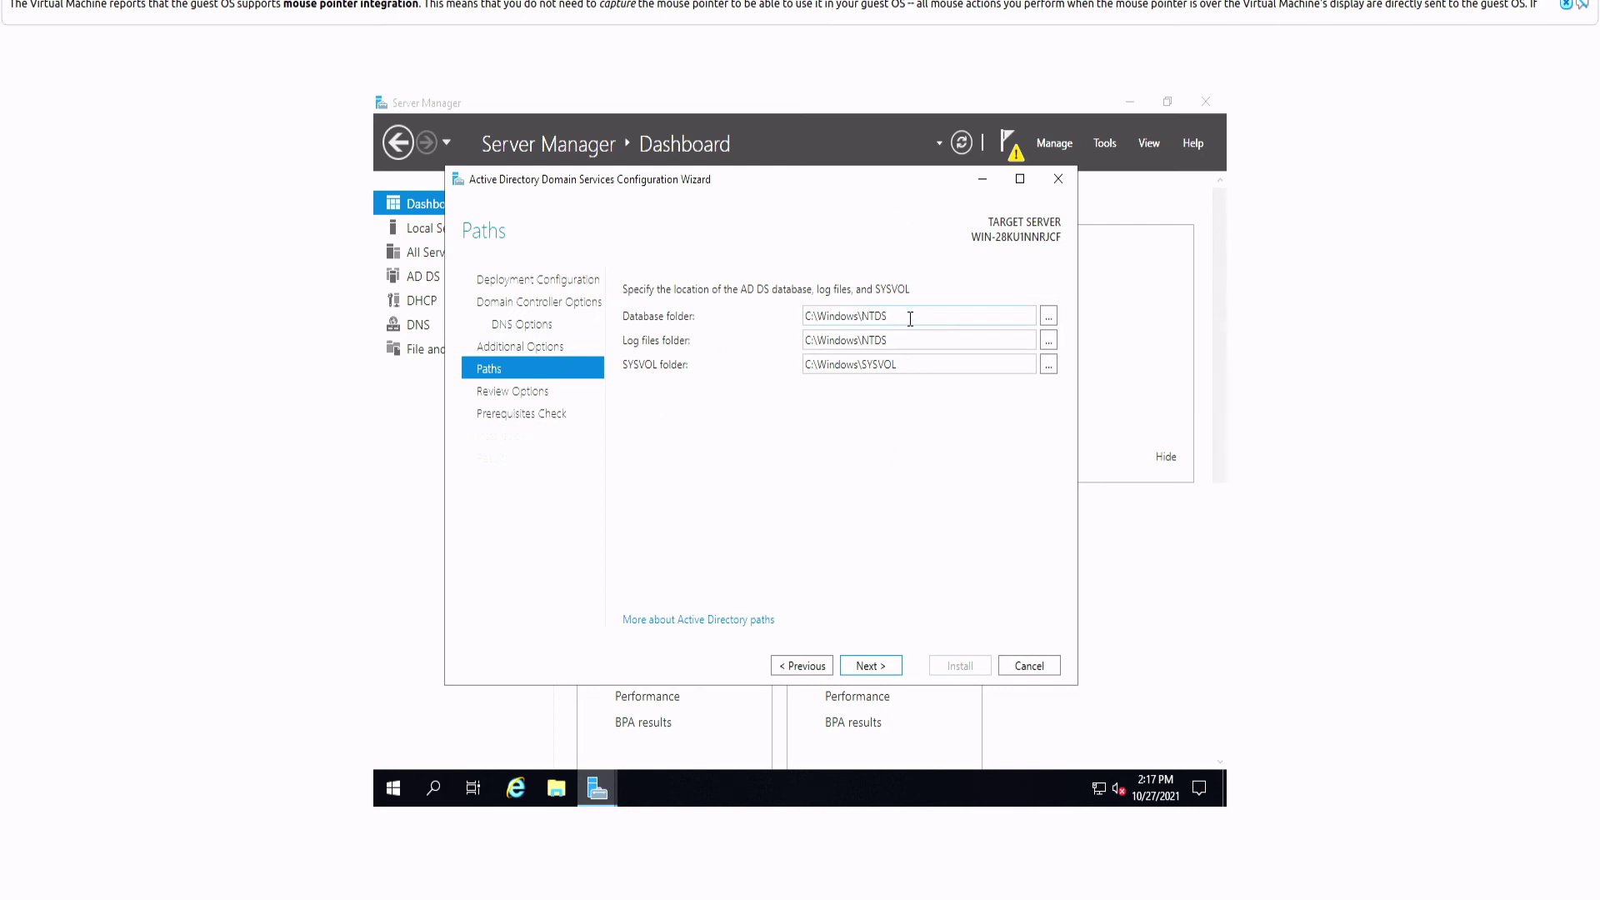
Step: Keep default NTDS and SYSVOL paths, review domain, NetBIOS and forest level, then run prerequisites
{"action": "left_click", "coordinate": [871, 669]}
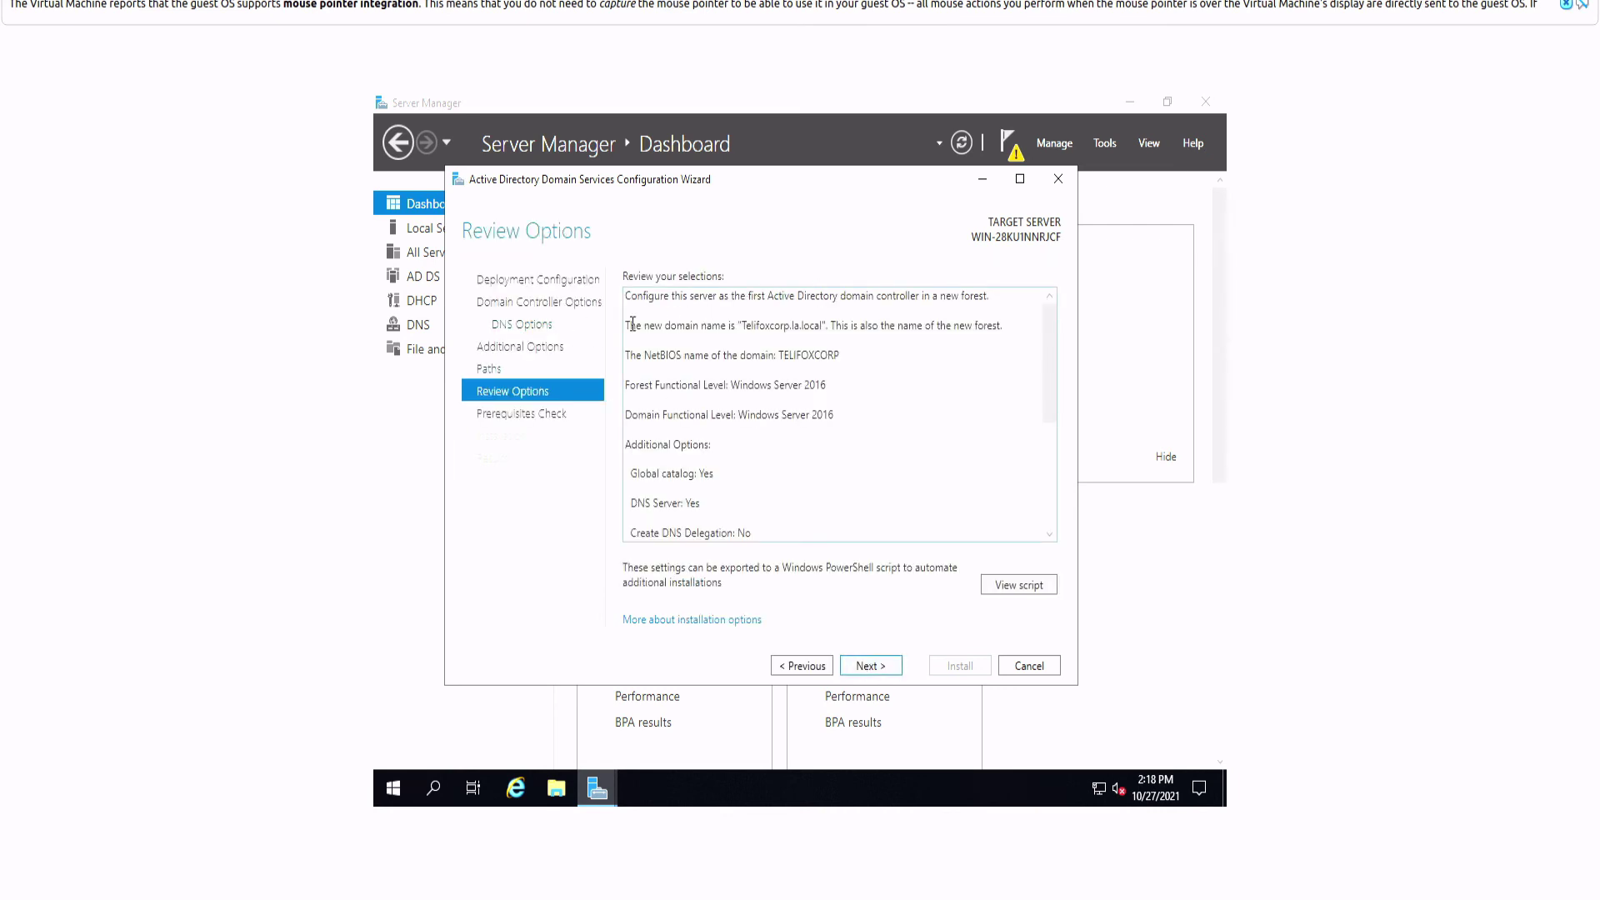
{"action": "left_click", "coordinate": [656, 307]}
{"action": "key", "text": "ctrl+a"}
{"action": "left_click", "coordinate": [757, 363]}
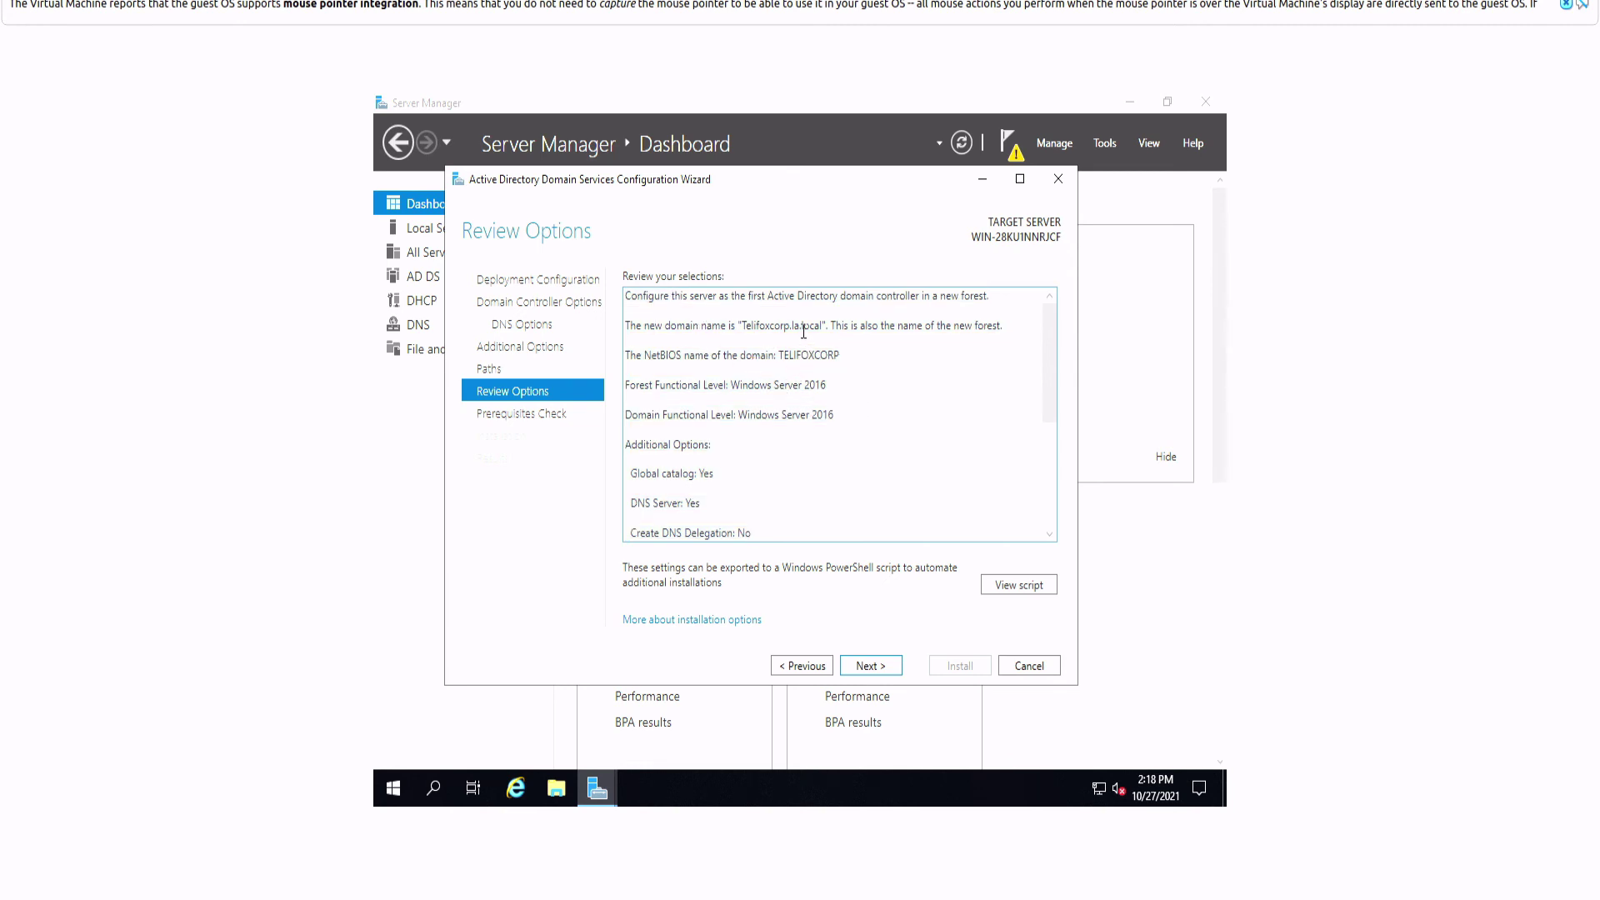
{"action": "left_click_drag", "start_coordinate": [749, 327], "coordinate": [823, 327]}
{"action": "left_click_drag", "start_coordinate": [846, 355], "coordinate": [789, 355]}
{"action": "left_click_drag", "start_coordinate": [652, 391], "coordinate": [731, 390]}
{"action": "scroll", "coordinate": [743, 435], "scroll_direction": "down", "scroll_amount": 5}
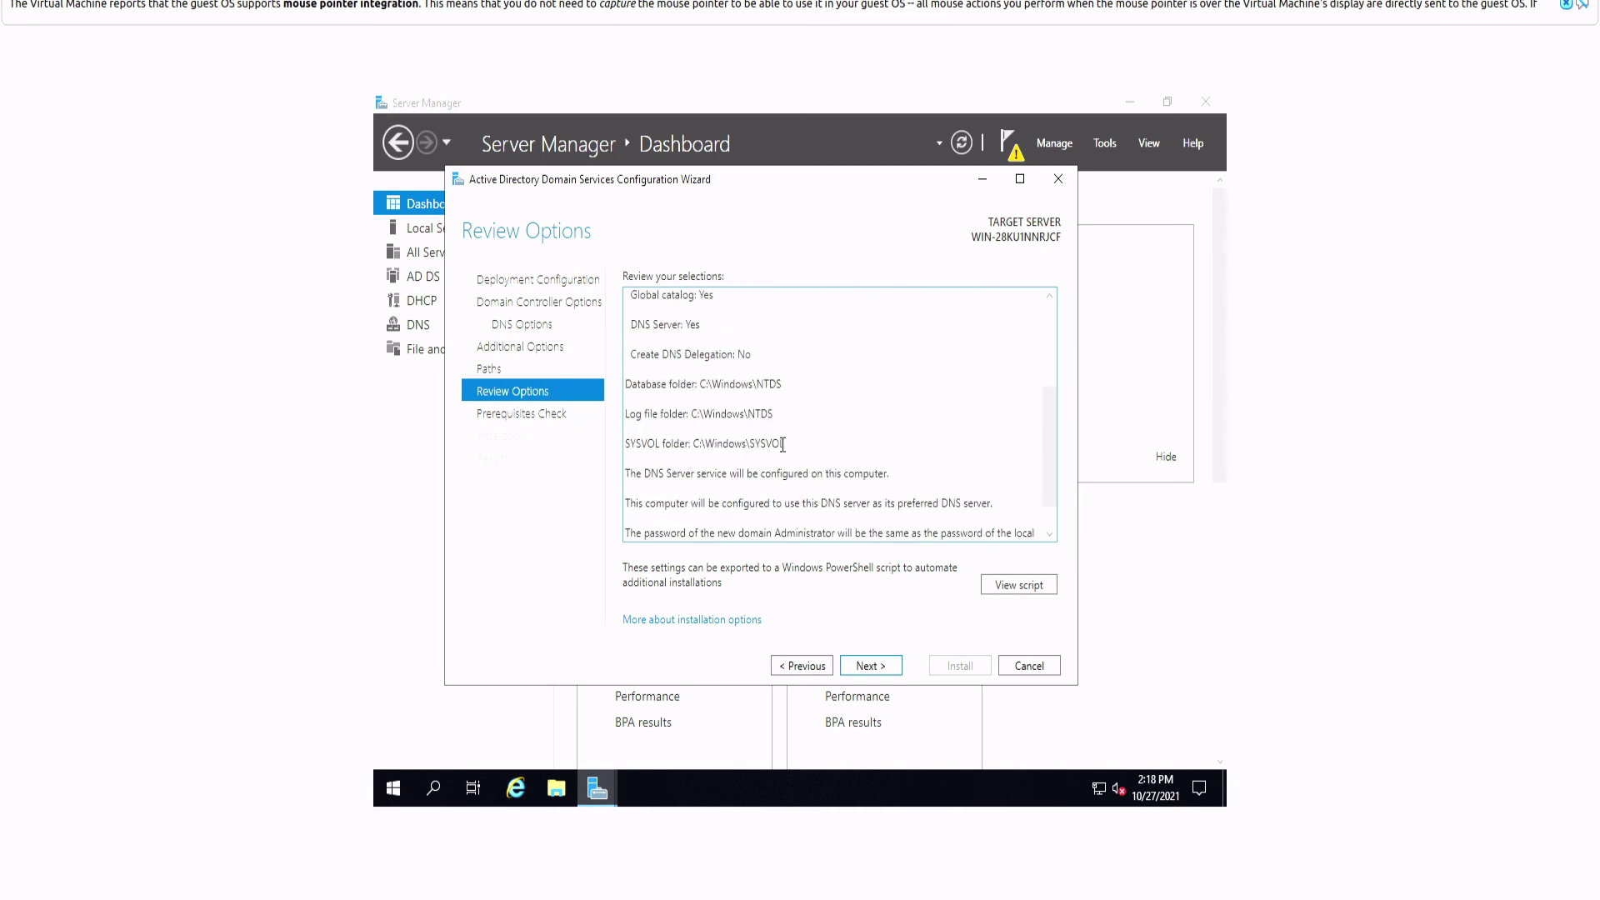
{"action": "left_click", "coordinate": [876, 668]}
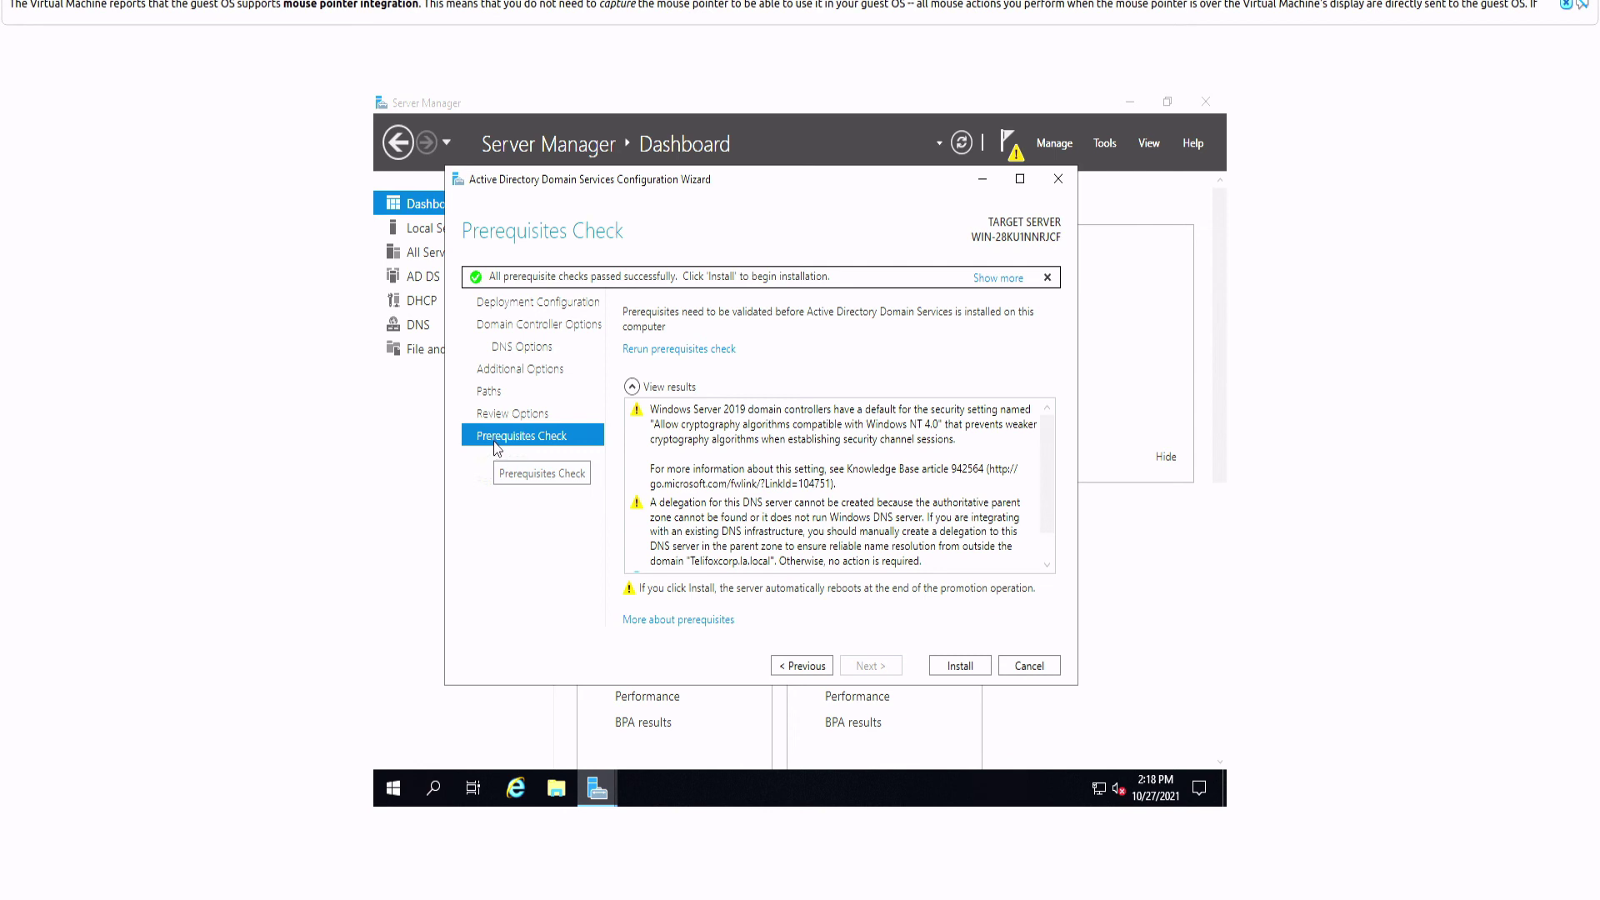
Step: Install AD DS and wait while the server is promoted to domain controller
{"action": "left_click", "coordinate": [961, 667]}
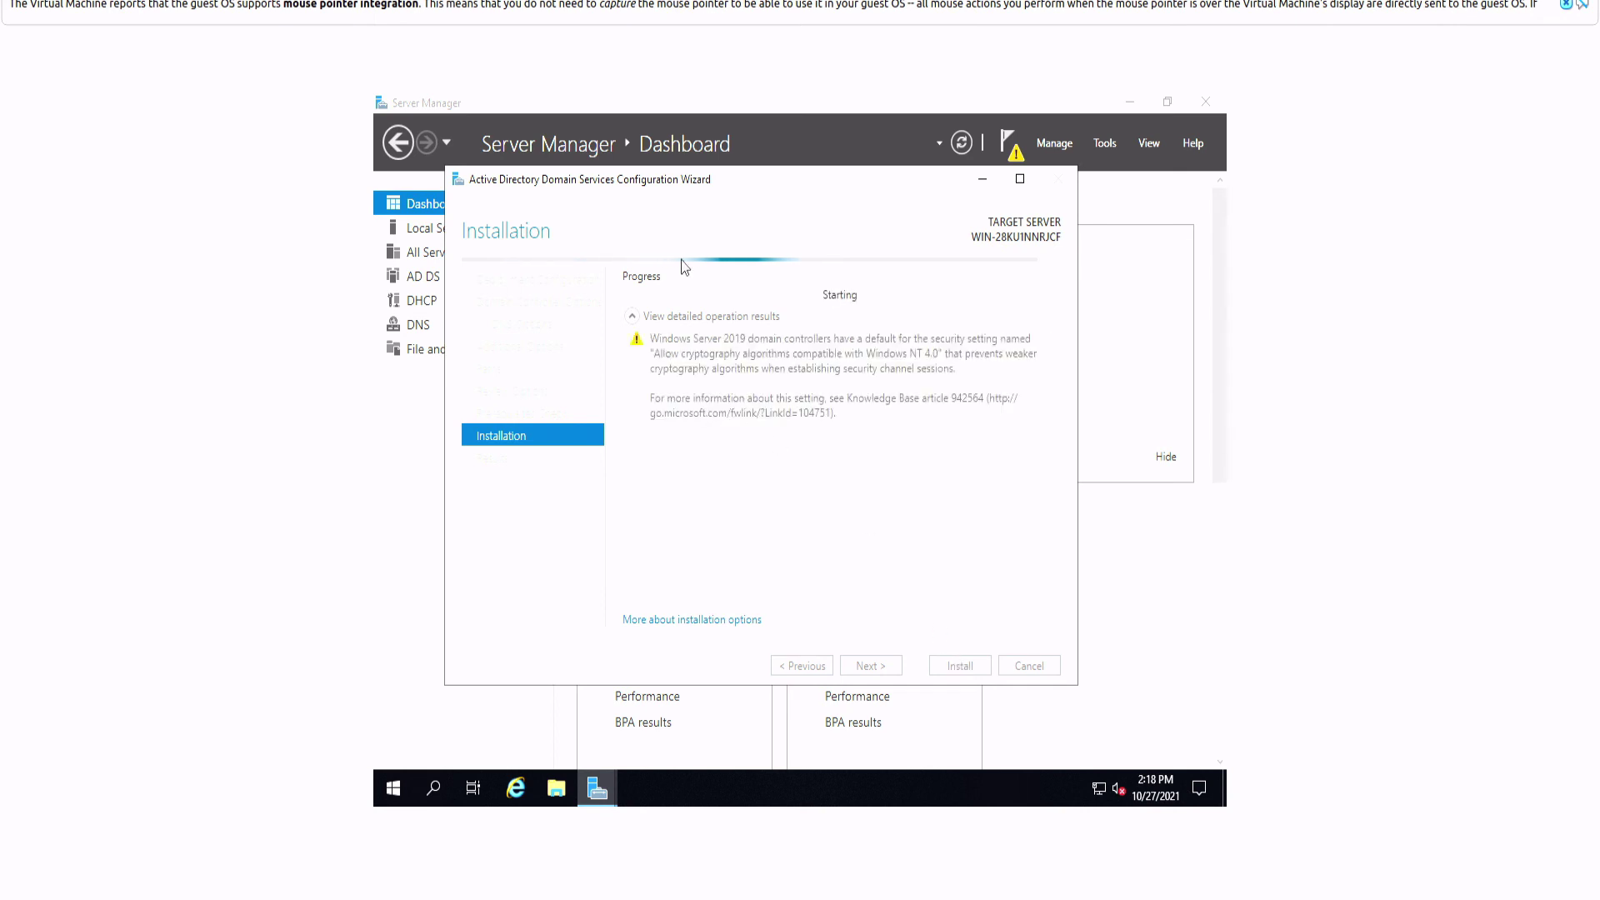
{"action": "left_click_drag", "start_coordinate": [664, 186], "coordinate": [556, 192]}
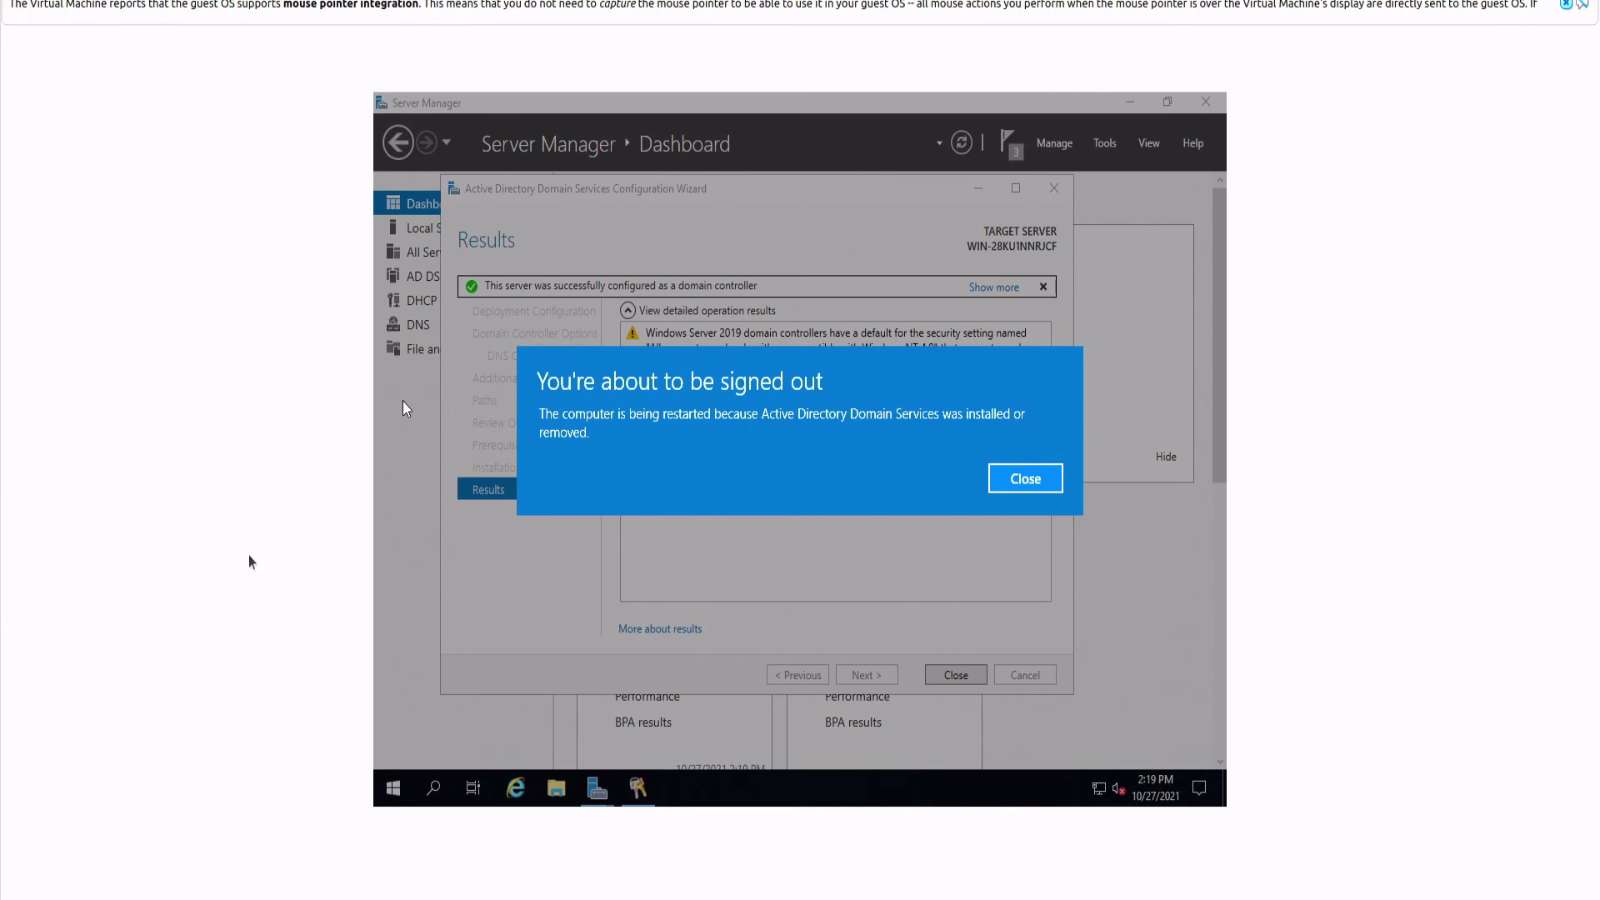
Step: Dismiss the sign-out notice, send Ctrl-Alt-Del after reboot, and begin entering the password
{"action": "left_click", "coordinate": [1027, 480]}
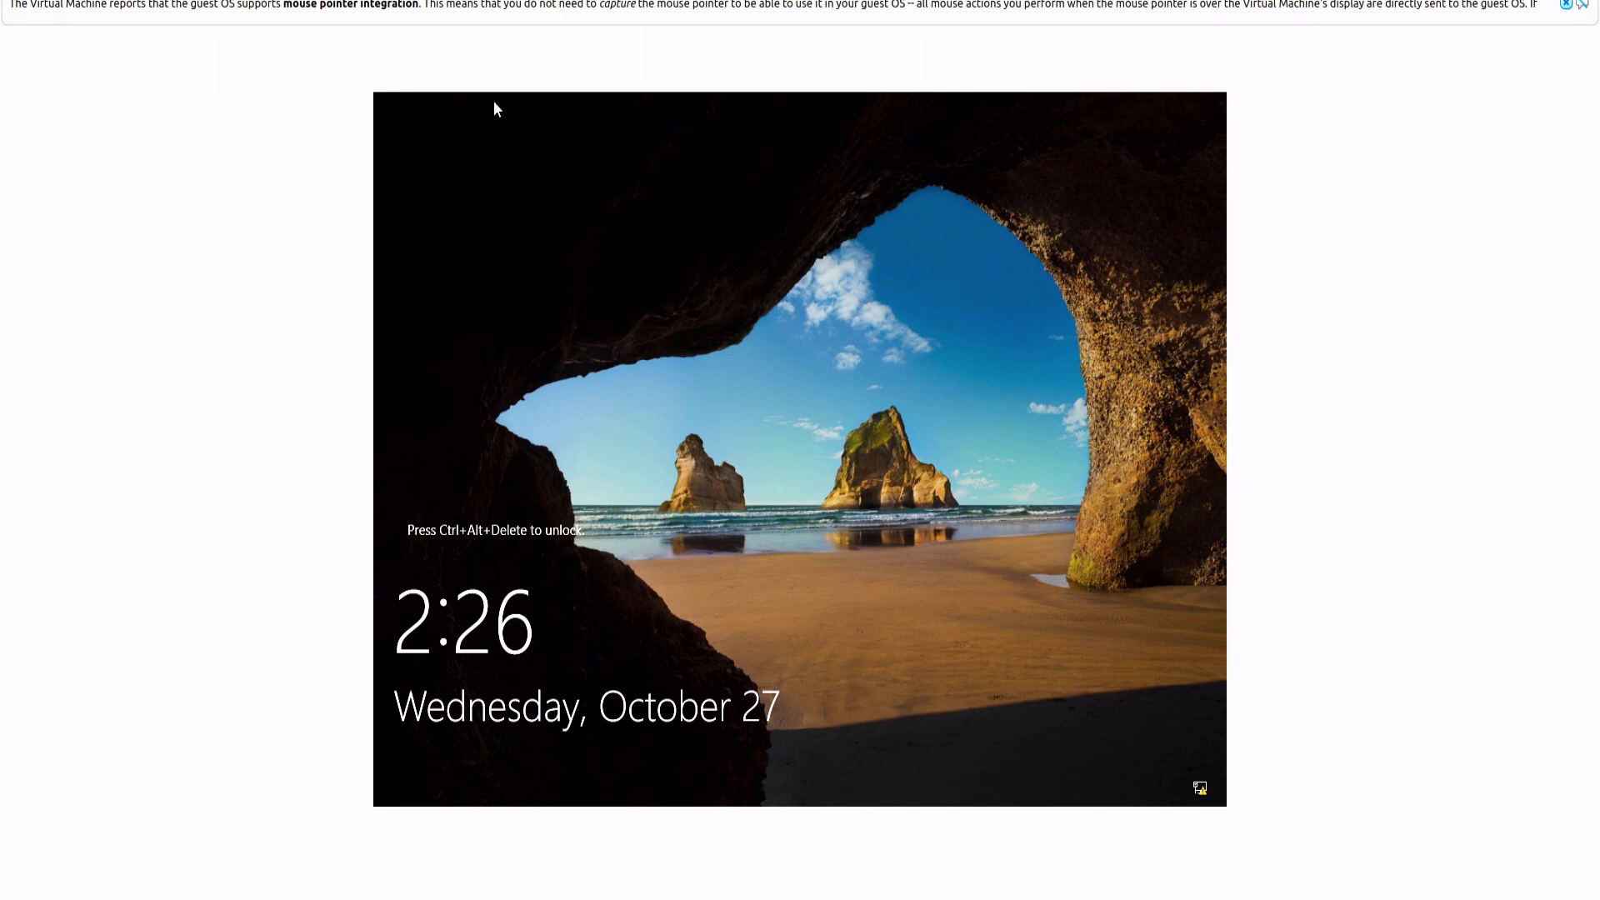
{"action": "left_click", "coordinate": [281, 10]}
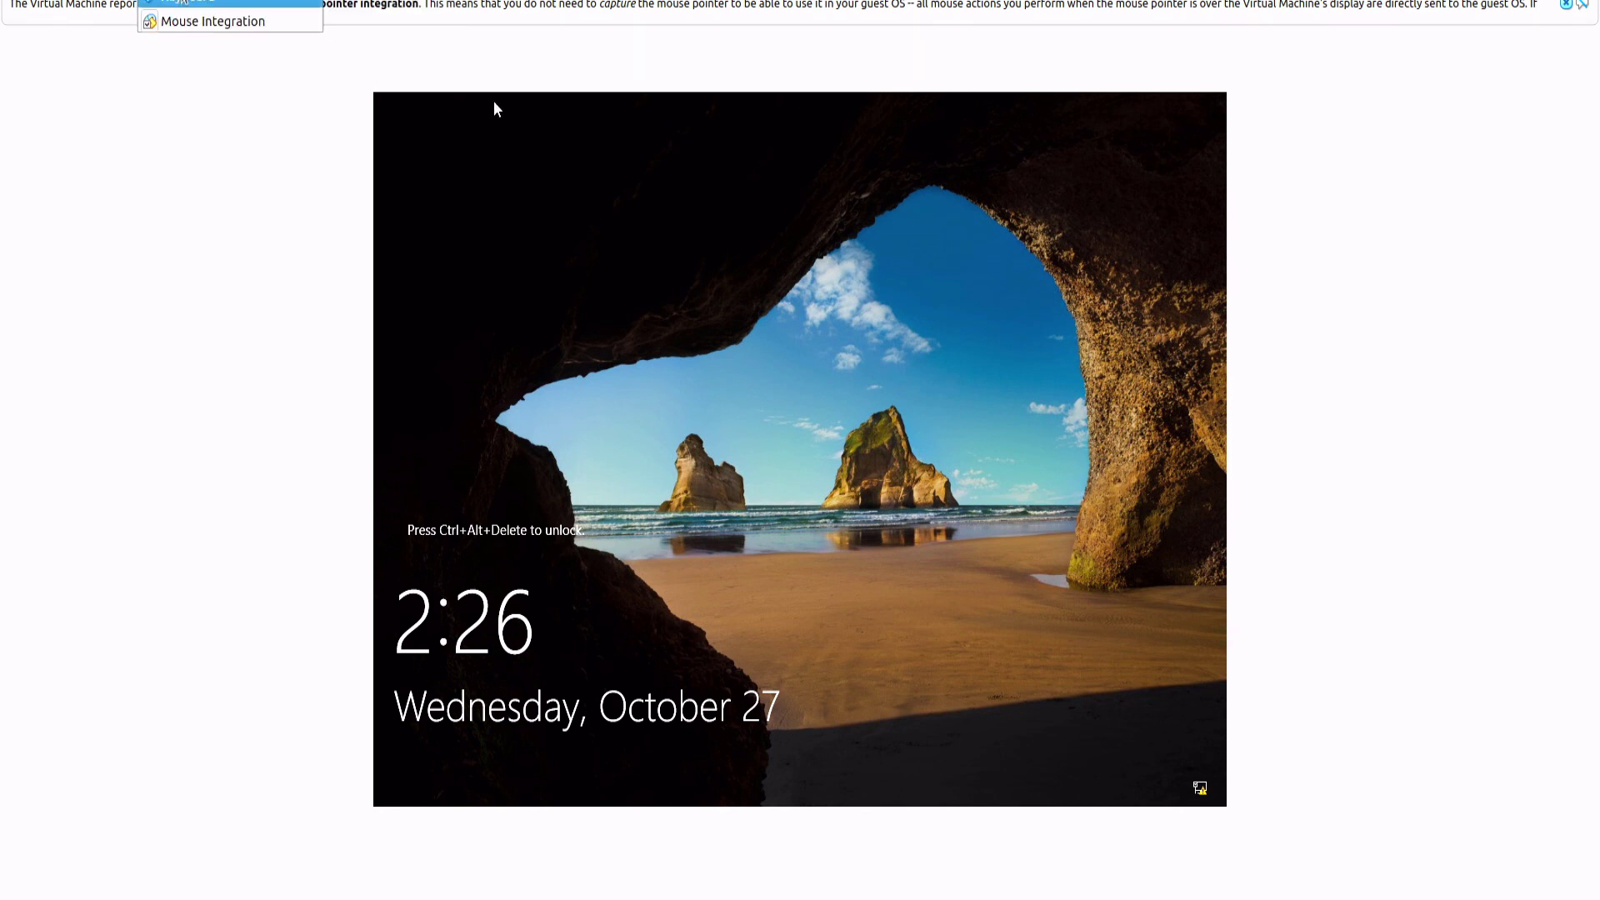
{"action": "mouse_move", "coordinate": [208, 2]}
{"action": "left_click", "coordinate": [493, 19]}
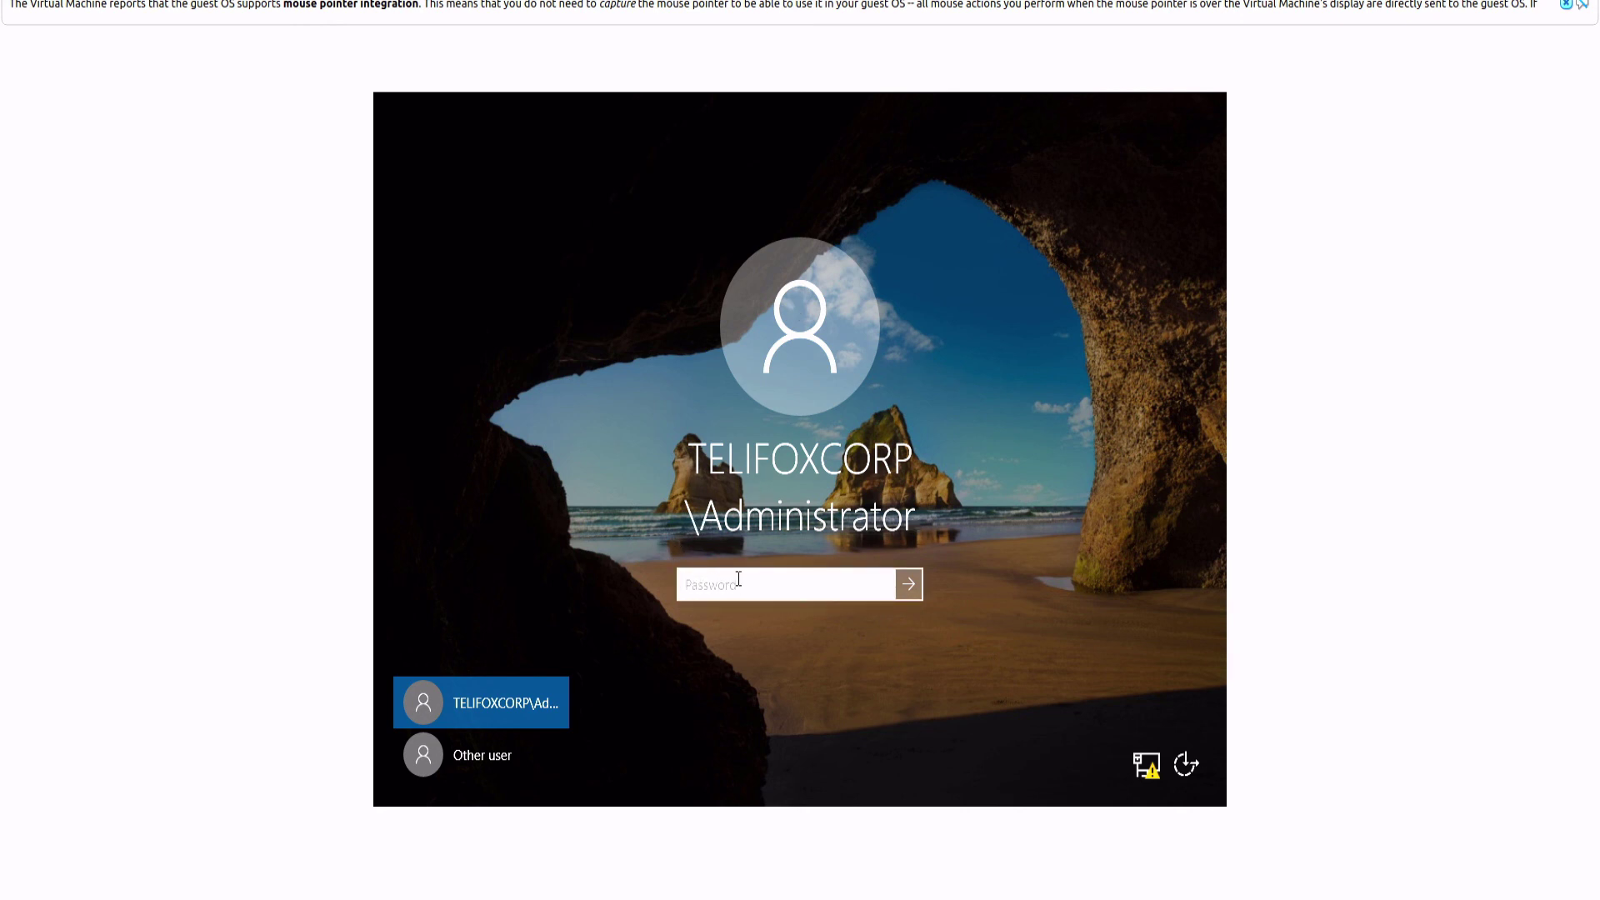
{"action": "type", "text": "*****"}
{"action": "key", "text": "BackSpace"}
{"action": "key", "text": "BackSpace"}
{"action": "key", "text": "BackSpace"}
{"action": "left_click", "coordinate": [487, 752]}
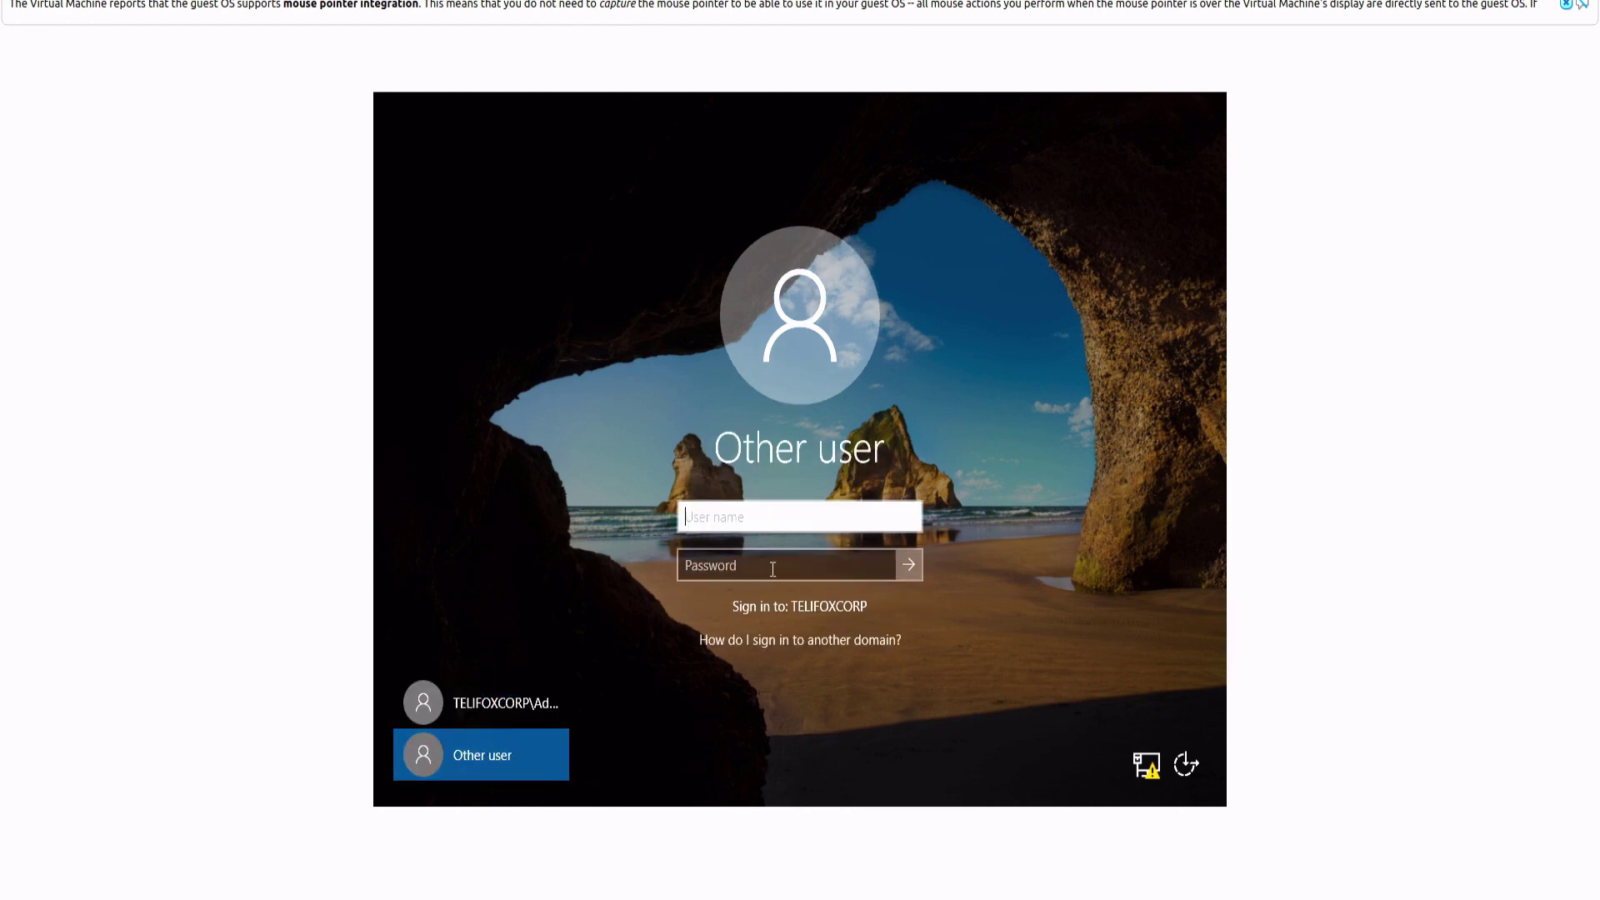
{"action": "type", "text": "telifox"}
{"action": "type", "text": "corp"}
{"action": "type", "text": "\\"}
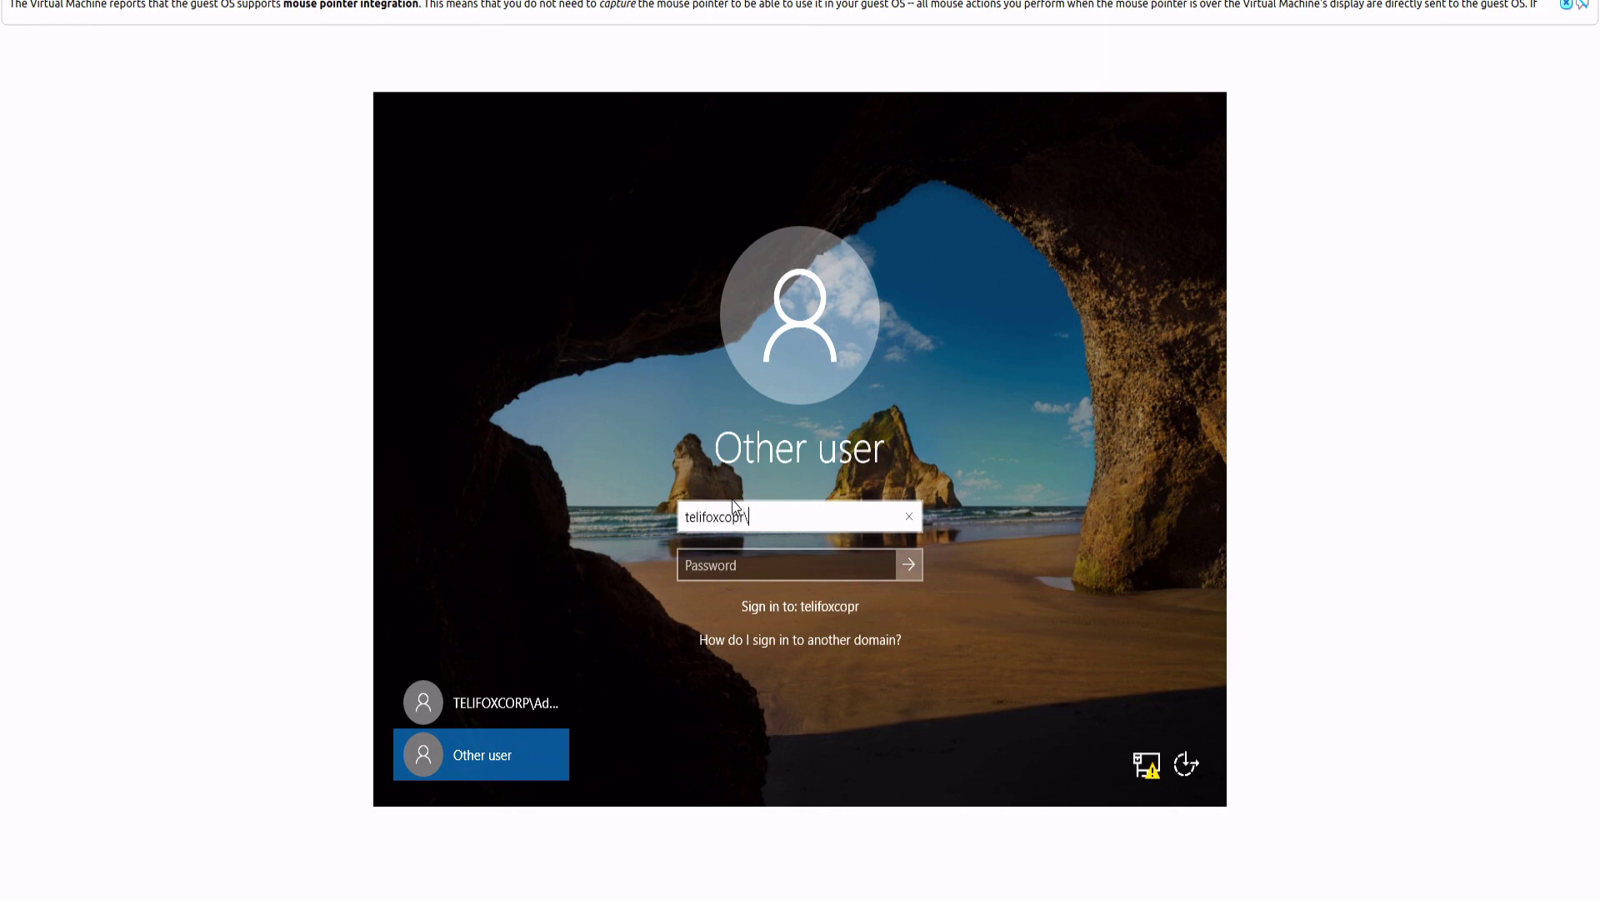
{"action": "key", "text": "BackSpace"}
{"action": "key", "text": "BackSpace"}
{"action": "key", "text": "BackSpace"}
{"action": "type", "text": "rp\\yyyyyy"}
{"action": "key", "text": "BackSpace"}
{"action": "key", "text": "BackSpace"}
{"action": "key", "text": "BackSpace"}
{"action": "key", "text": "BackSpace"}
{"action": "key", "text": "BackSpace"}
{"action": "key", "text": "BackSpace"}
{"action": "key", "text": "BackSpace"}
{"action": "key", "text": "BackSpace"}
{"action": "key", "text": "BackSpace"}
{"action": "key", "text": "BackSpace"}
{"action": "key", "text": "BackSpace"}
{"action": "key", "text": "BackSpace"}
{"action": "key", "text": "BackSpace"}
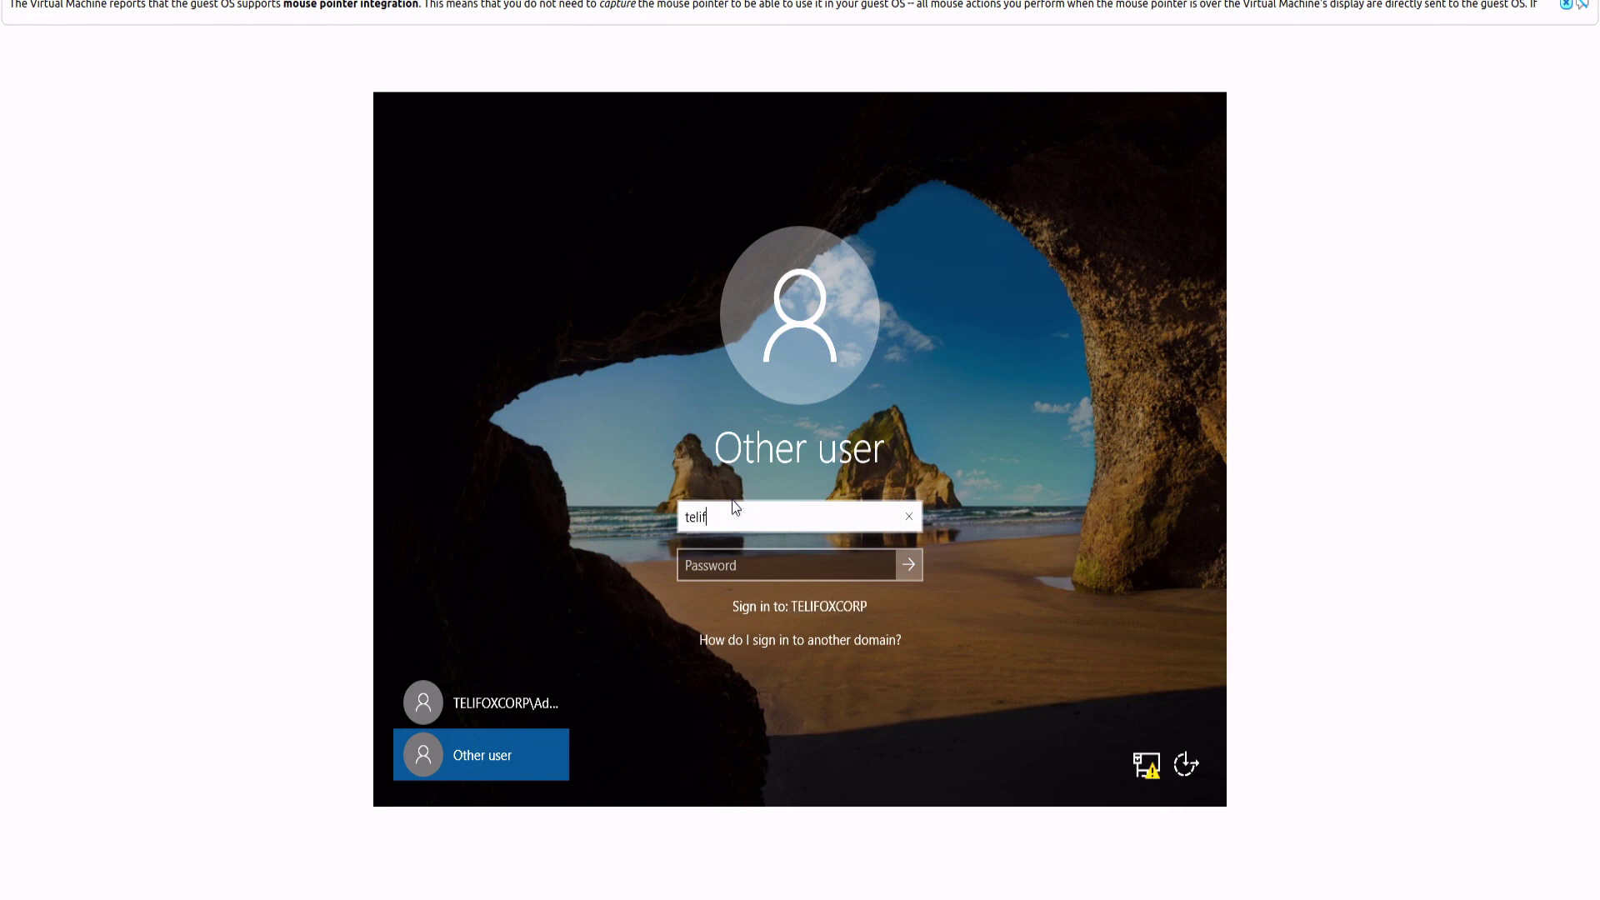
{"action": "key", "text": "BackSpace"}
{"action": "key", "text": "BackSpace"}
{"action": "key", "text": "BackSpace"}
{"action": "key", "text": "BackSpace"}
{"action": "key", "text": "BackSpace"}
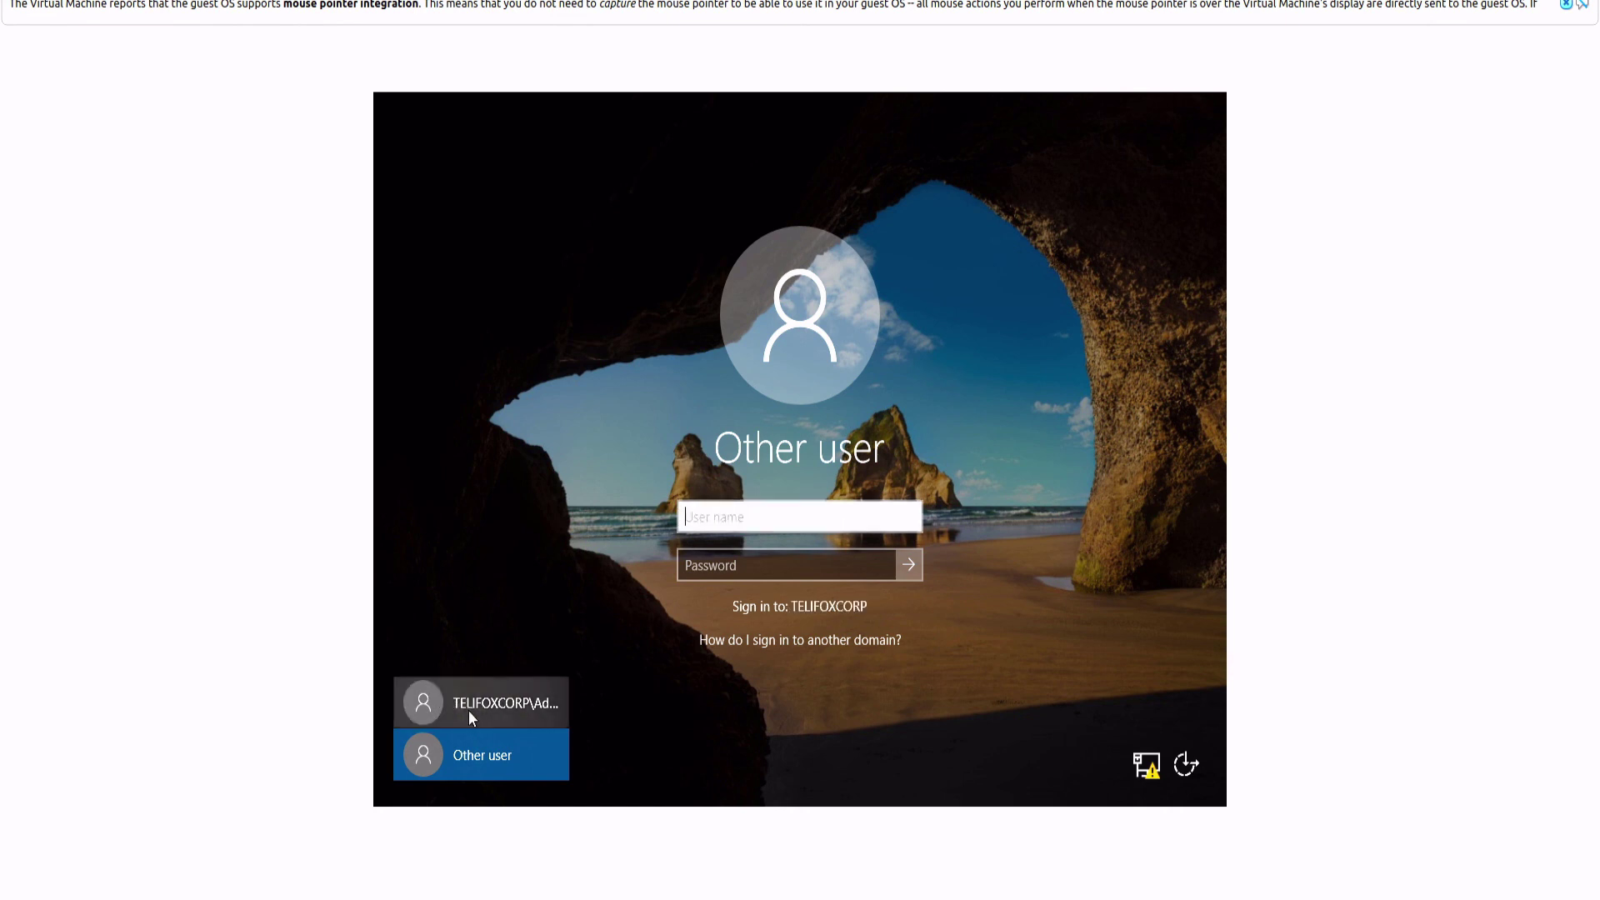
Step: Select the TELIFOXCORP\Administrator sign-in and start entering the account password
{"action": "left_click", "coordinate": [504, 716]}
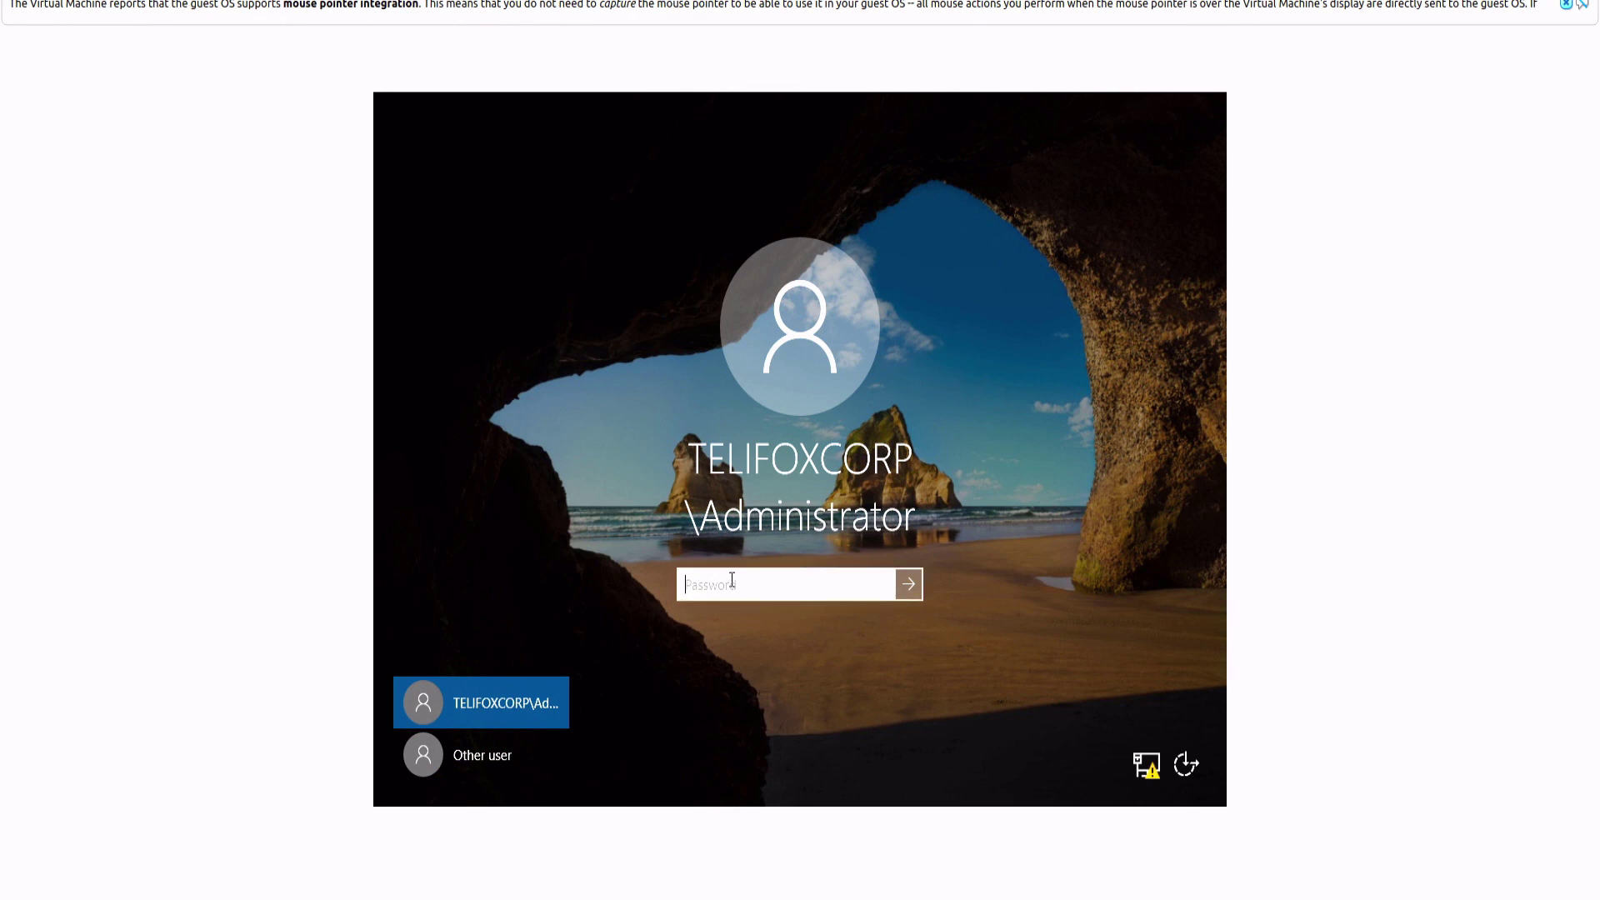
{"action": "type", "text": "Pa$$"}
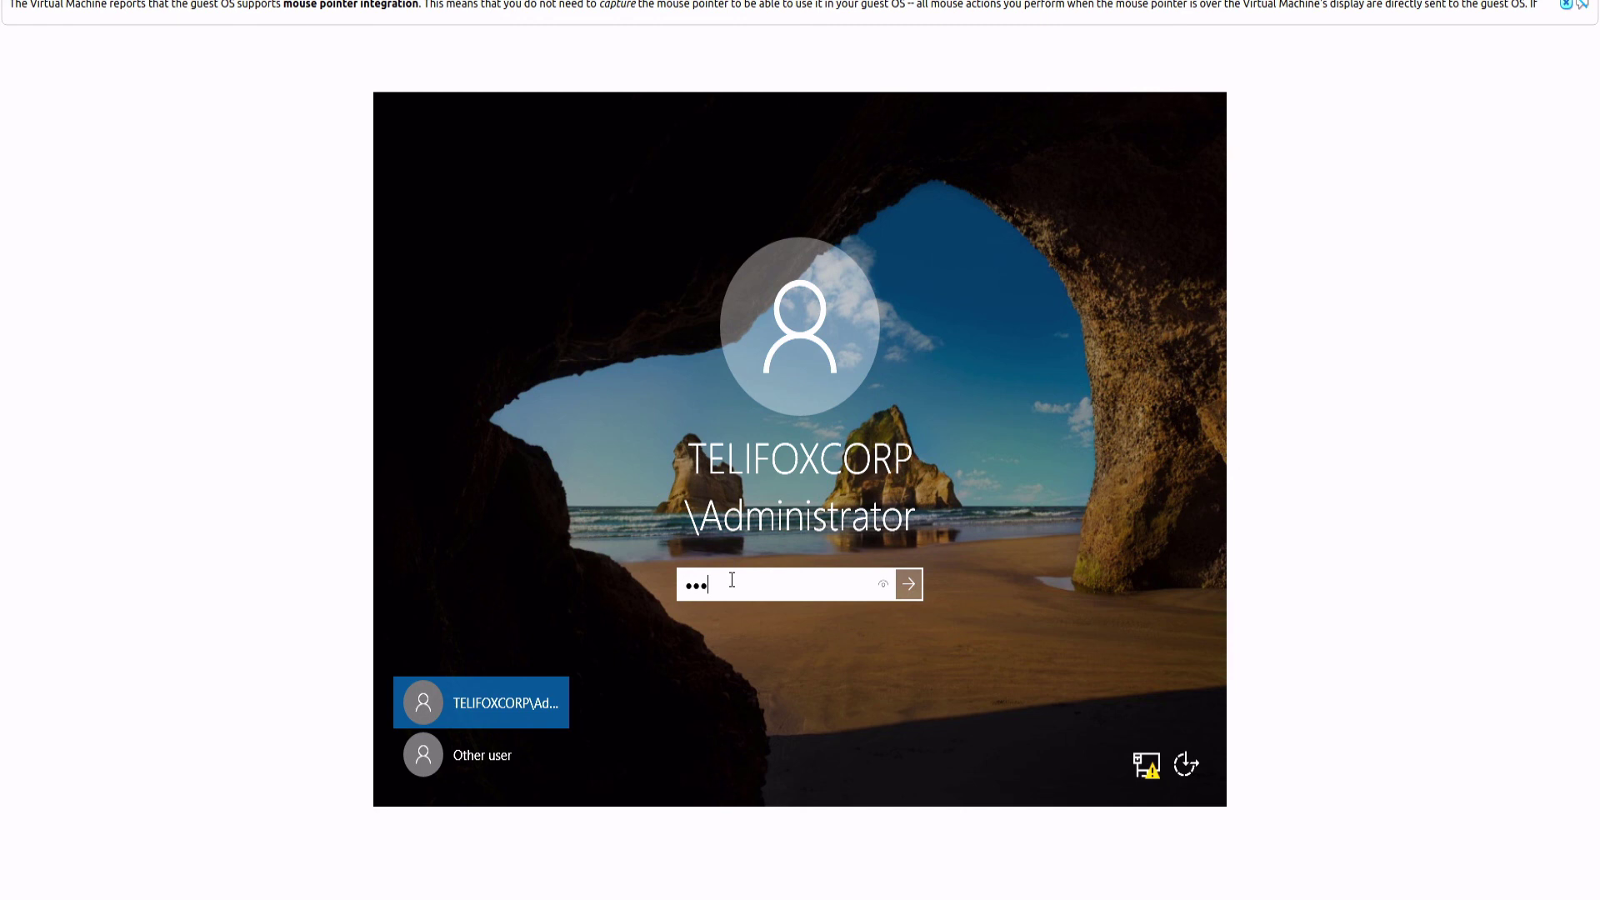